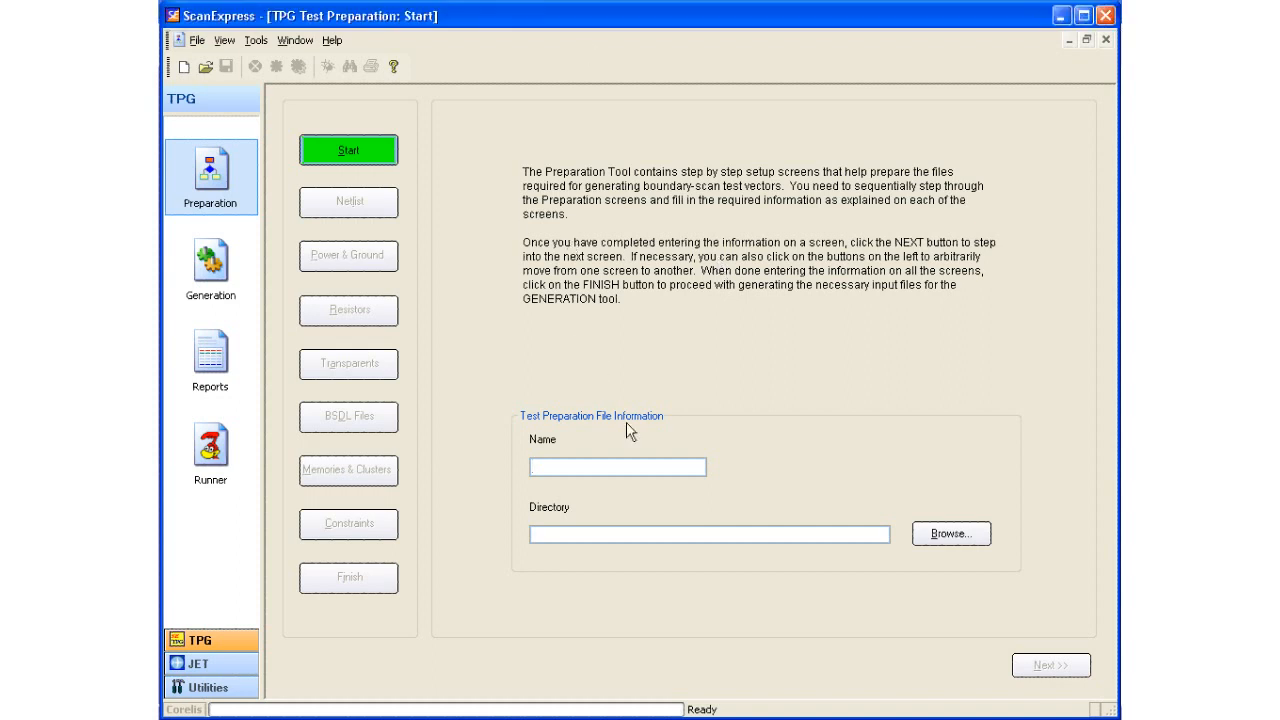
Name the test preparation file ASE, set its directory to C:\ScanPlus Demo Board, and proceed to the netlist setup.
{"action": "type", "text": "ASE"}
{"action": "left_click", "coordinate": [950, 534]}
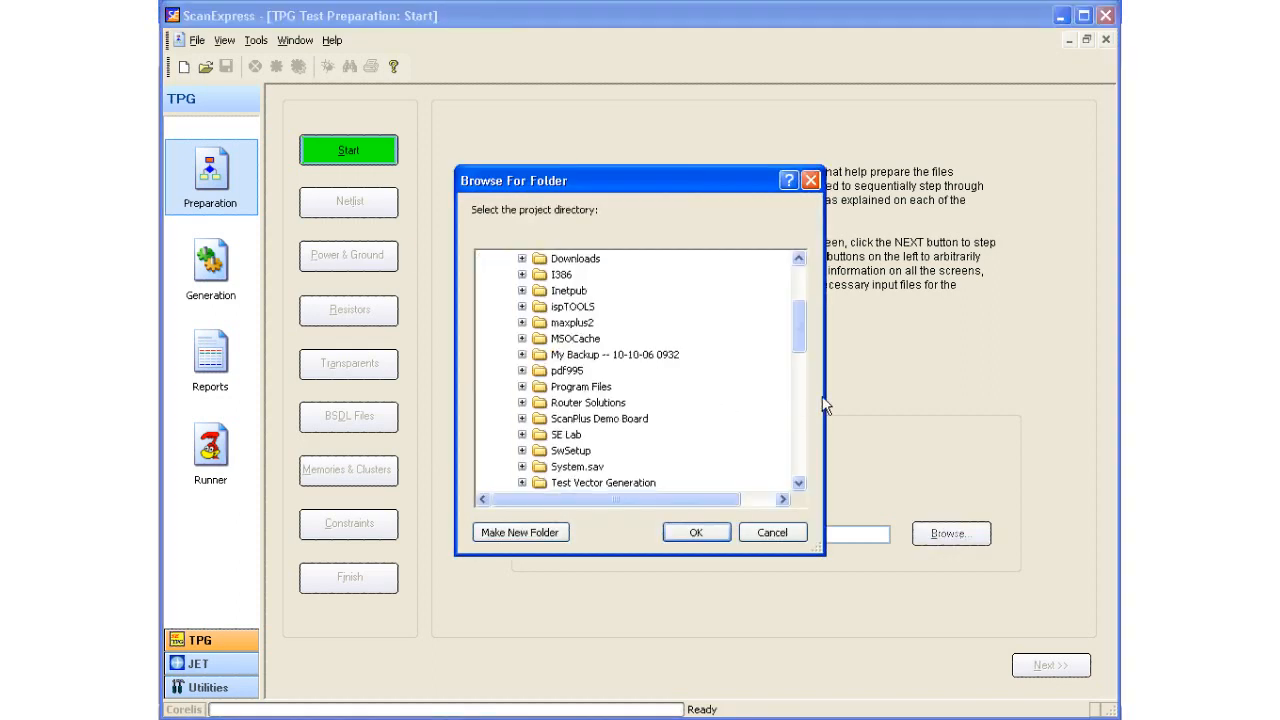
{"action": "mouse_move", "coordinate": [798, 330]}
{"action": "left_mouse_down"}
{"action": "mouse_move", "coordinate": [801, 381]}
{"action": "mouse_move", "coordinate": [800, 346]}
{"action": "left_mouse_up"}
{"action": "left_click", "coordinate": [624, 322]}
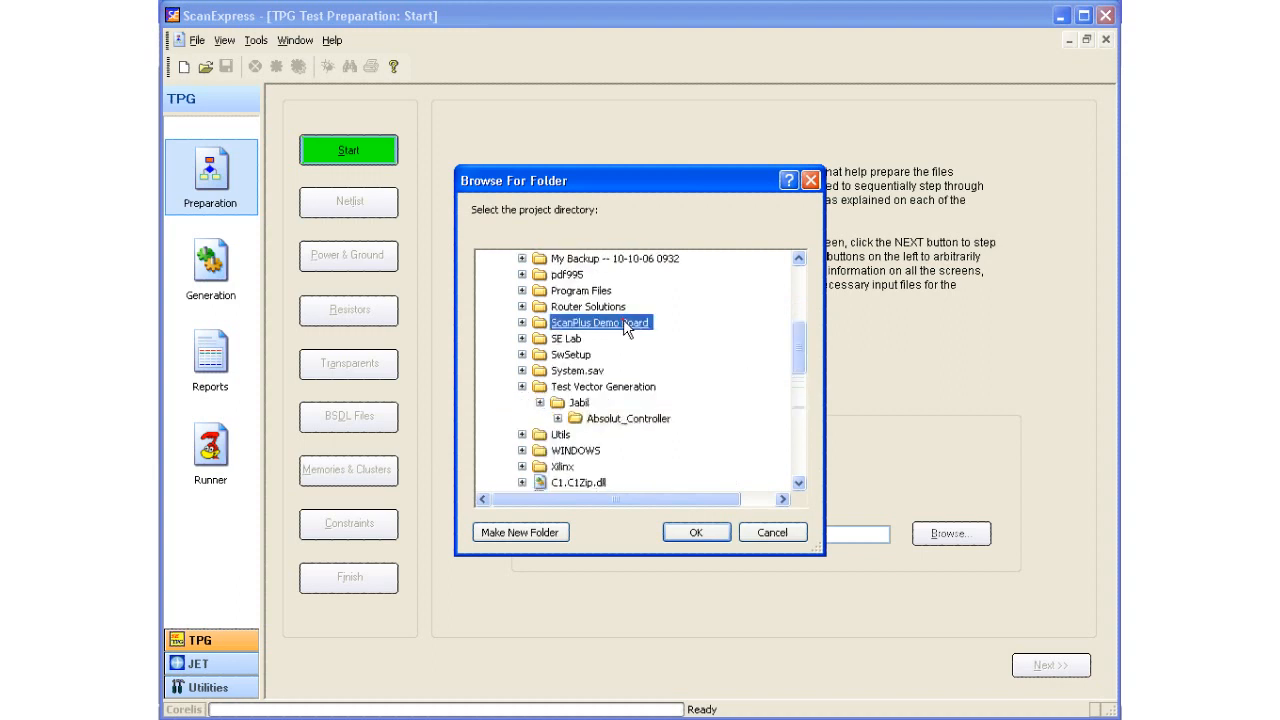
{"action": "double_click", "coordinate": [624, 324]}
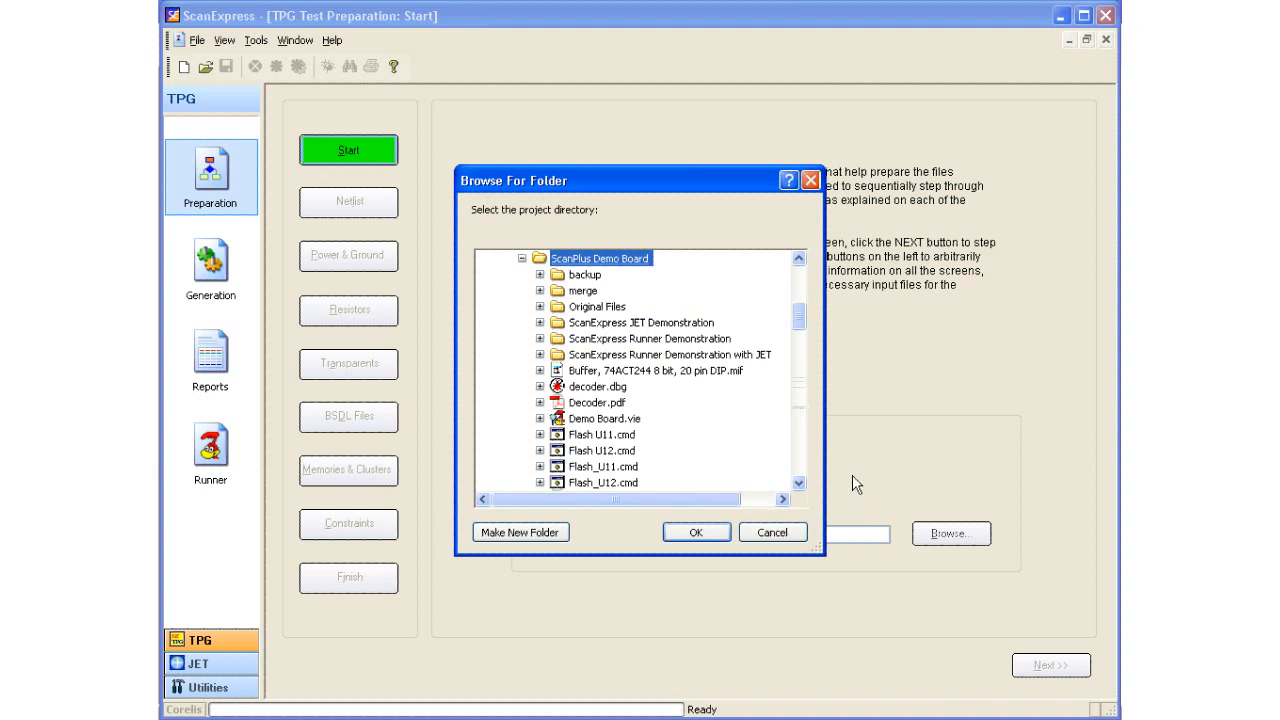
{"action": "left_click", "coordinate": [696, 533]}
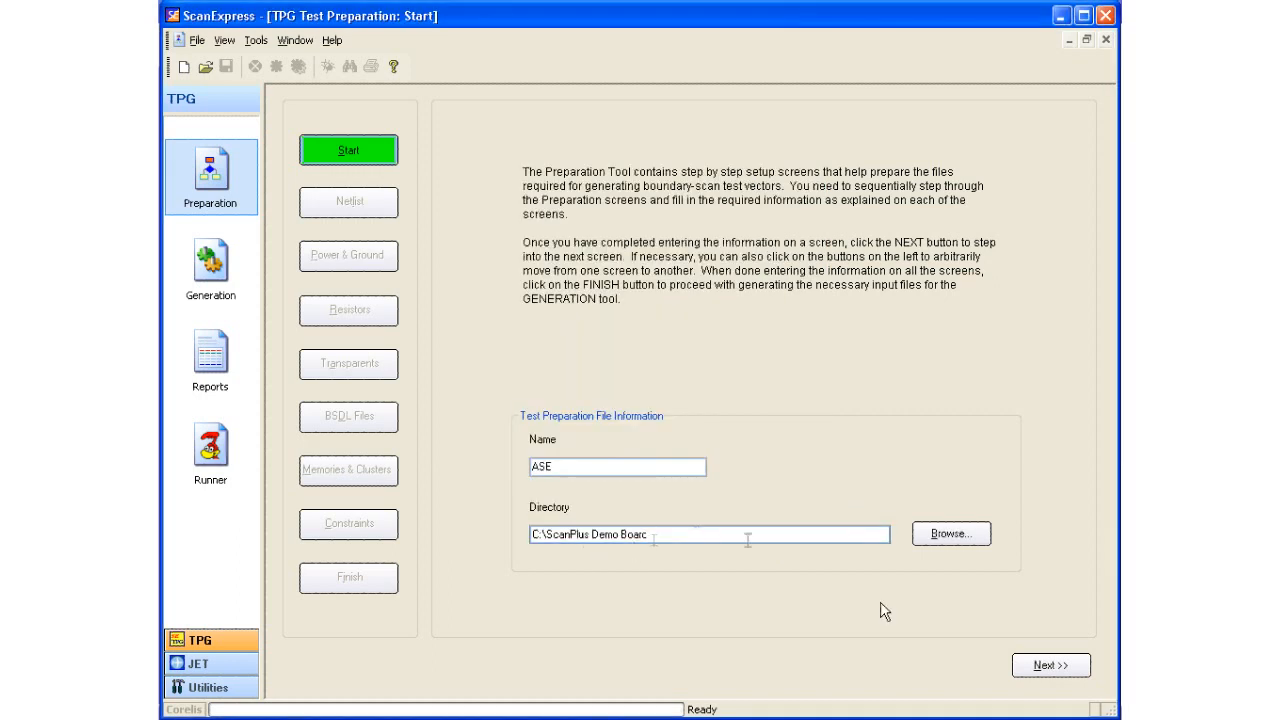
{"action": "left_click", "coordinate": [1050, 667]}
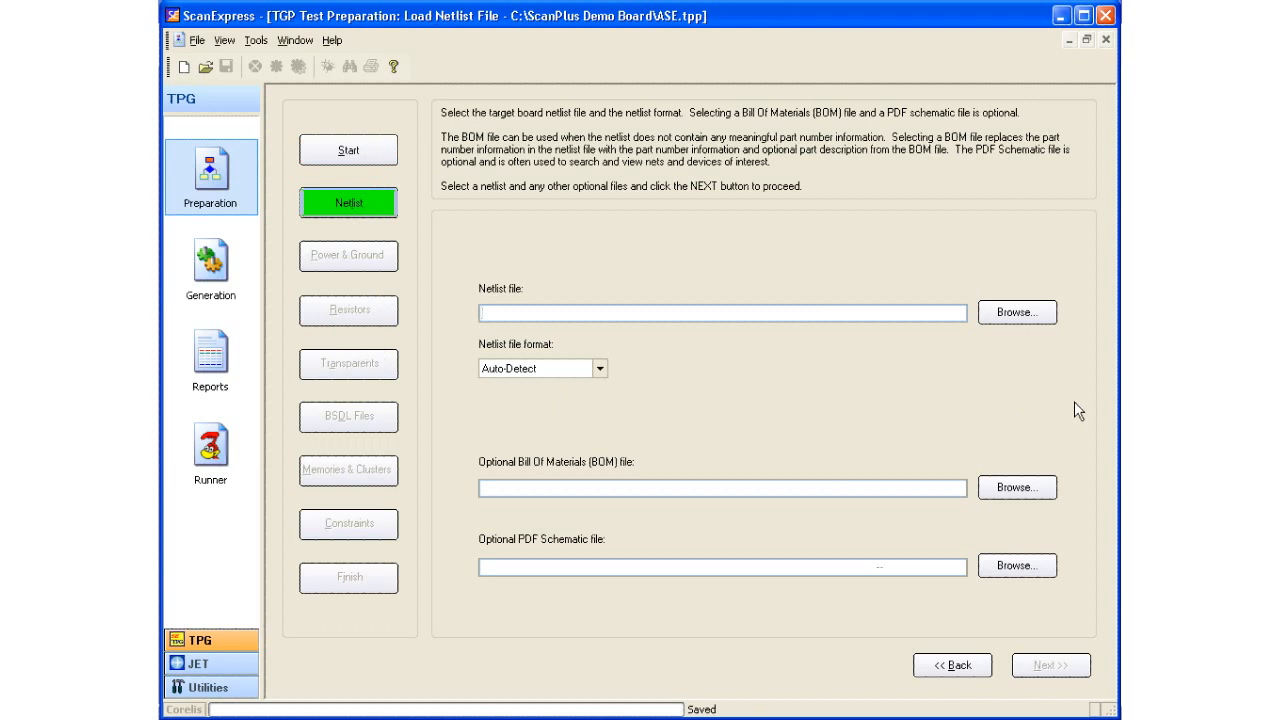
Load ScanPlusDB.net as the netlist file and ScanPlus Demo Board BOM.xls as the bill of materials.
{"action": "left_click", "coordinate": [1020, 318]}
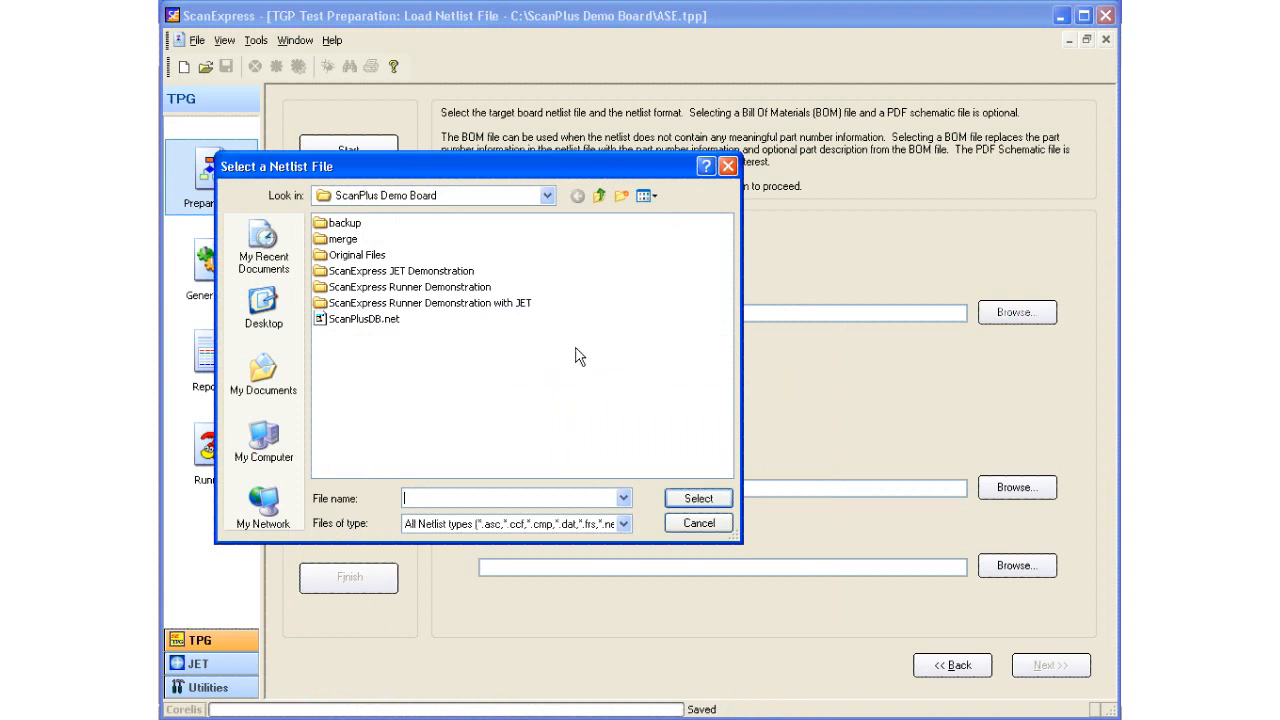
{"action": "double_click", "coordinate": [370, 319]}
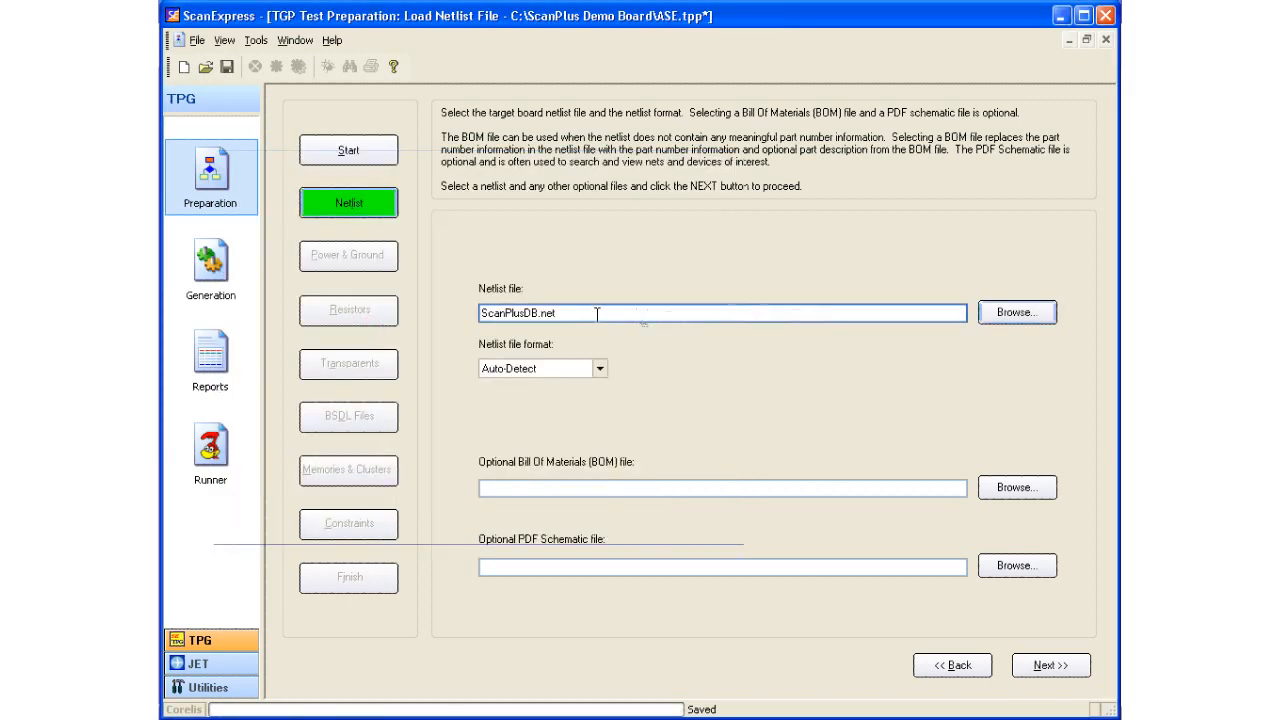
{"action": "left_click", "coordinate": [1005, 495]}
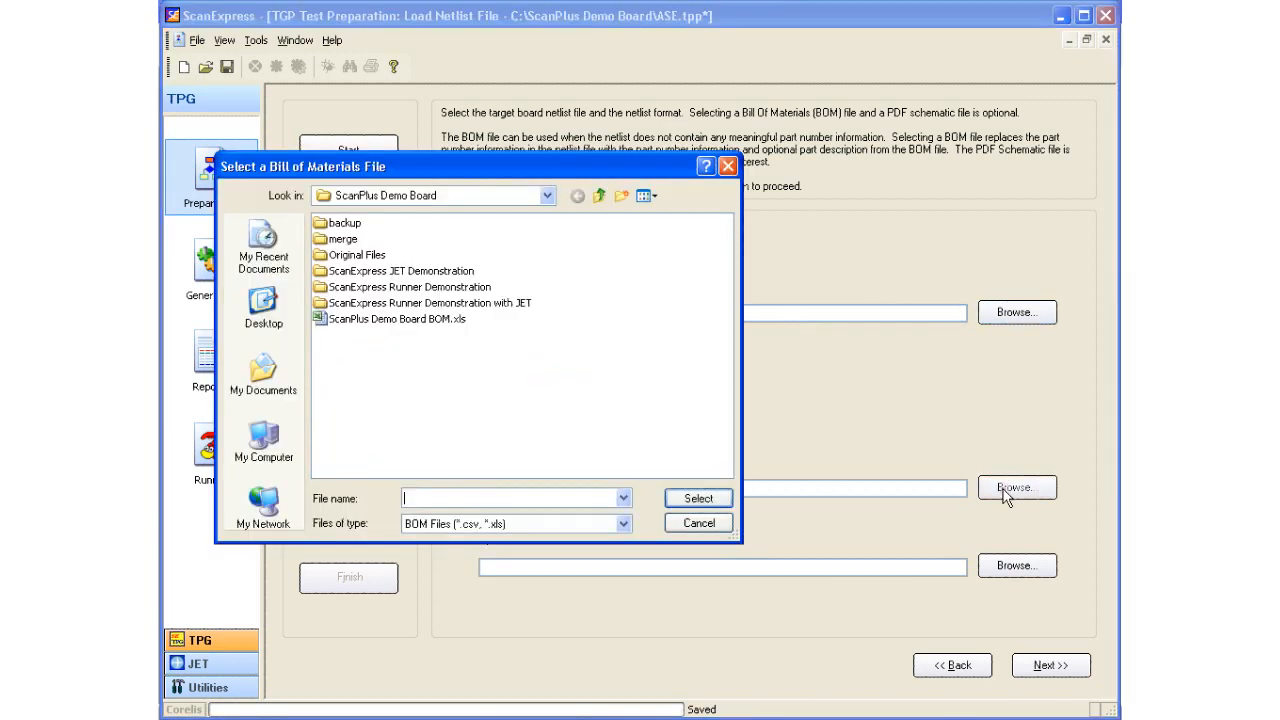
{"action": "double_click", "coordinate": [413, 320]}
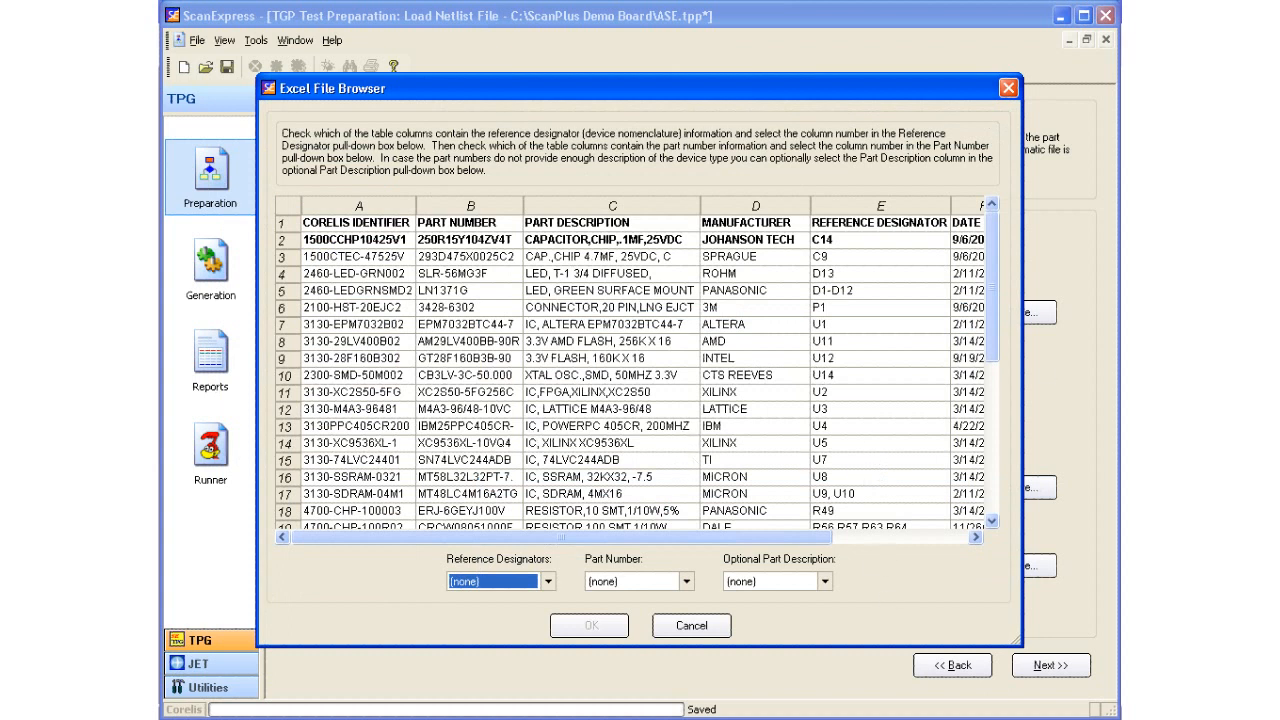
Assign BOM column B as part number, C as part description and E as reference designators, and accept the mapping.
{"action": "left_click", "coordinate": [512, 310]}
{"action": "right_click", "coordinate": [513, 308]}
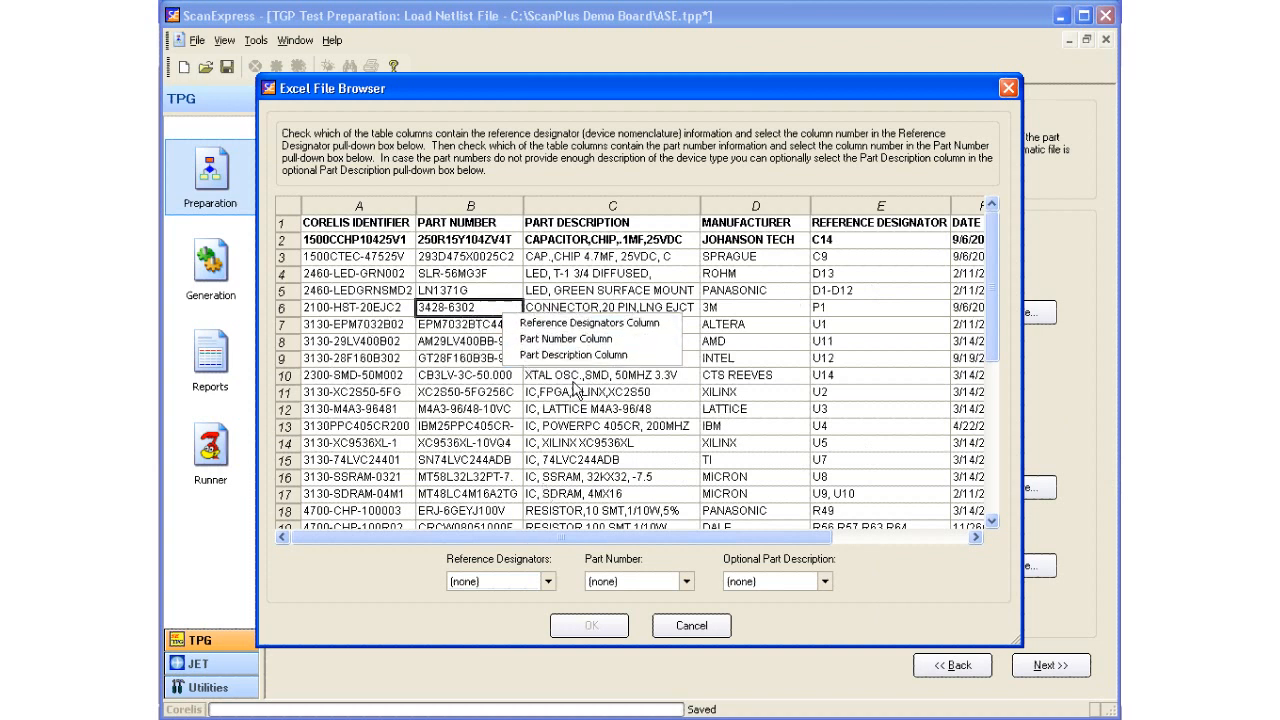
{"action": "left_click", "coordinate": [560, 340]}
{"action": "right_click", "coordinate": [630, 358]}
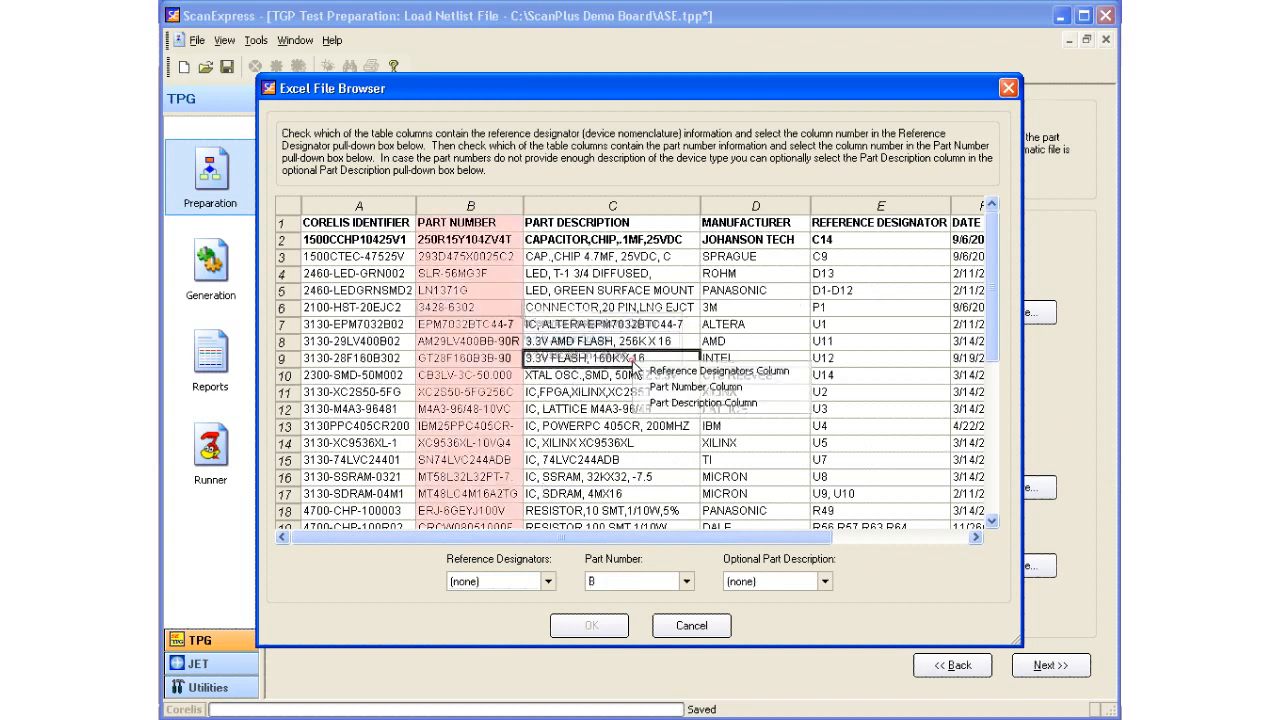
{"action": "left_click", "coordinate": [672, 408]}
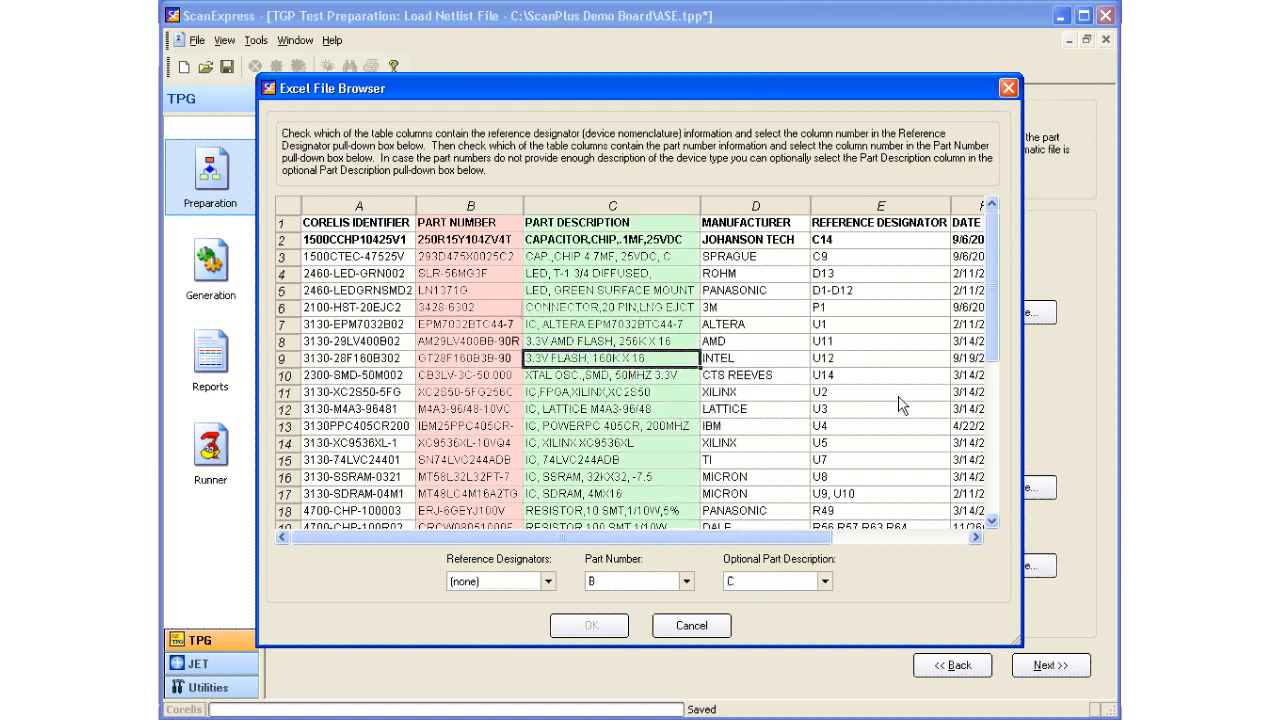
{"action": "right_click", "coordinate": [886, 362]}
{"action": "left_click", "coordinate": [914, 370]}
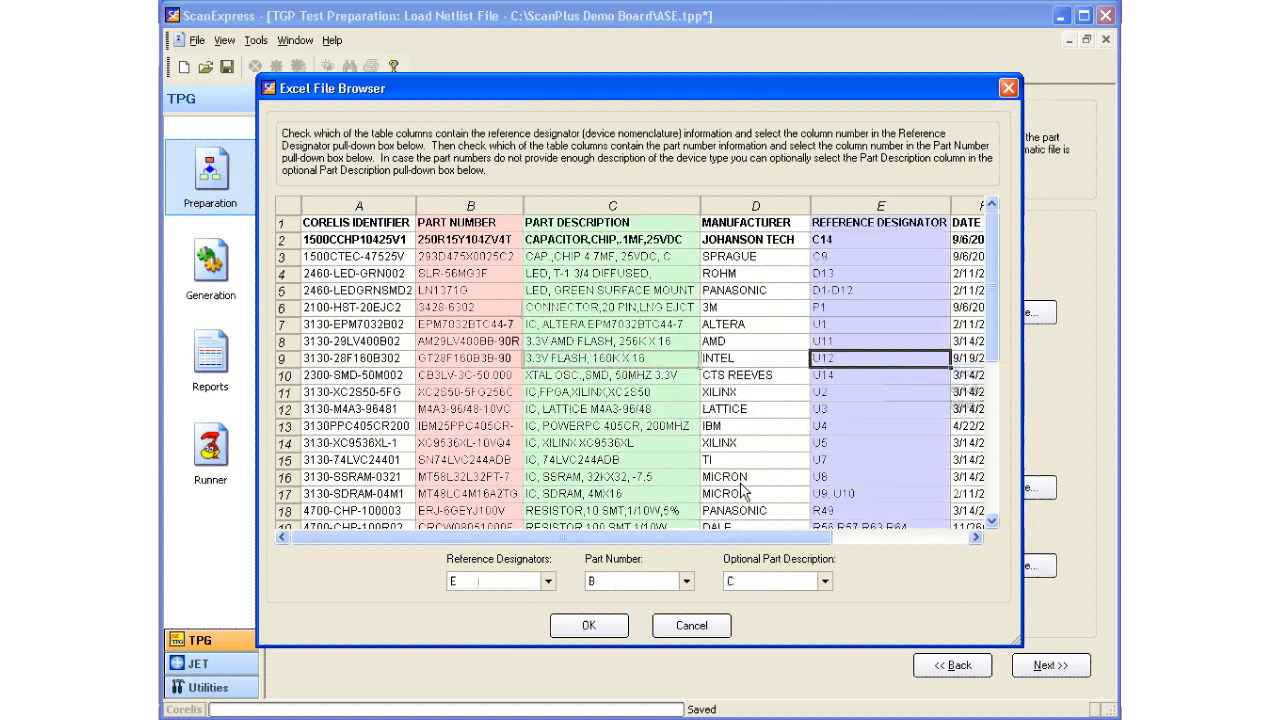
{"action": "left_click", "coordinate": [587, 627]}
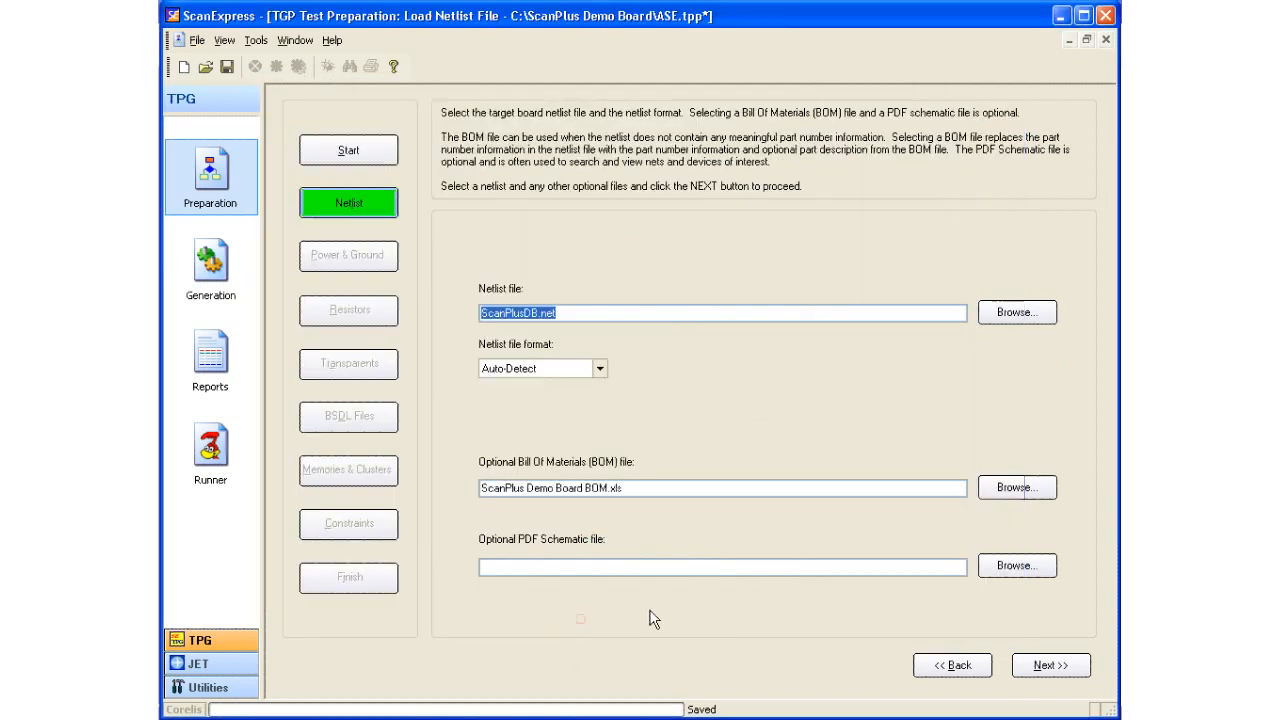
Add ScanPlus Demo Board.pdf as the schematic file and process the loaded files to reach power and ground identification.
{"action": "left_click", "coordinate": [1015, 566]}
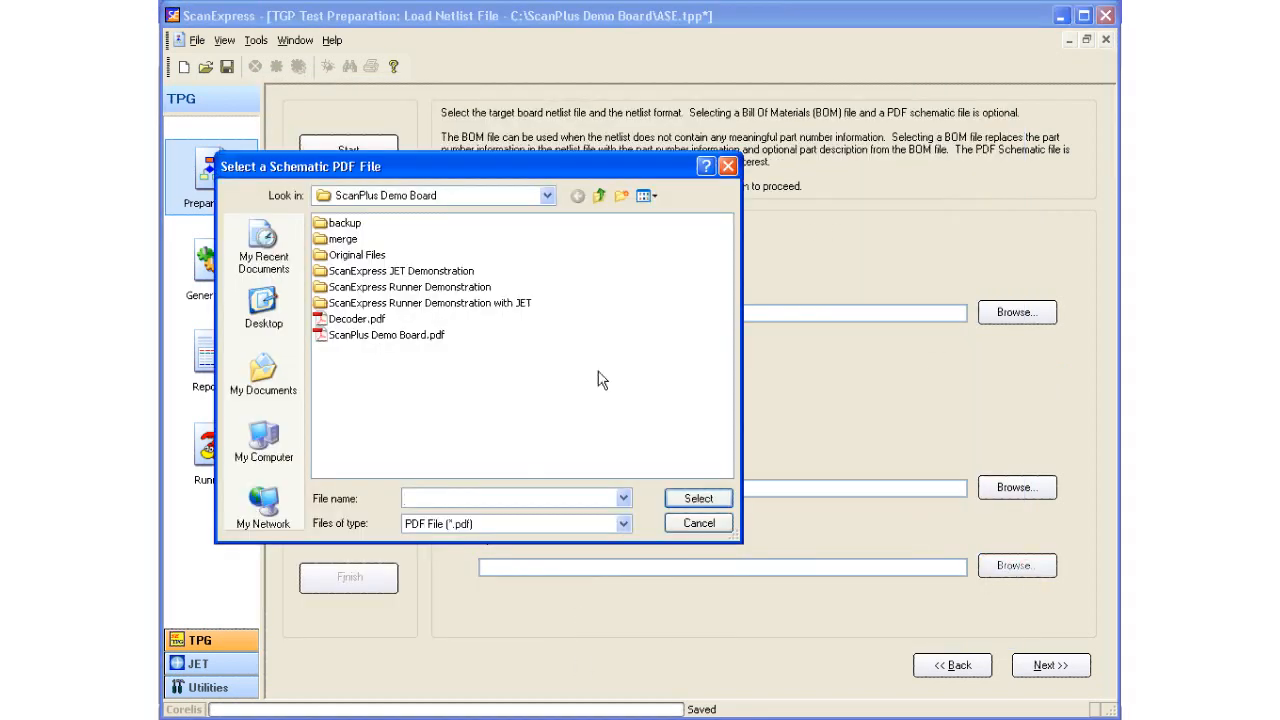
{"action": "double_click", "coordinate": [381, 336]}
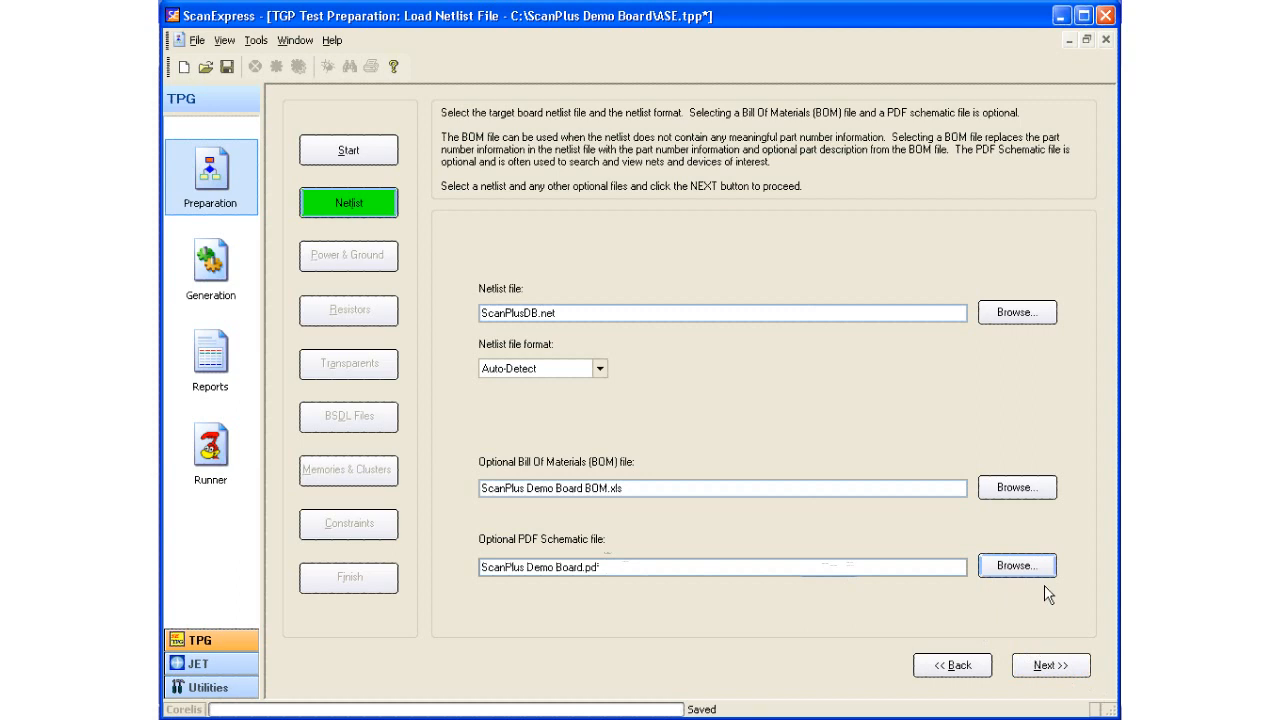
{"action": "left_click", "coordinate": [1082, 670]}
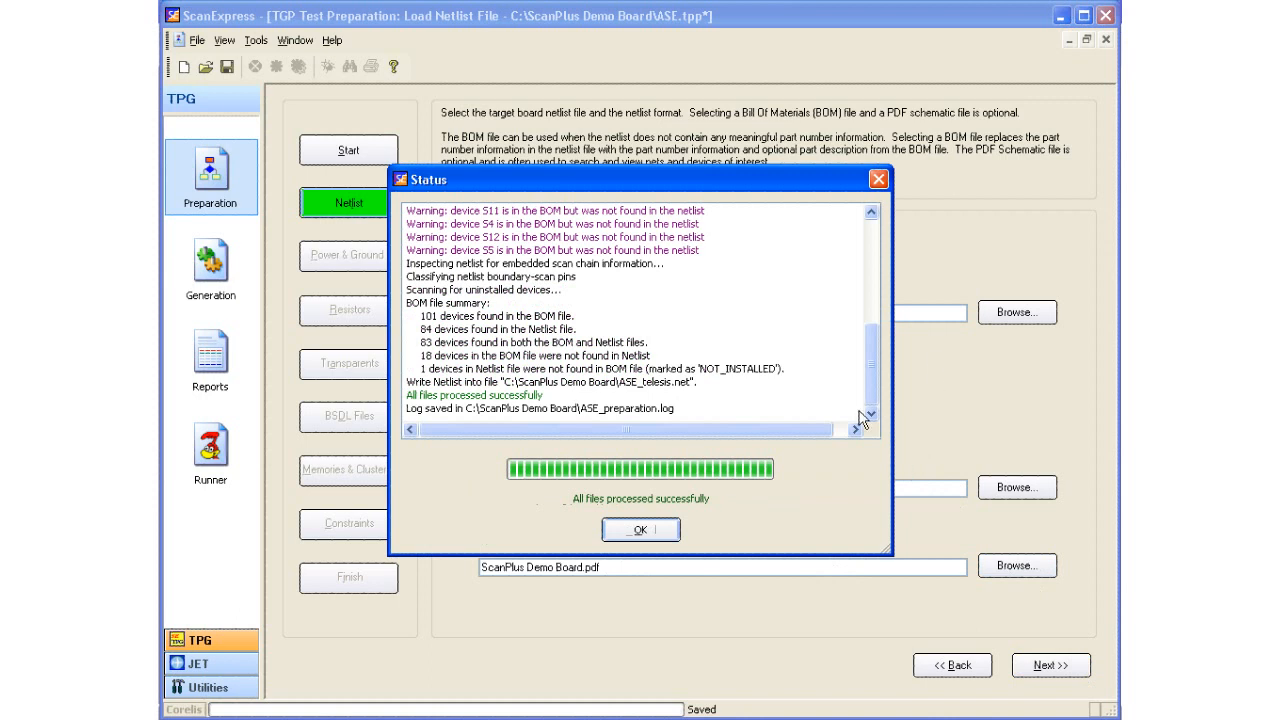
{"action": "left_click", "coordinate": [640, 532]}
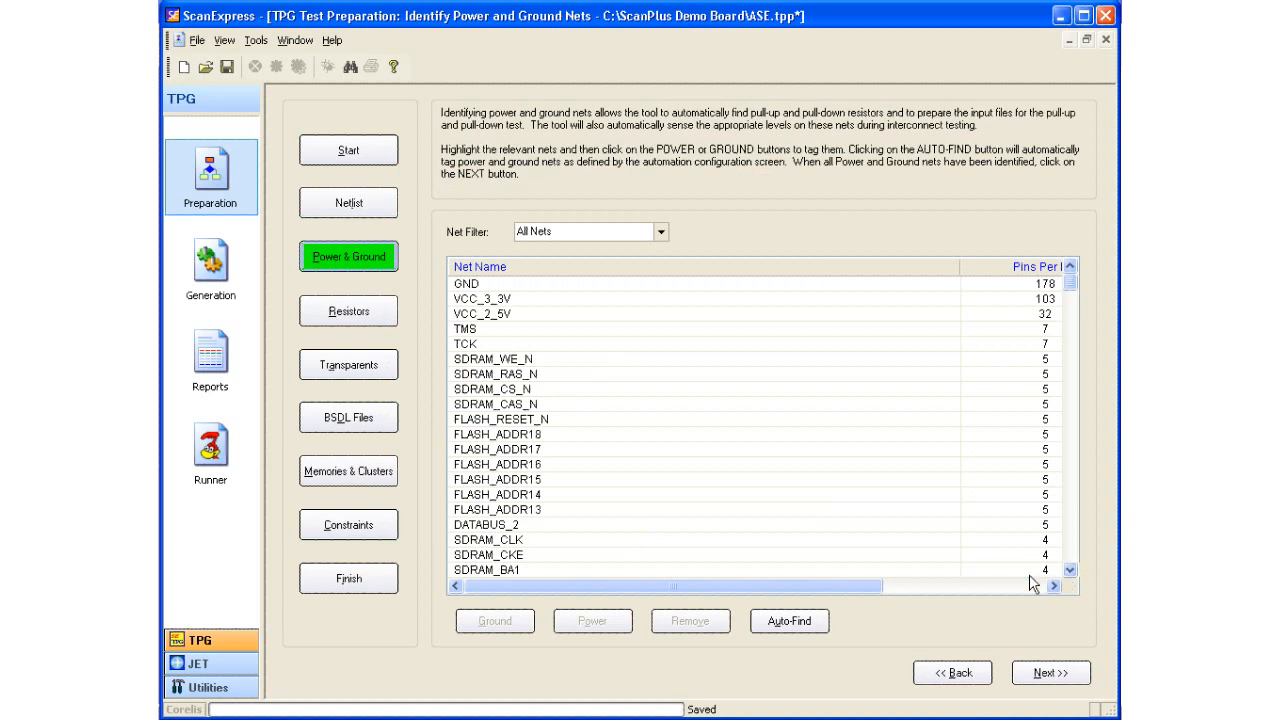
Auto-find the power and ground nets, and review the net naming rules in the automation configuration.
{"action": "left_click", "coordinate": [789, 622]}
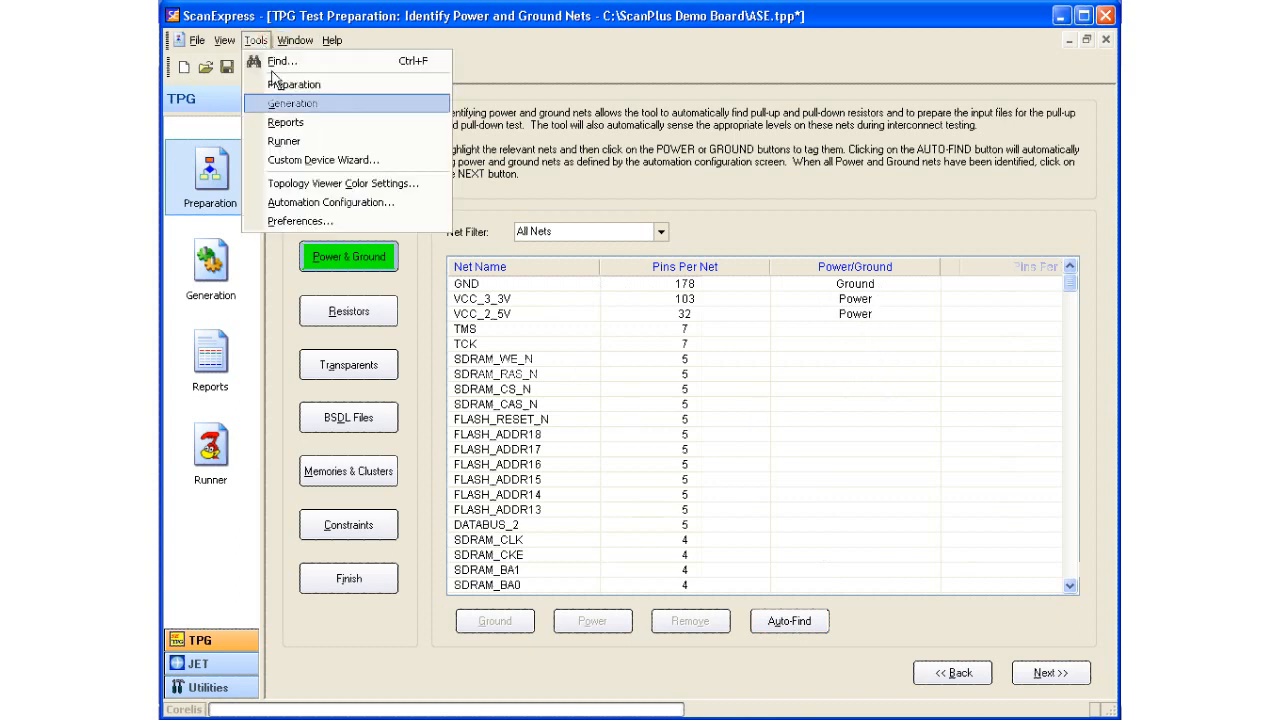
{"action": "left_click", "coordinate": [412, 204]}
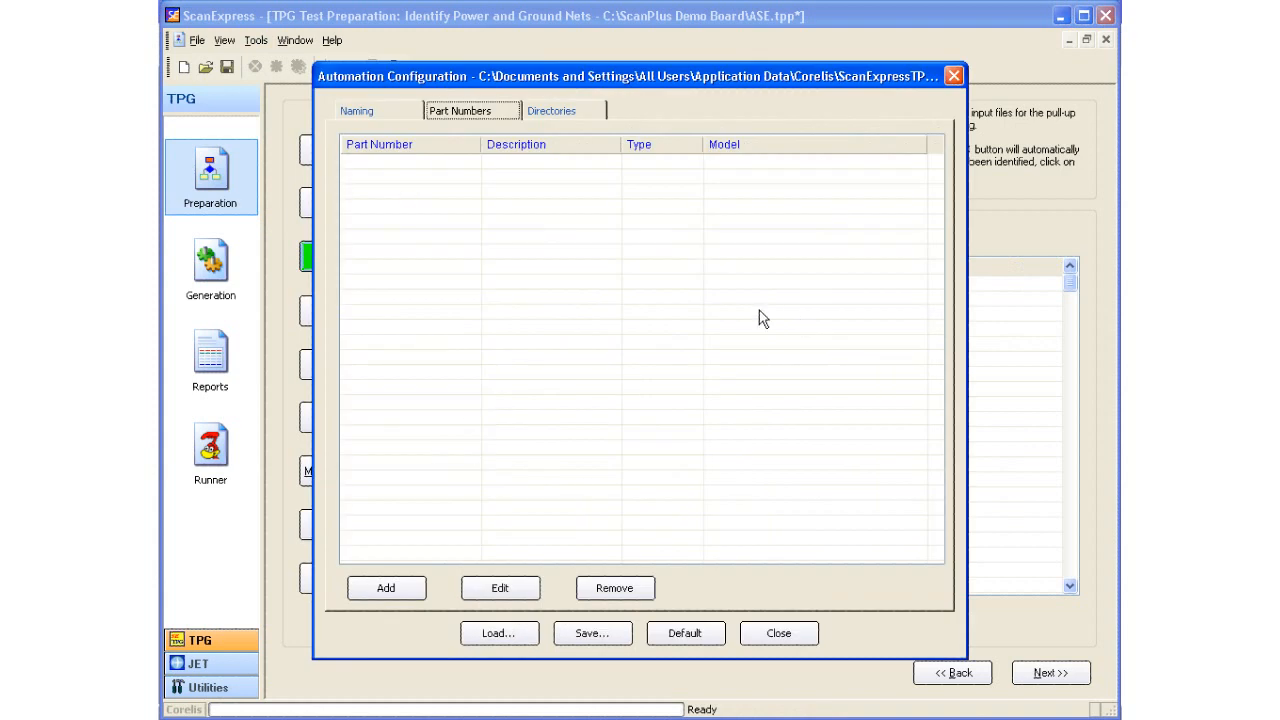
{"action": "left_click", "coordinate": [393, 113]}
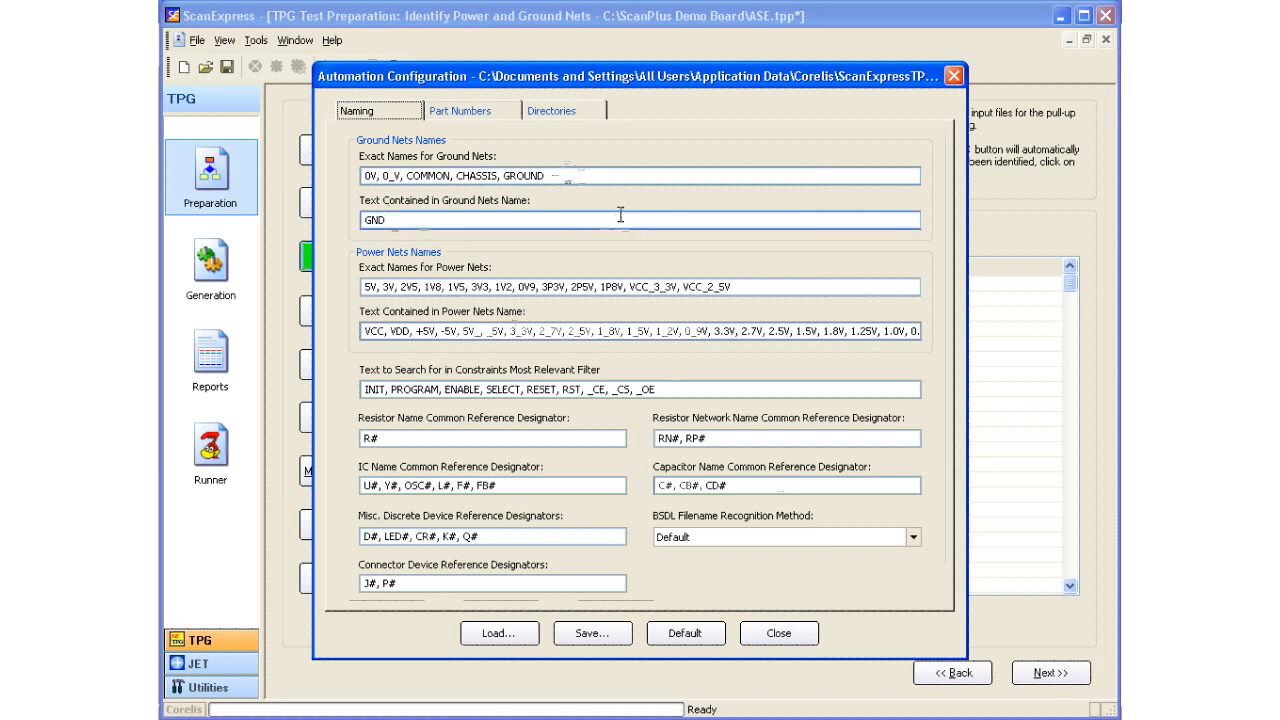
{"action": "left_click", "coordinate": [628, 286]}
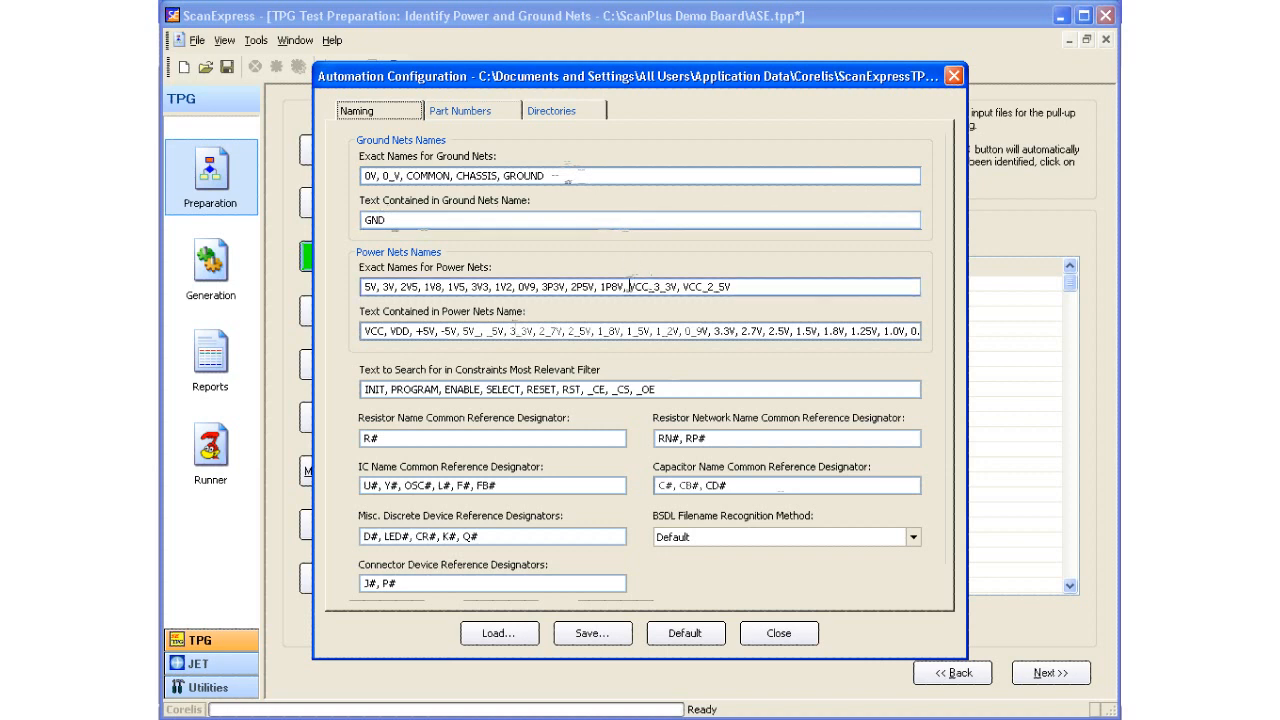
{"action": "left_click", "coordinate": [797, 633]}
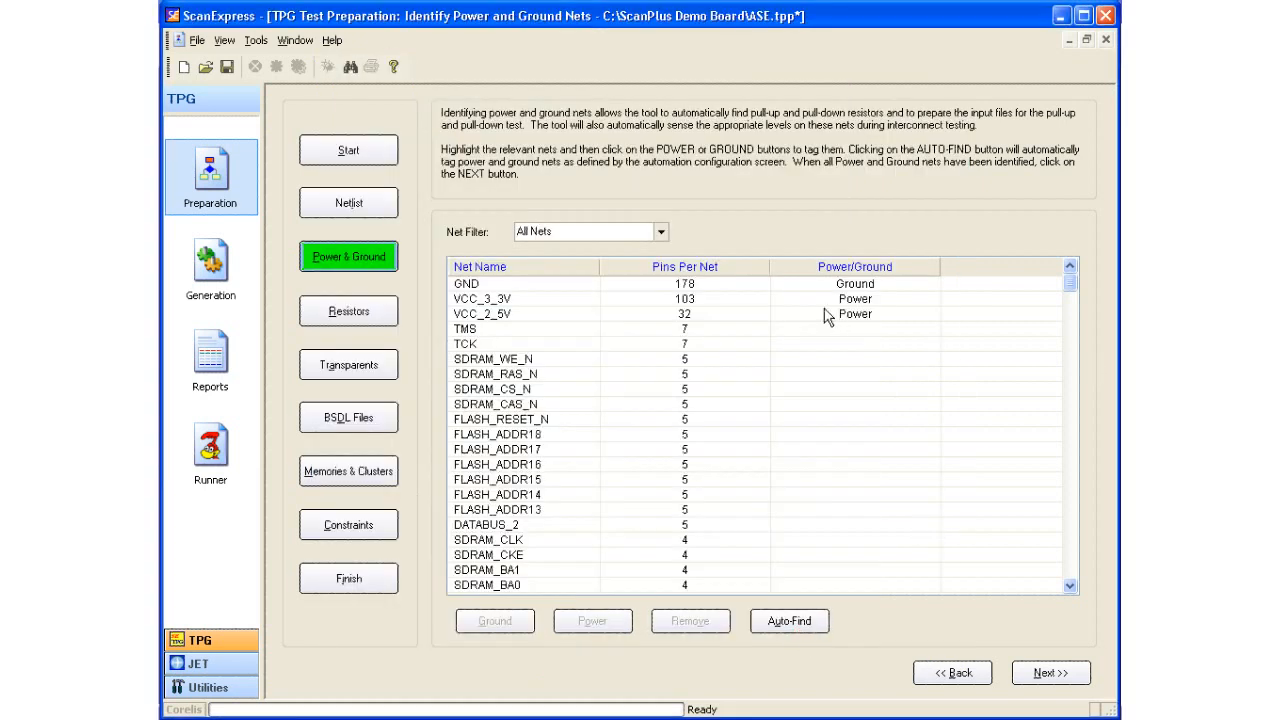
Sort the nets by Power/Ground so the tagged nets come first, and proceed to resistor identification.
{"action": "left_click", "coordinate": [836, 268]}
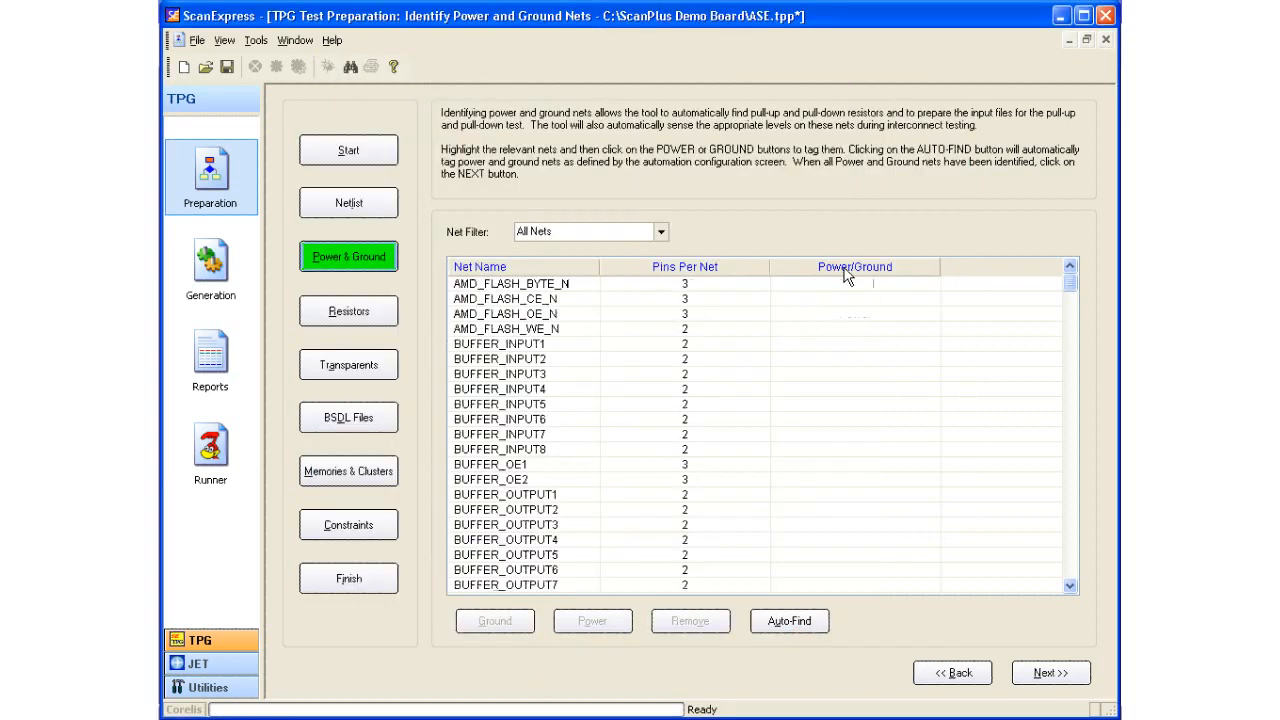
{"action": "left_click", "coordinate": [845, 268]}
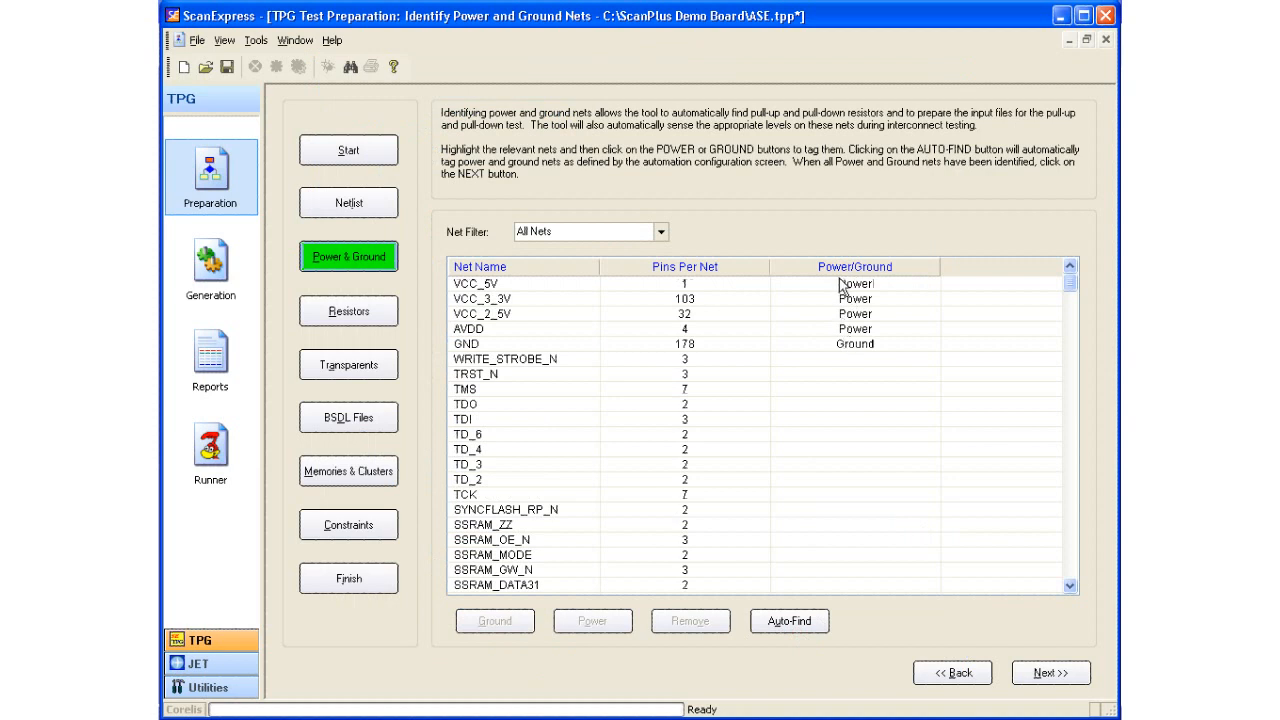
{"action": "left_click", "coordinate": [555, 266]}
{"action": "left_click", "coordinate": [688, 268]}
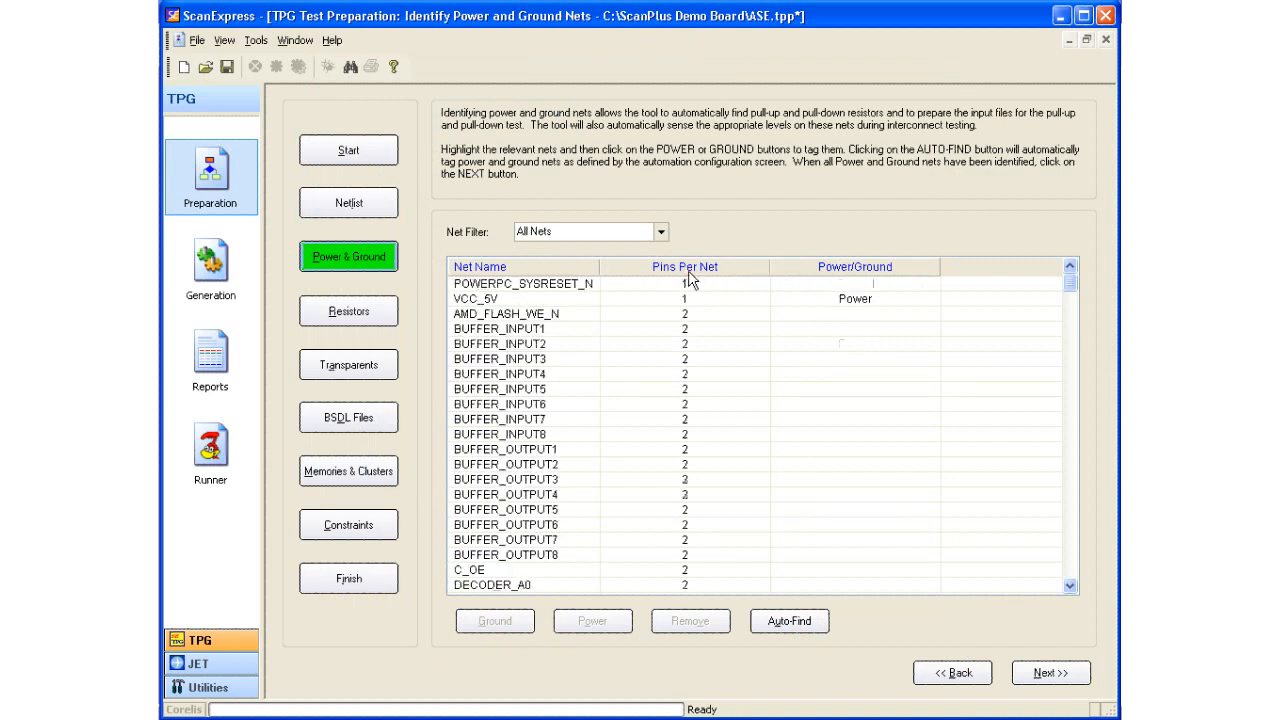
{"action": "left_click", "coordinate": [832, 270]}
{"action": "left_click", "coordinate": [857, 270]}
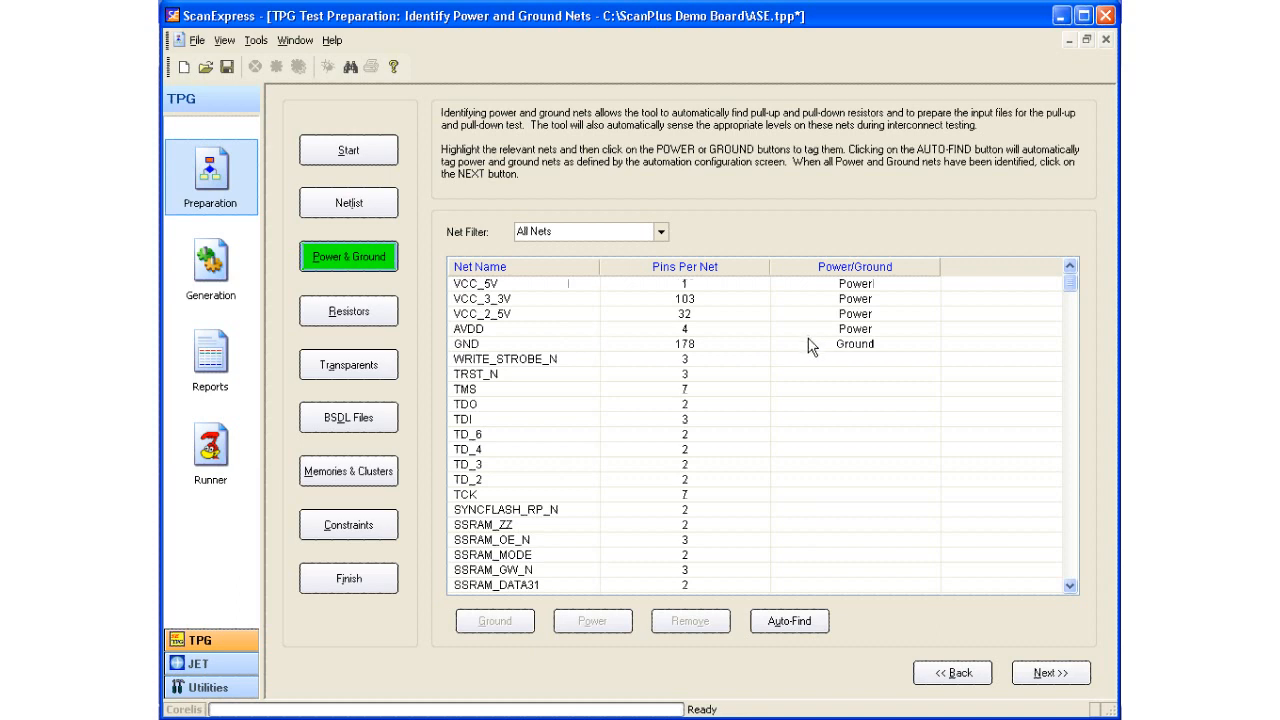
{"action": "mouse_move", "coordinate": [1070, 285]}
{"action": "left_mouse_down"}
{"action": "mouse_move", "coordinate": [1068, 405]}
{"action": "mouse_move", "coordinate": [1048, 466]}
{"action": "mouse_move", "coordinate": [1051, 651]}
{"action": "mouse_move", "coordinate": [1052, 282]}
{"action": "left_mouse_up"}
{"action": "left_click", "coordinate": [1066, 678]}
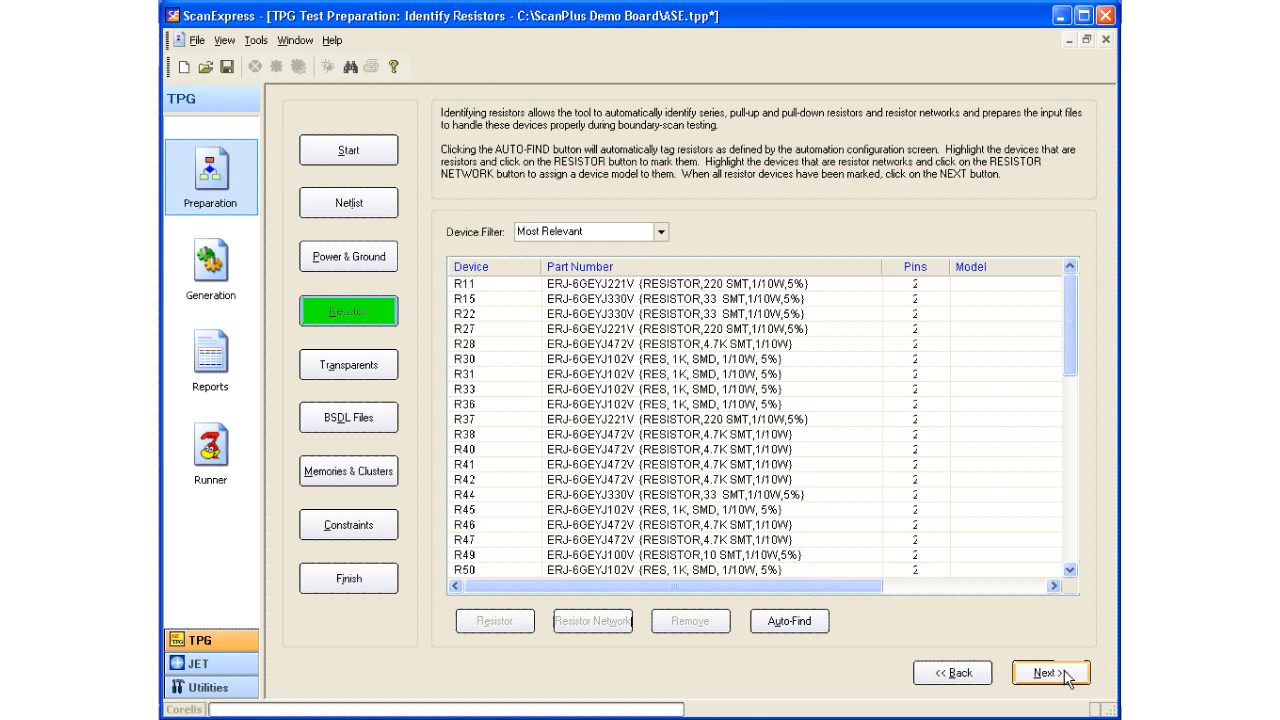
{"action": "left_click", "coordinate": [1066, 676]}
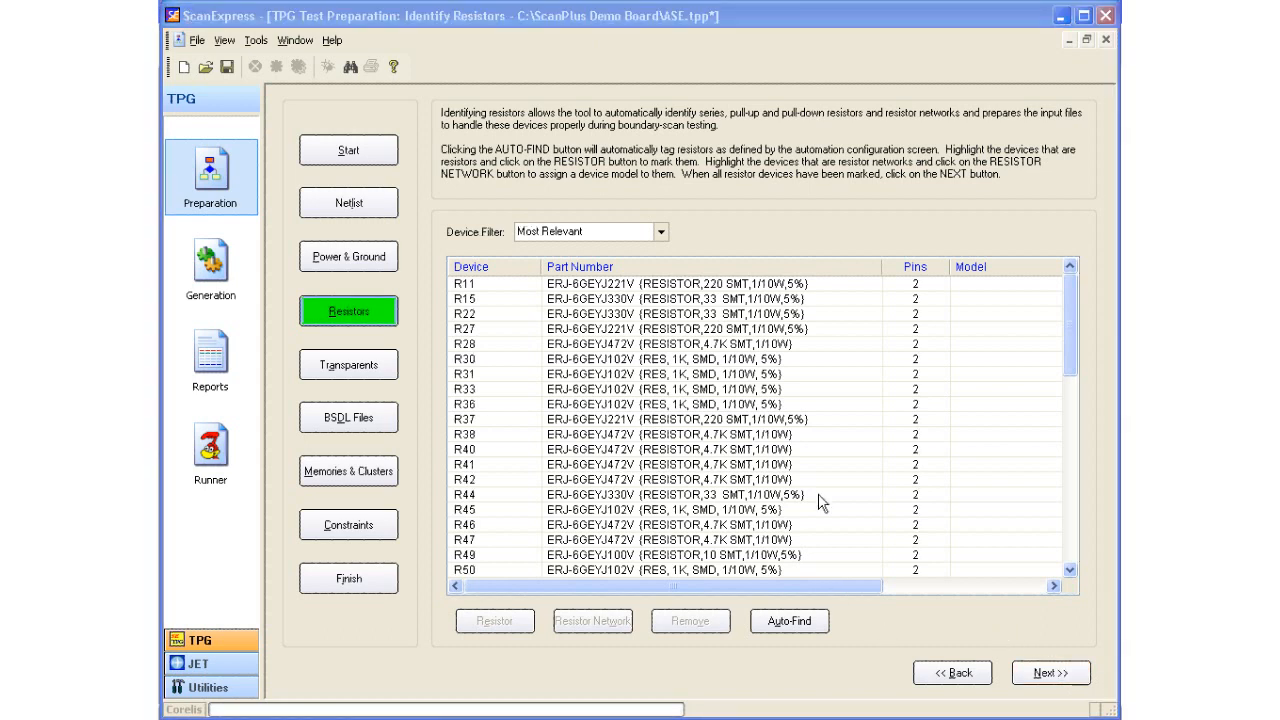
Auto-find the resistors using a copy of the default transparent model library.
{"action": "left_click", "coordinate": [785, 405]}
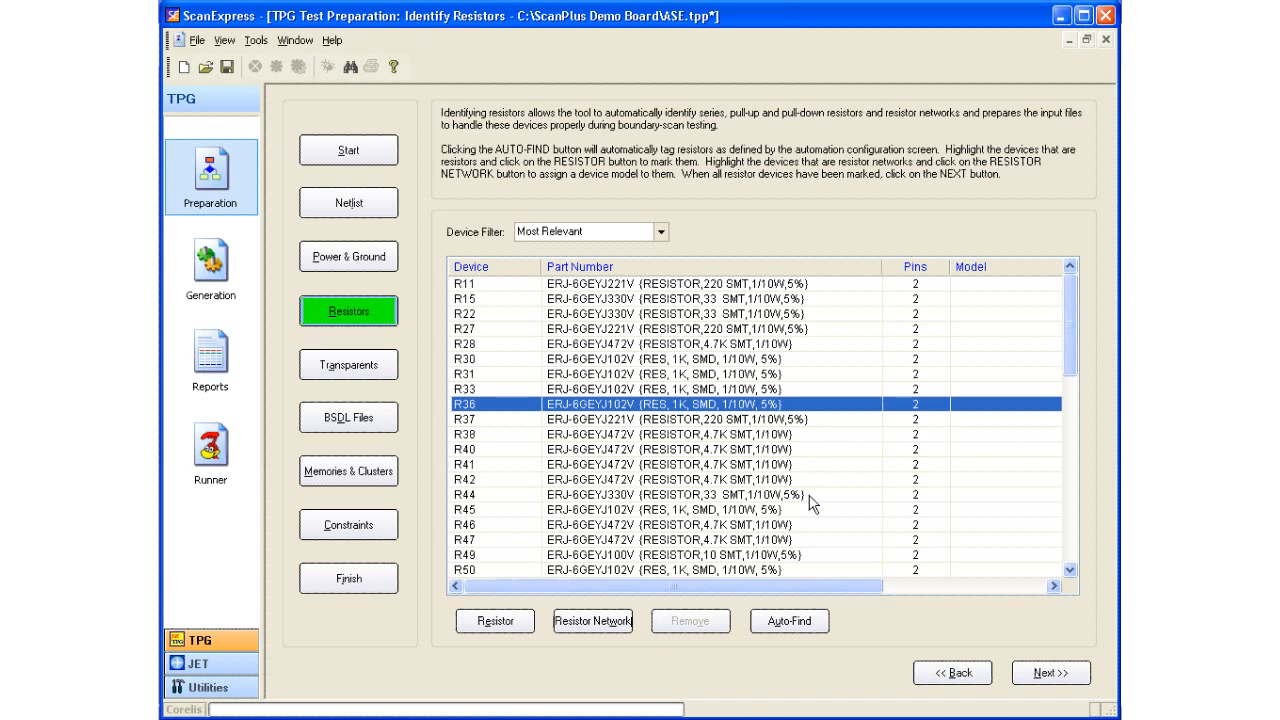
{"action": "left_click", "coordinate": [797, 626]}
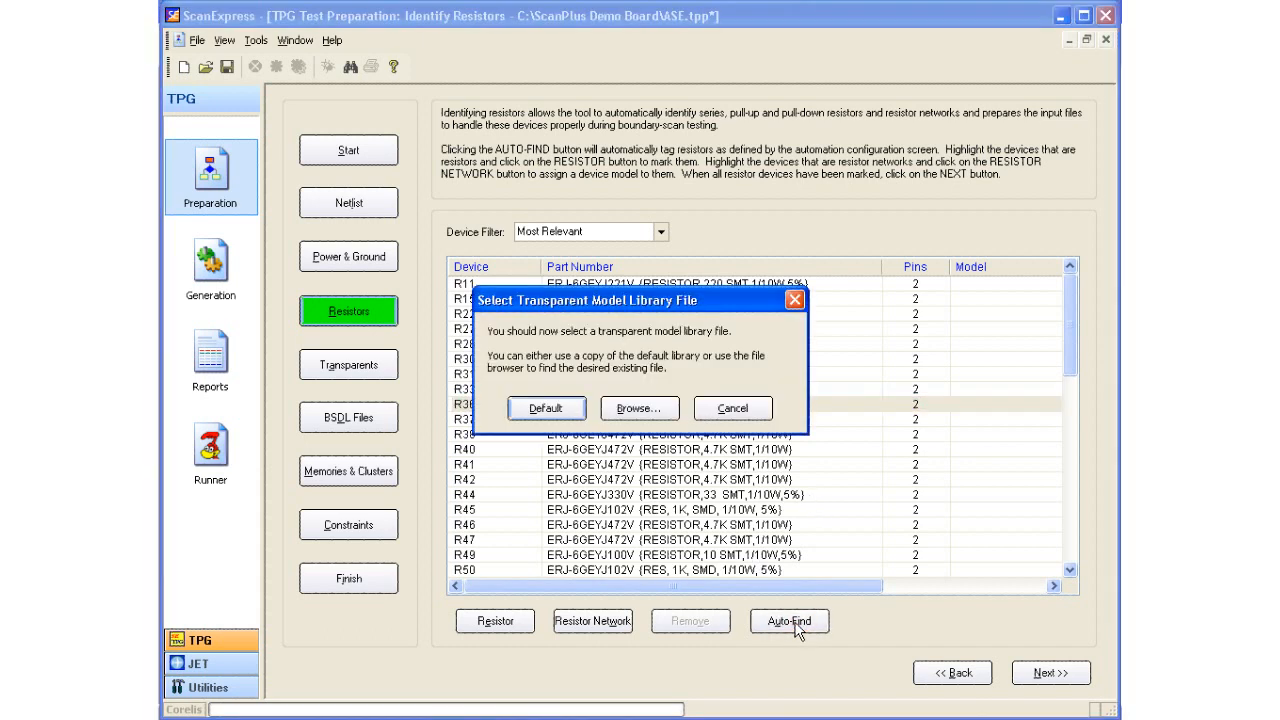
{"action": "left_click", "coordinate": [537, 410]}
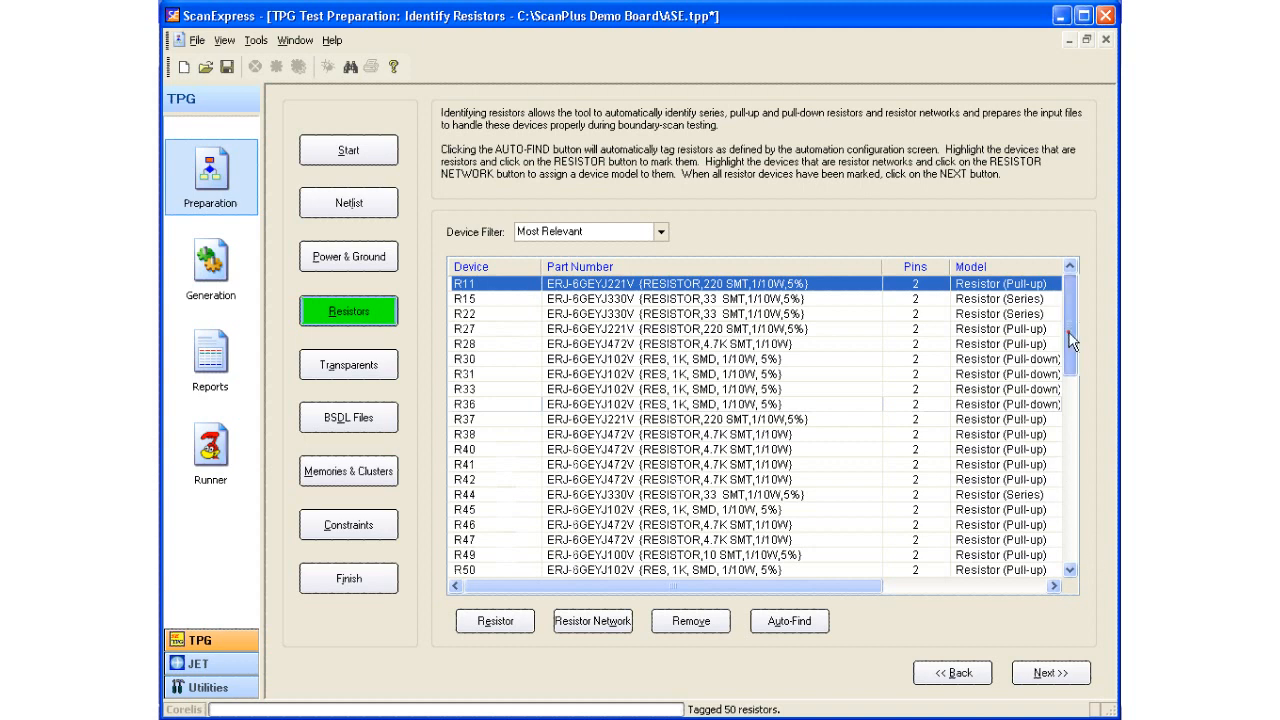
Look through the auto-tagged resistor list, checking the not-installed device R68 and the resistor networks at its end.
{"action": "left_click_drag", "start_coordinate": [1072, 342], "coordinate": [1066, 450]}
{"action": "left_click", "coordinate": [730, 405]}
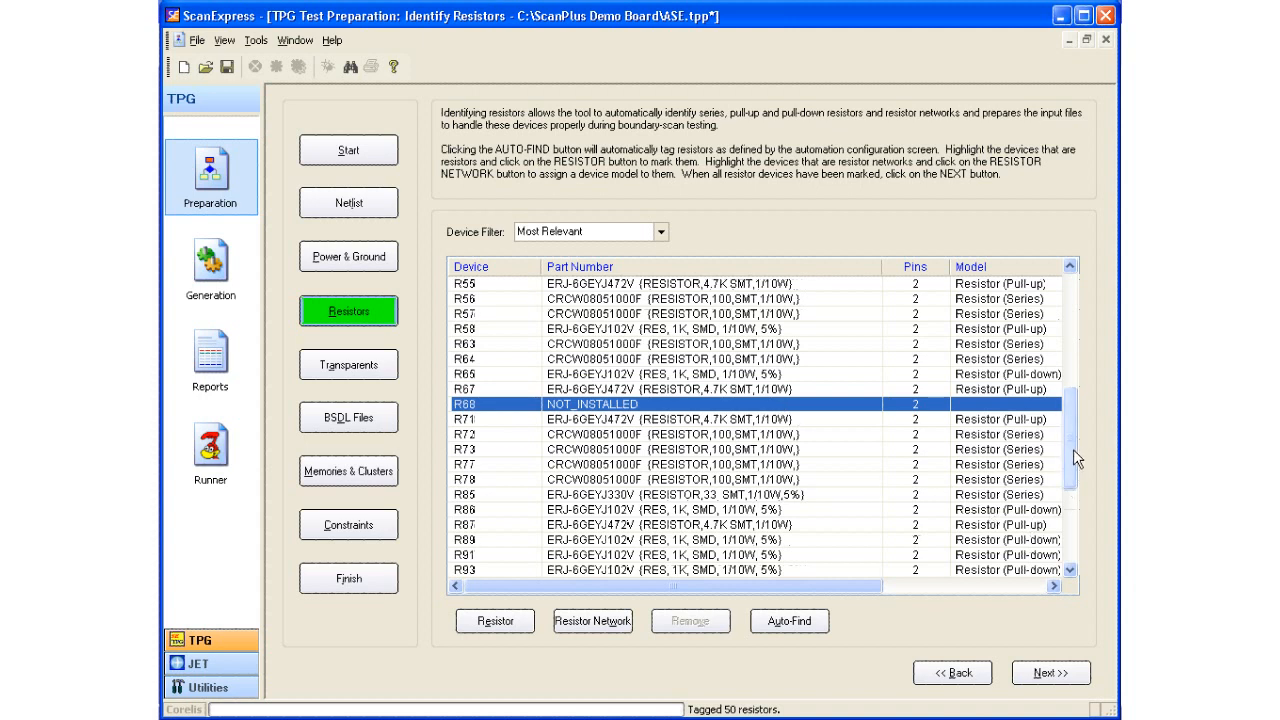
{"action": "left_click_drag", "start_coordinate": [1073, 449], "coordinate": [1074, 523]}
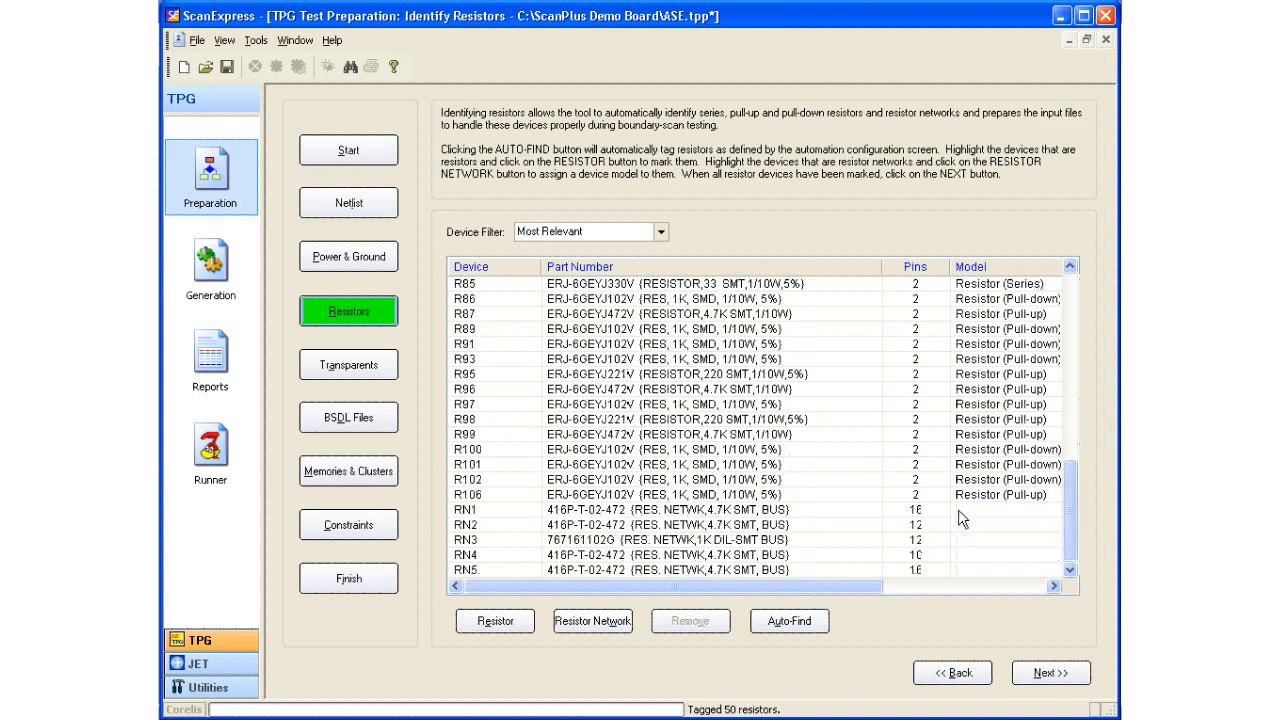
View resistor network RN1 in the schematic PDF, examine its pin connections up close, and return to ScanExpress.
{"action": "left_click", "coordinate": [752, 512]}
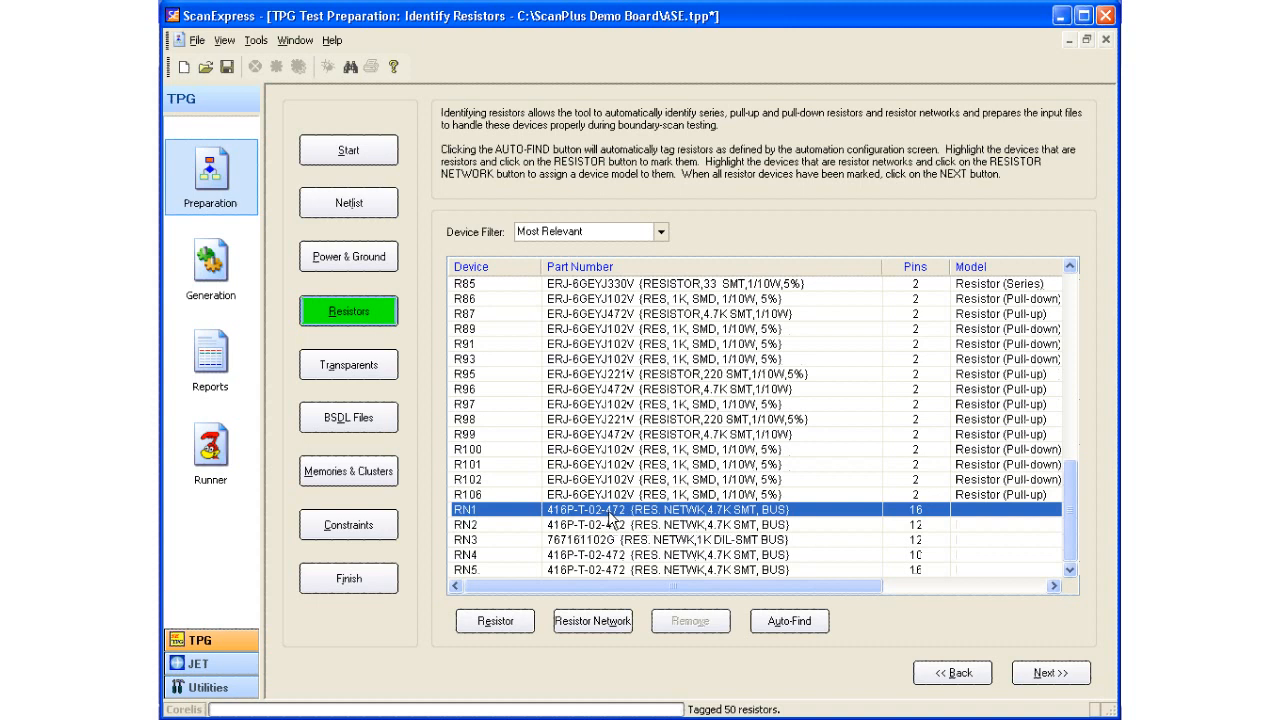
{"action": "right_click", "coordinate": [735, 514]}
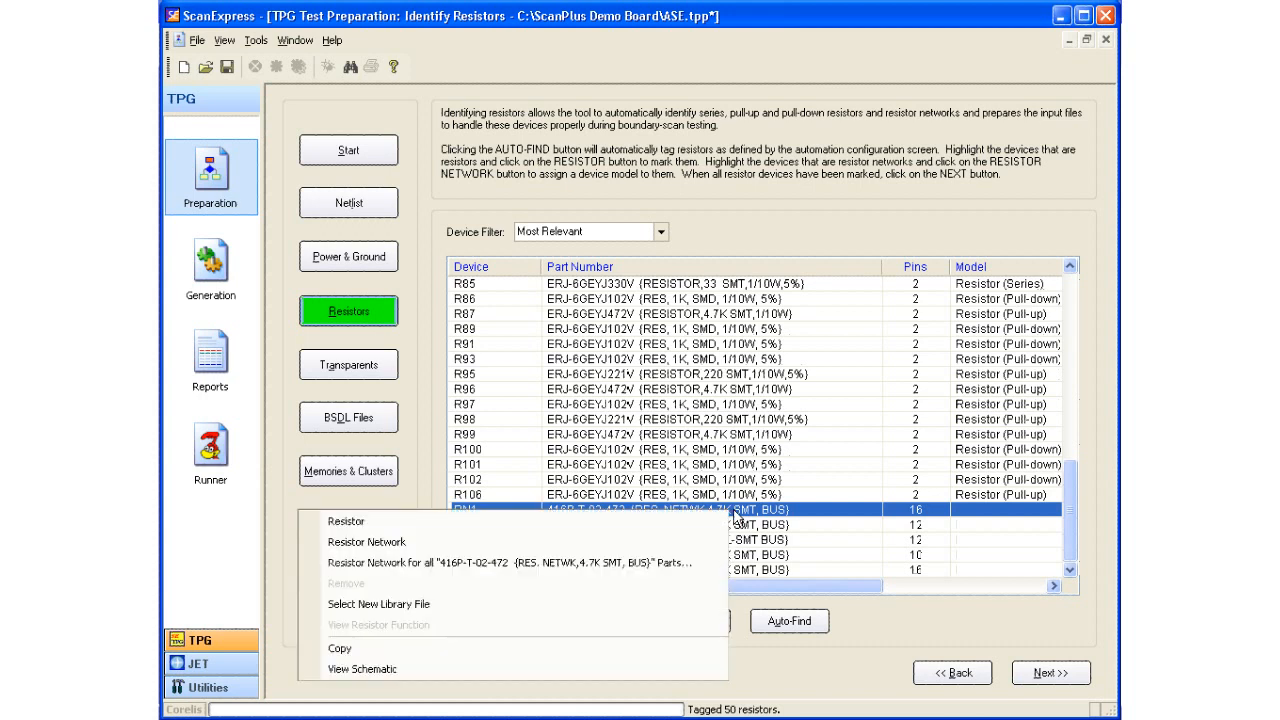
{"action": "left_click", "coordinate": [413, 670]}
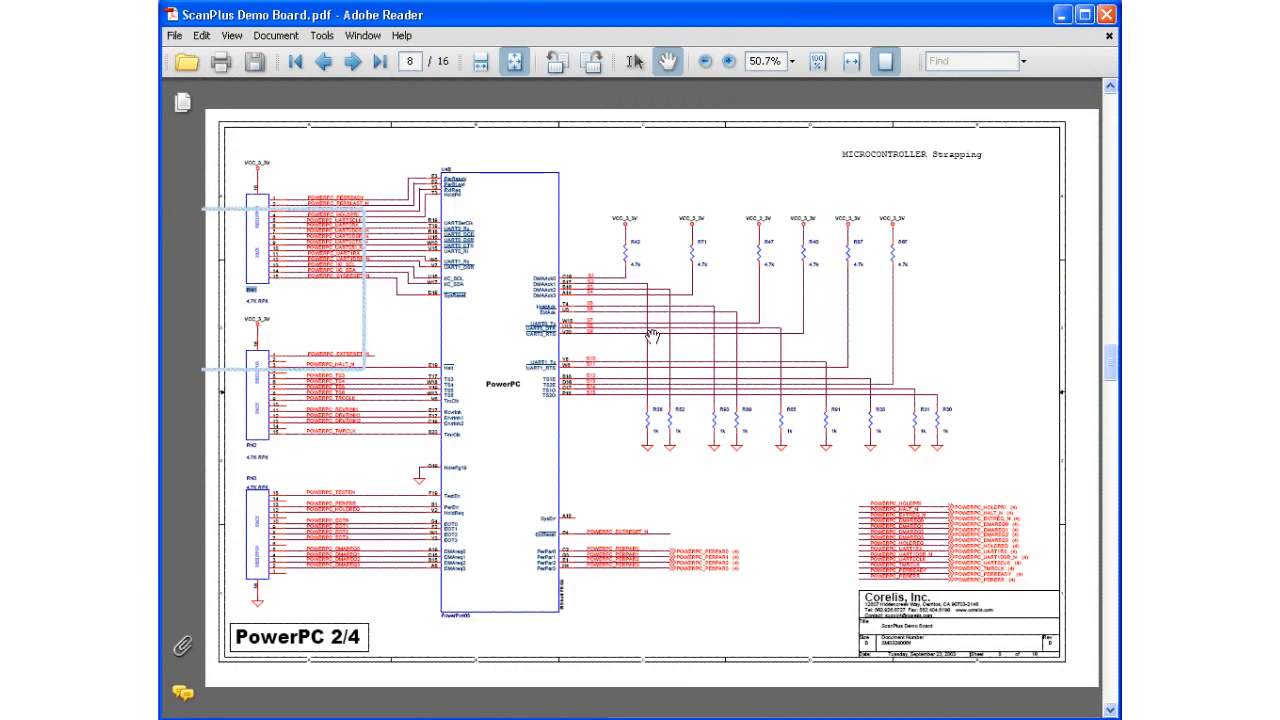
{"action": "left_click", "coordinate": [731, 62]}
{"action": "left_click", "coordinate": [731, 62]}
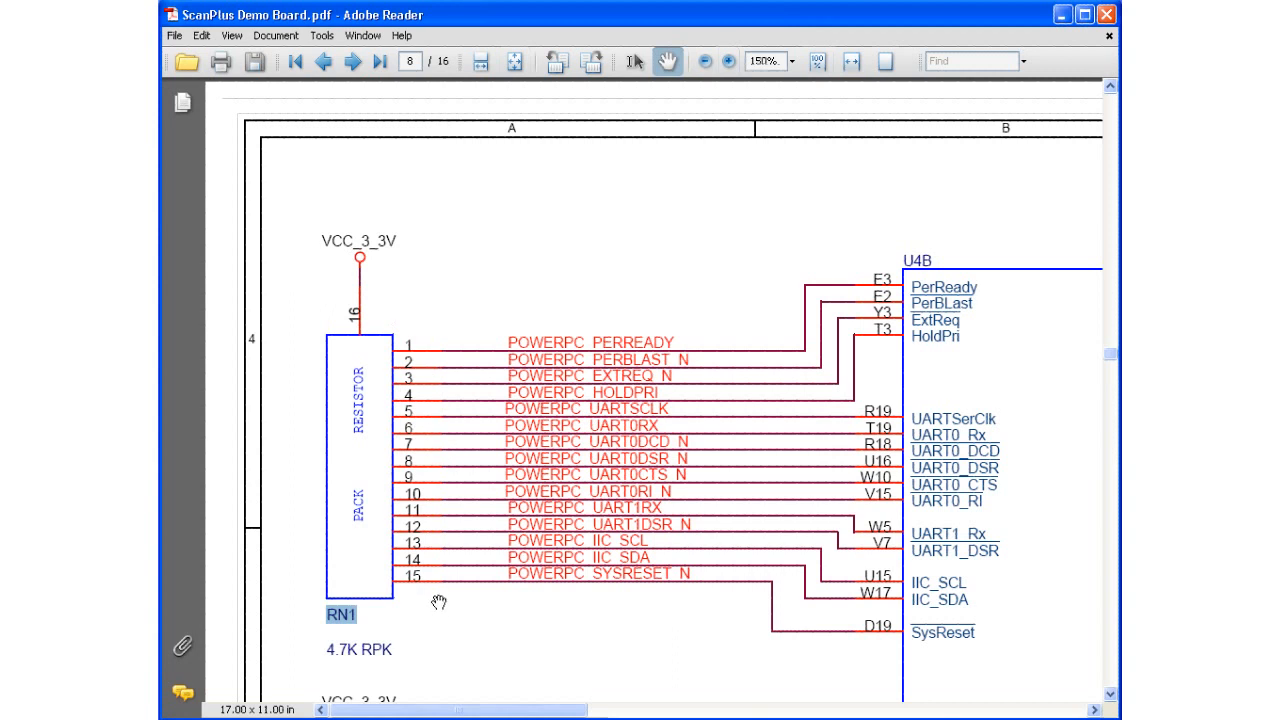
{"action": "left_click", "coordinate": [1060, 14]}
{"action": "left_click_drag", "start_coordinate": [891, 89], "coordinate": [878, 46]}
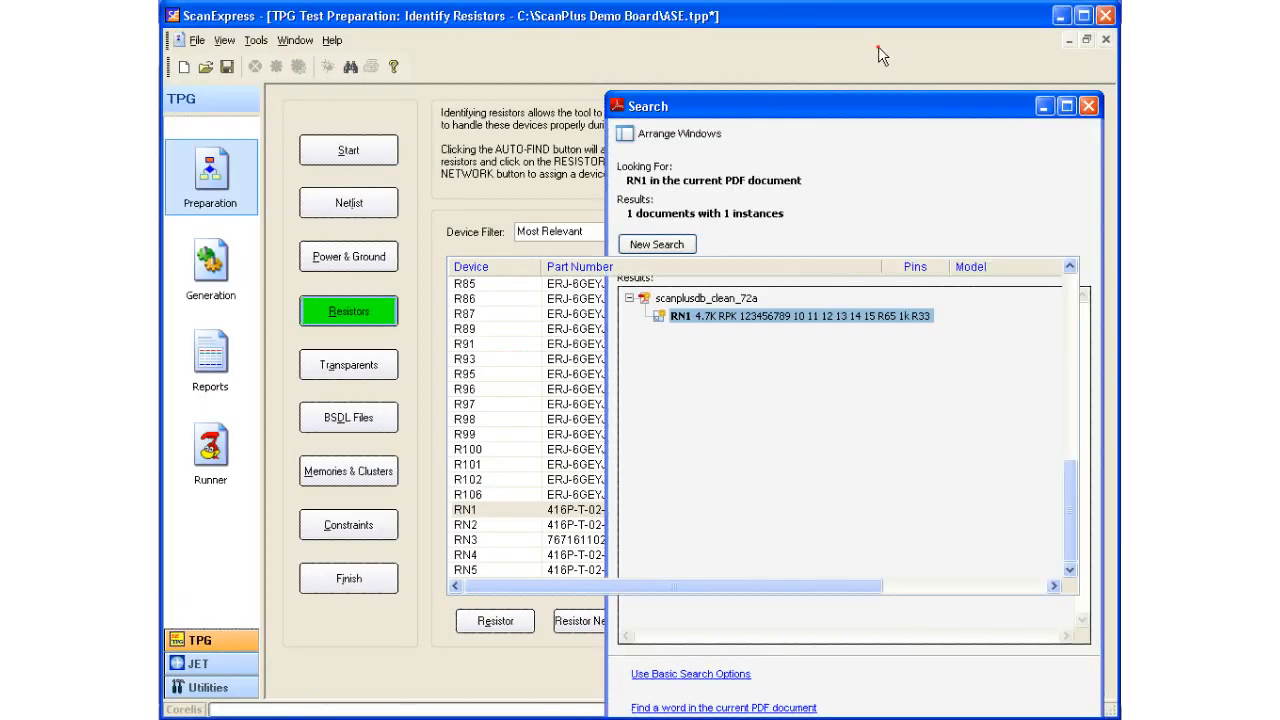
{"action": "left_click", "coordinate": [878, 46]}
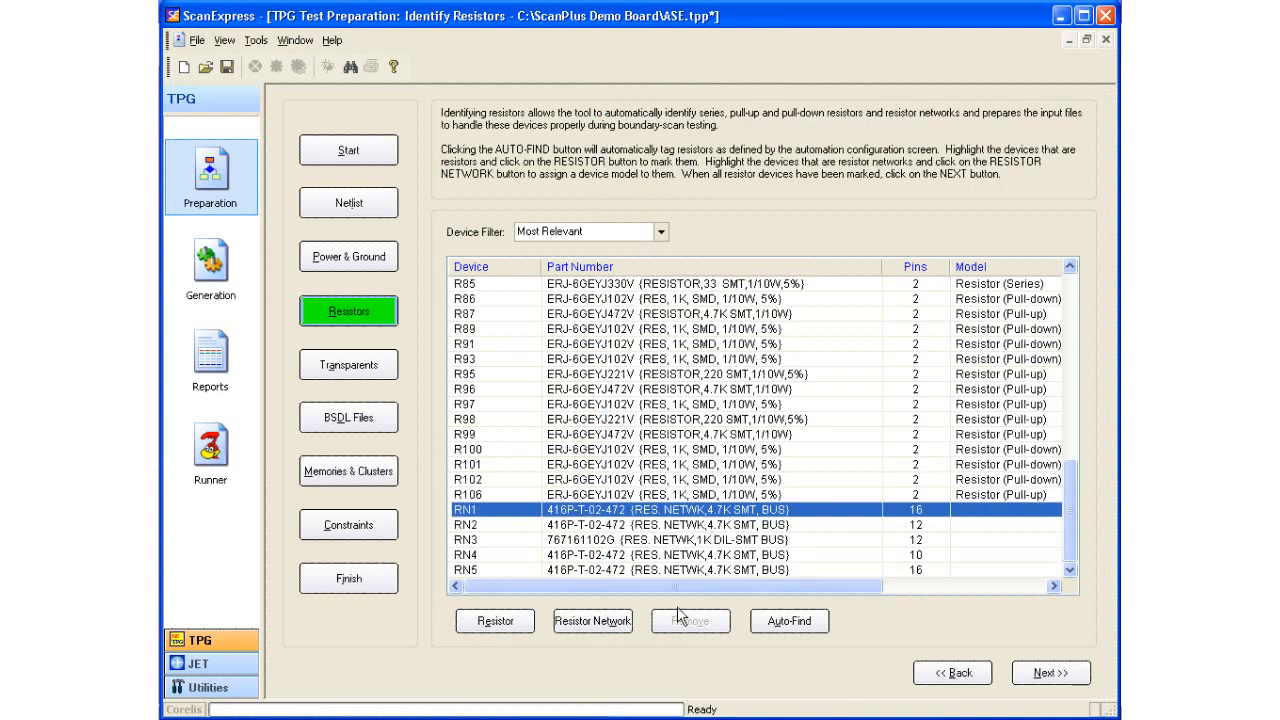
Assign the RESISTOR-NETWORK__16_BUSSED model to RN1 after checking the model's pin pairs, and review the assigned model.
{"action": "left_click", "coordinate": [592, 621]}
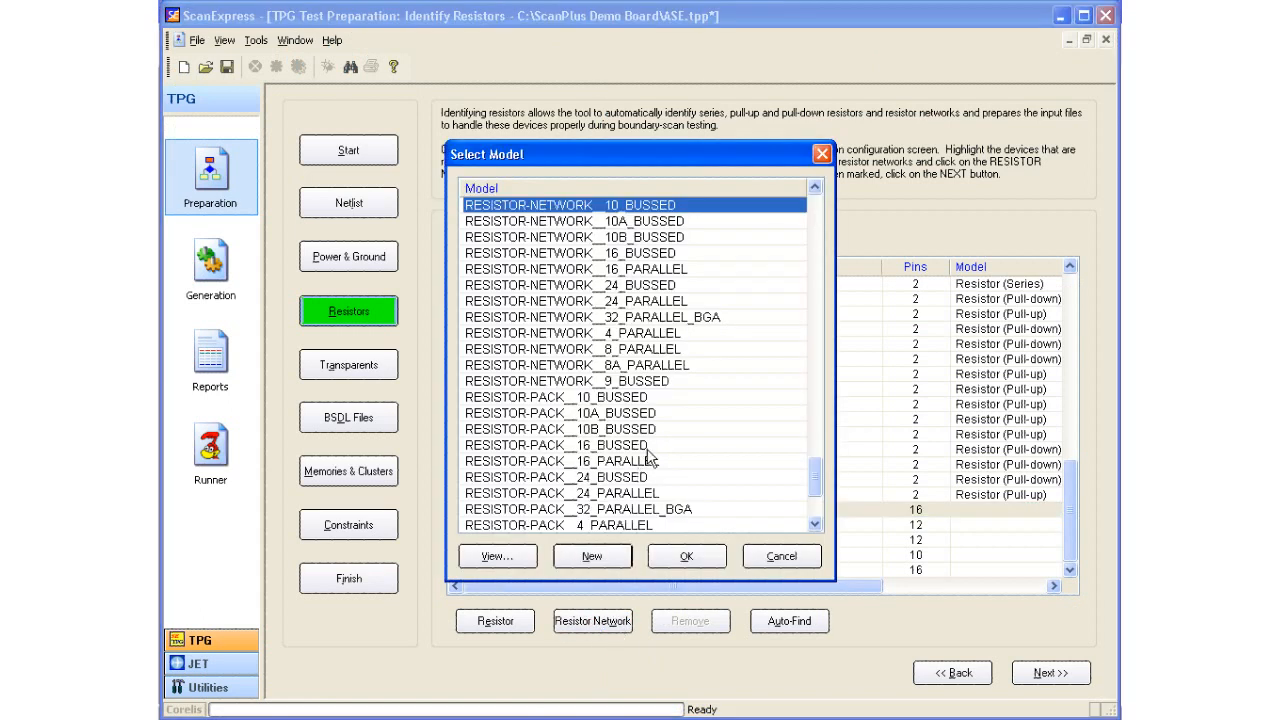
{"action": "left_click", "coordinate": [652, 259]}
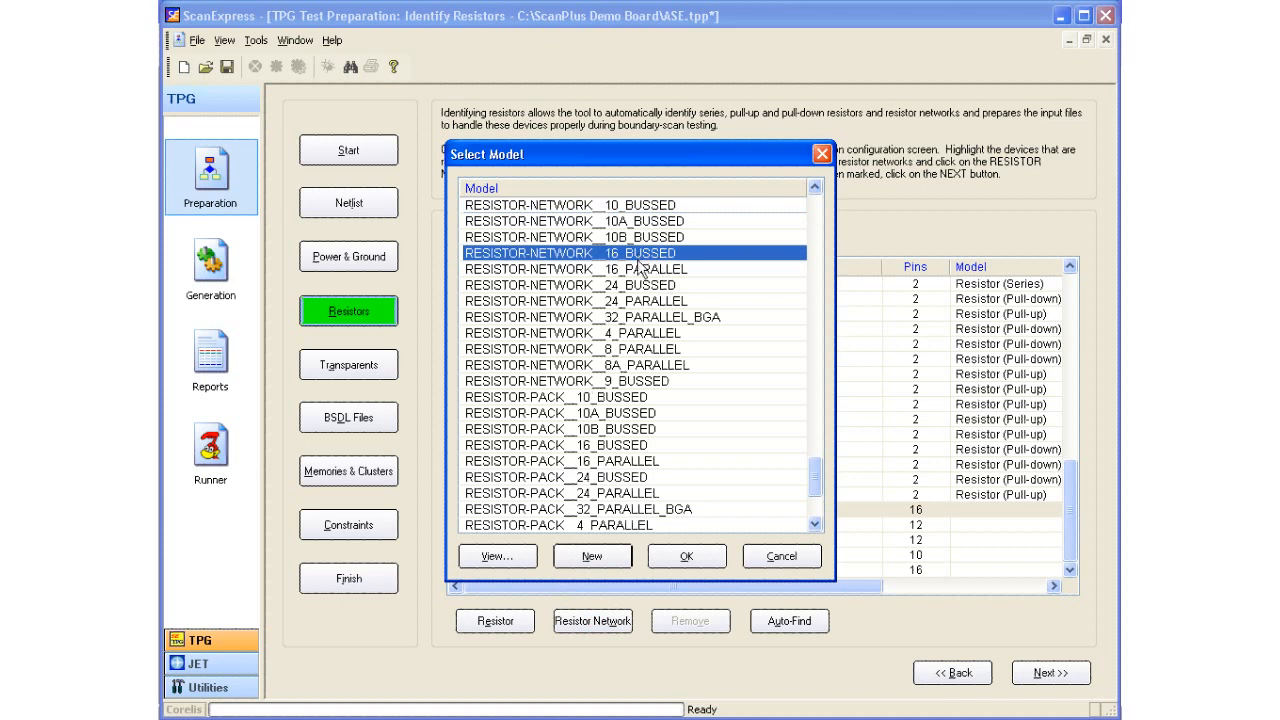
{"action": "left_click", "coordinate": [497, 558]}
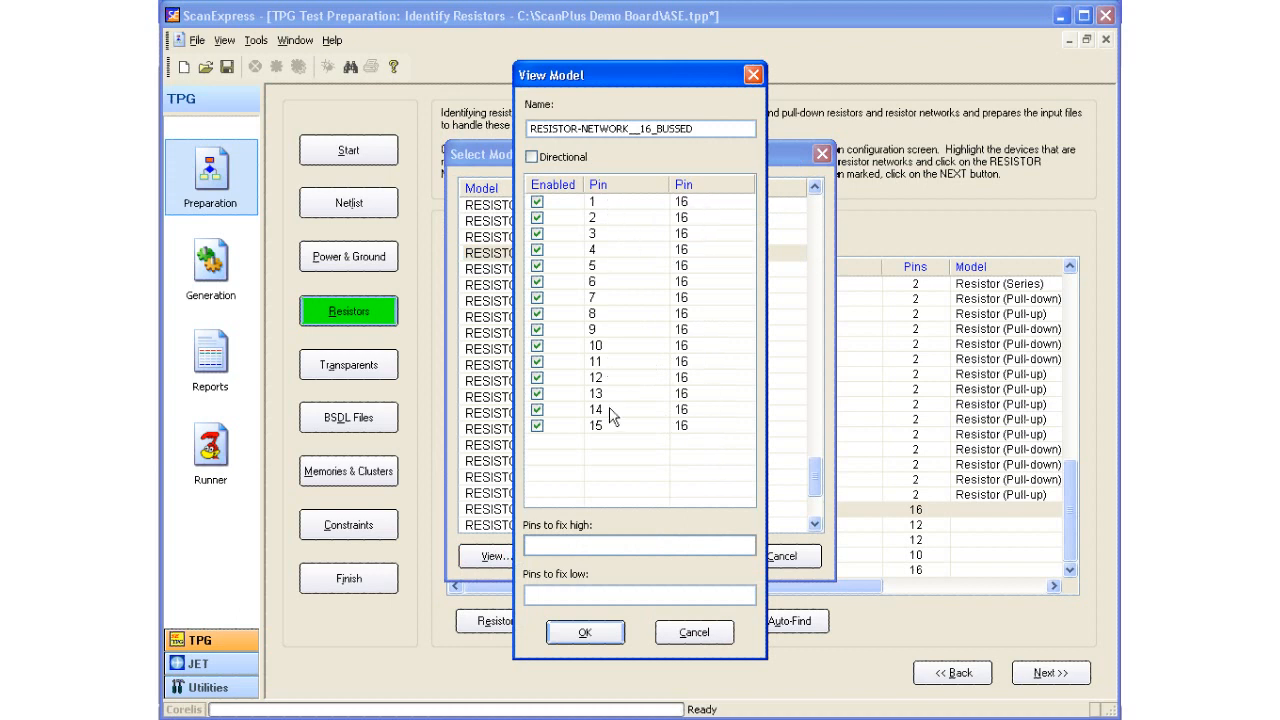
{"action": "left_click", "coordinate": [585, 636]}
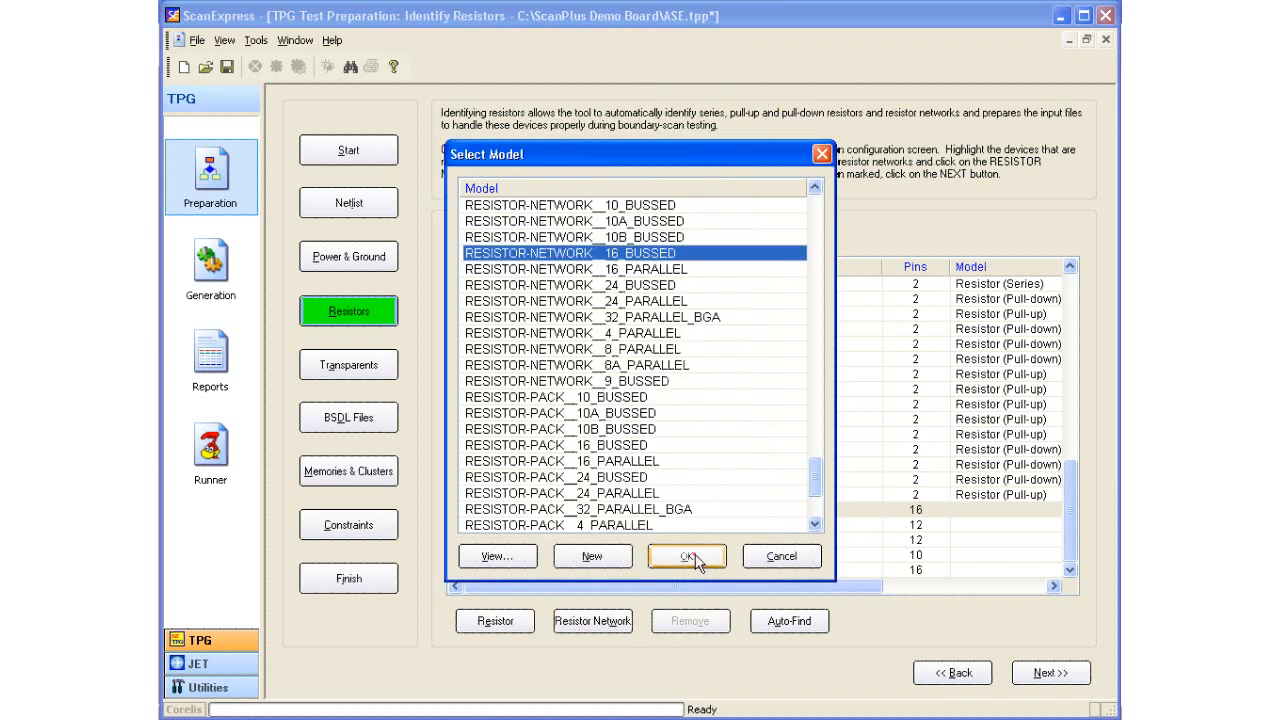
{"action": "left_click", "coordinate": [690, 557]}
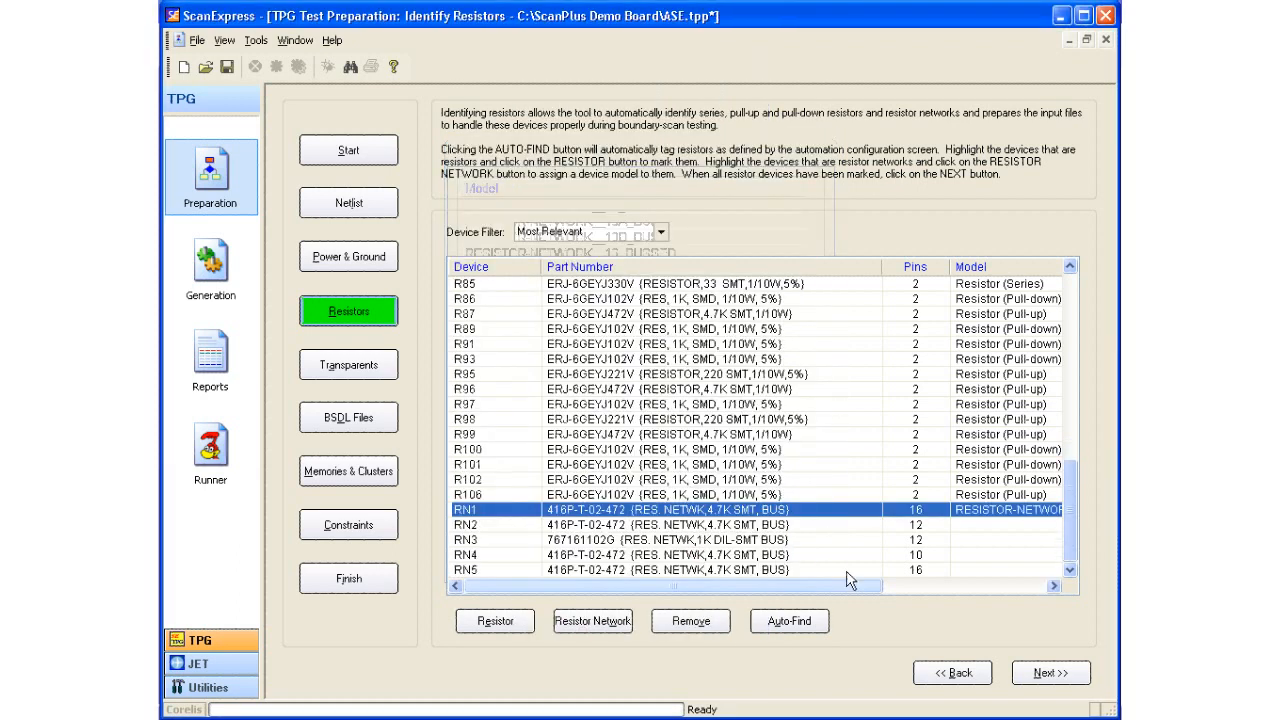
{"action": "left_click", "coordinate": [950, 585]}
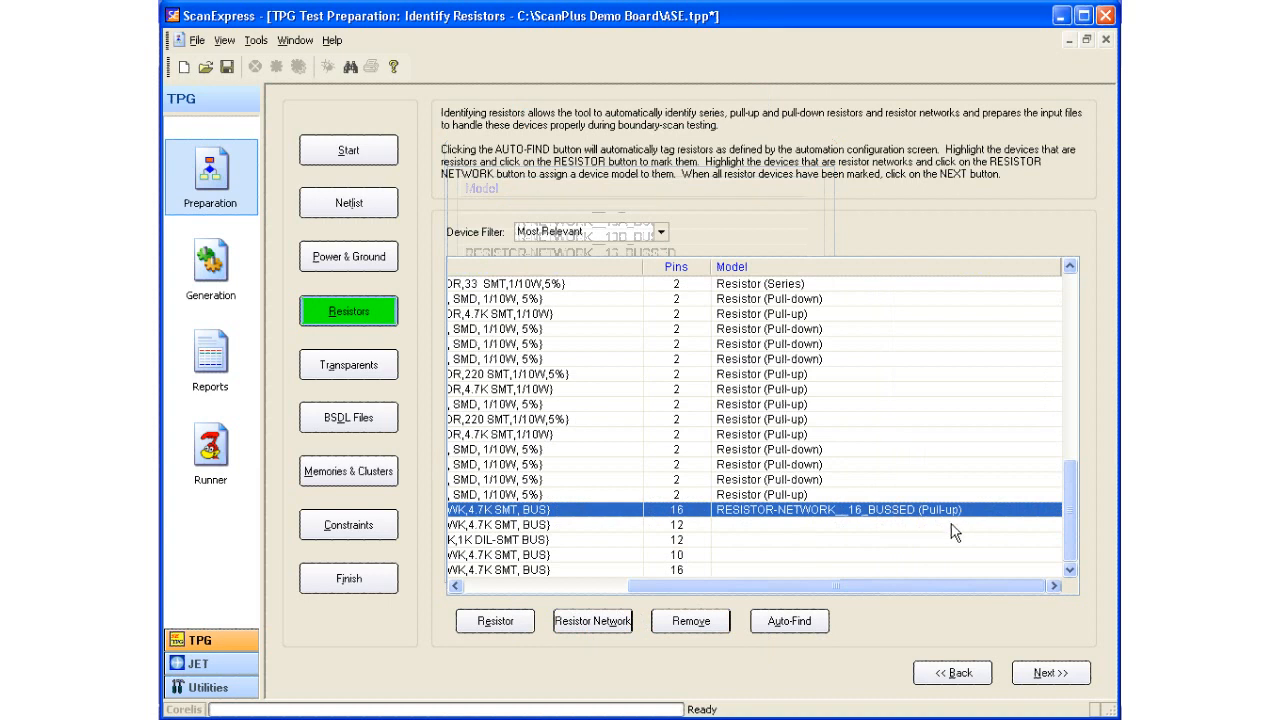
{"action": "left_click", "coordinate": [605, 585]}
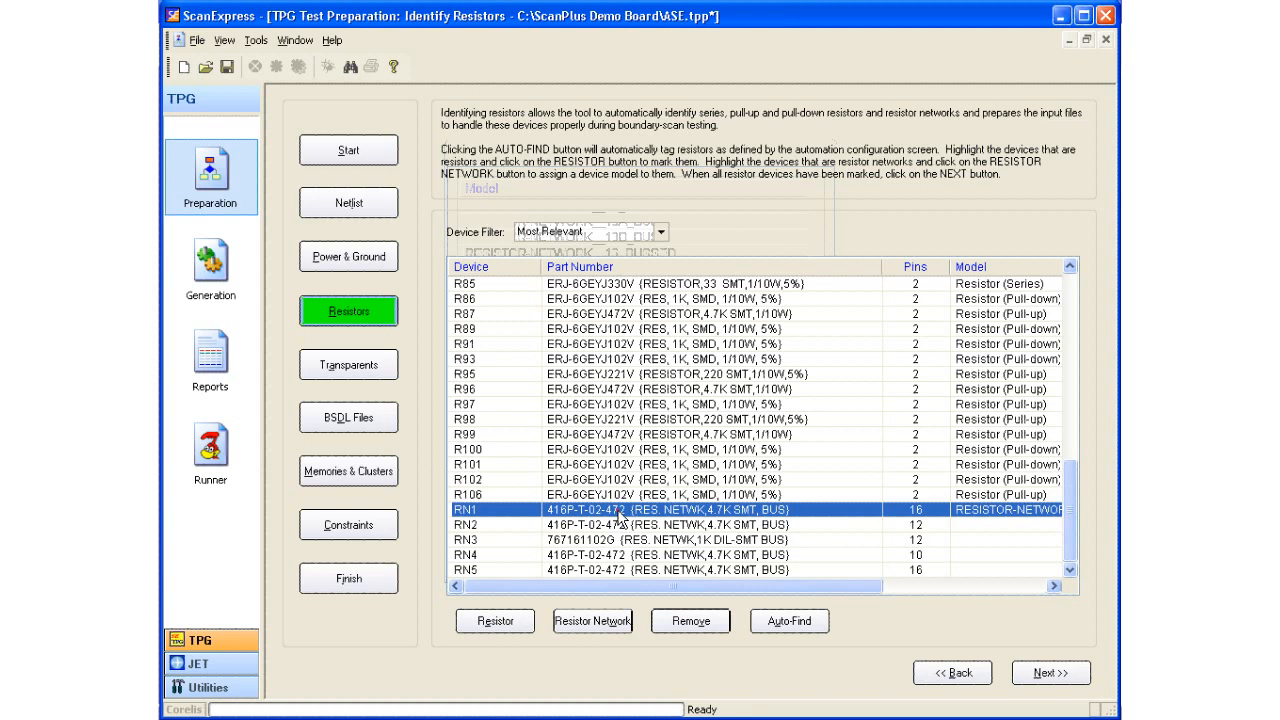
Apply the RESISTOR-NETWORK__16_BUSSED model to all 416P-T-02-472 resistor network parts and check their model entries.
{"action": "right_click", "coordinate": [619, 513]}
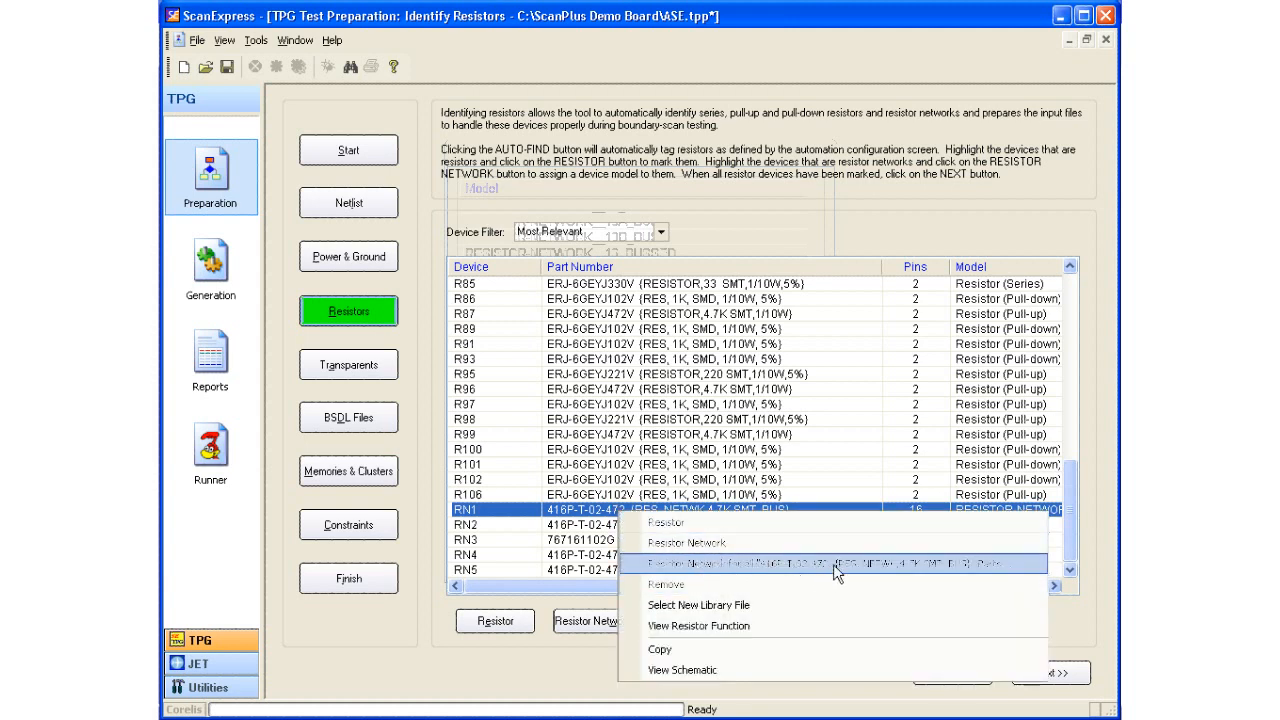
{"action": "left_click", "coordinate": [867, 563]}
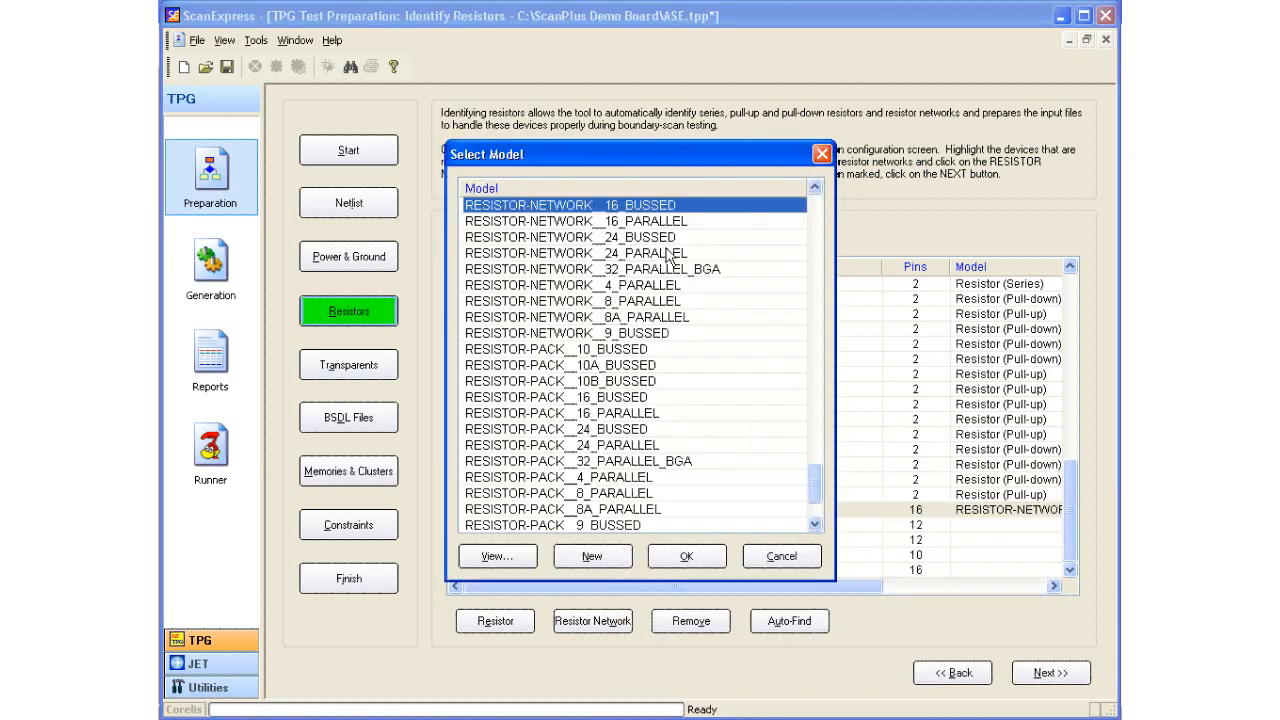
{"action": "left_click", "coordinate": [700, 563]}
{"action": "left_click", "coordinate": [938, 587]}
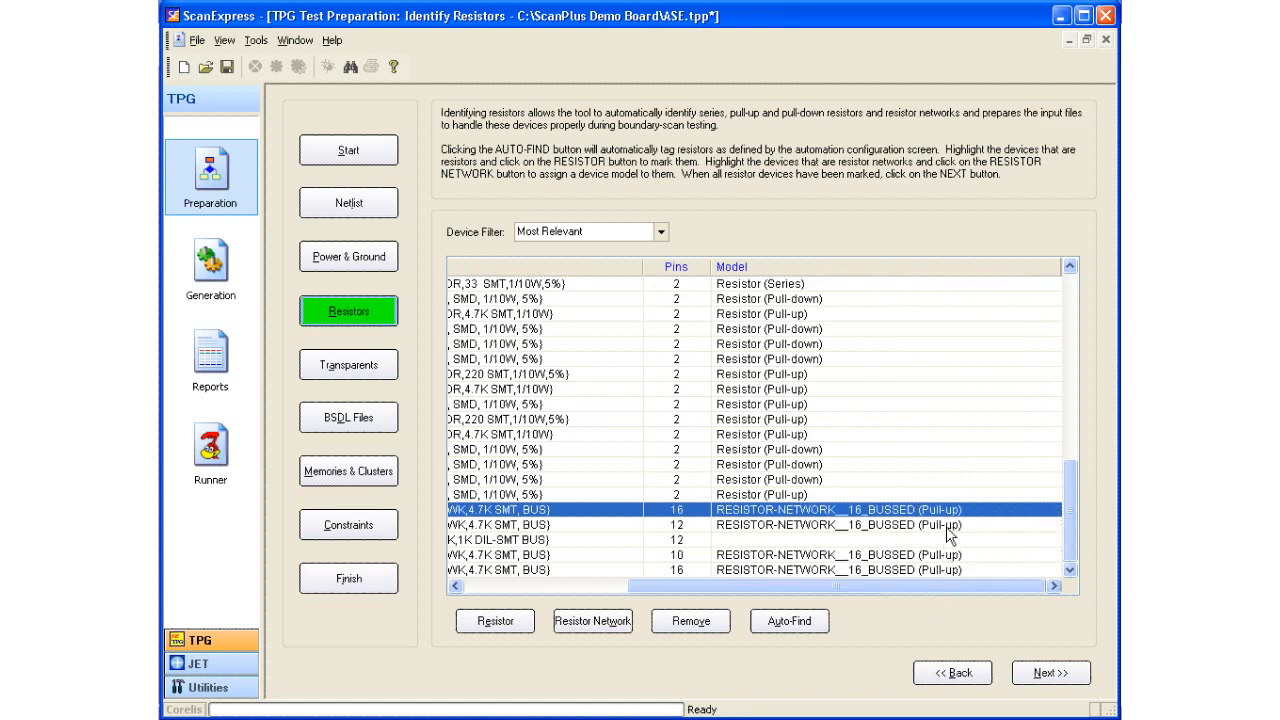
{"action": "left_click", "coordinate": [608, 586]}
View resistor network RN3 in the schematic PDF, examine all its pin connections, and return to ScanExpress.
{"action": "left_click", "coordinate": [678, 540]}
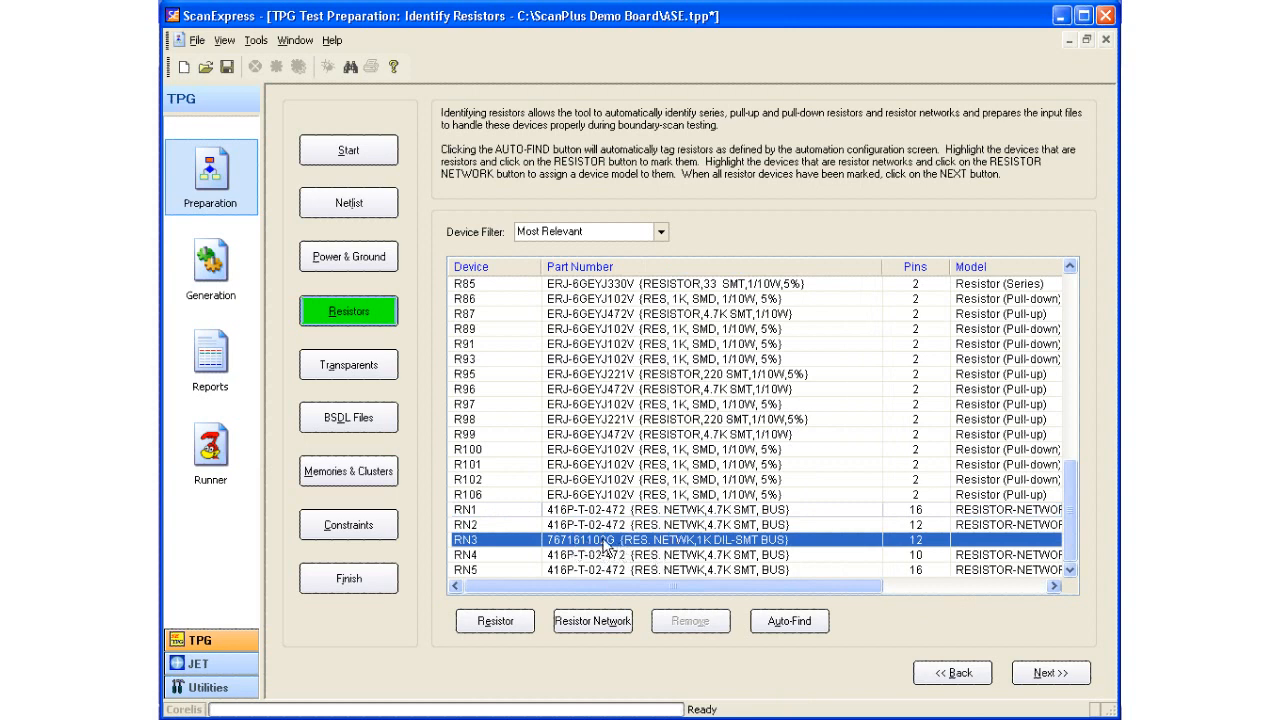
{"action": "right_click", "coordinate": [740, 548]}
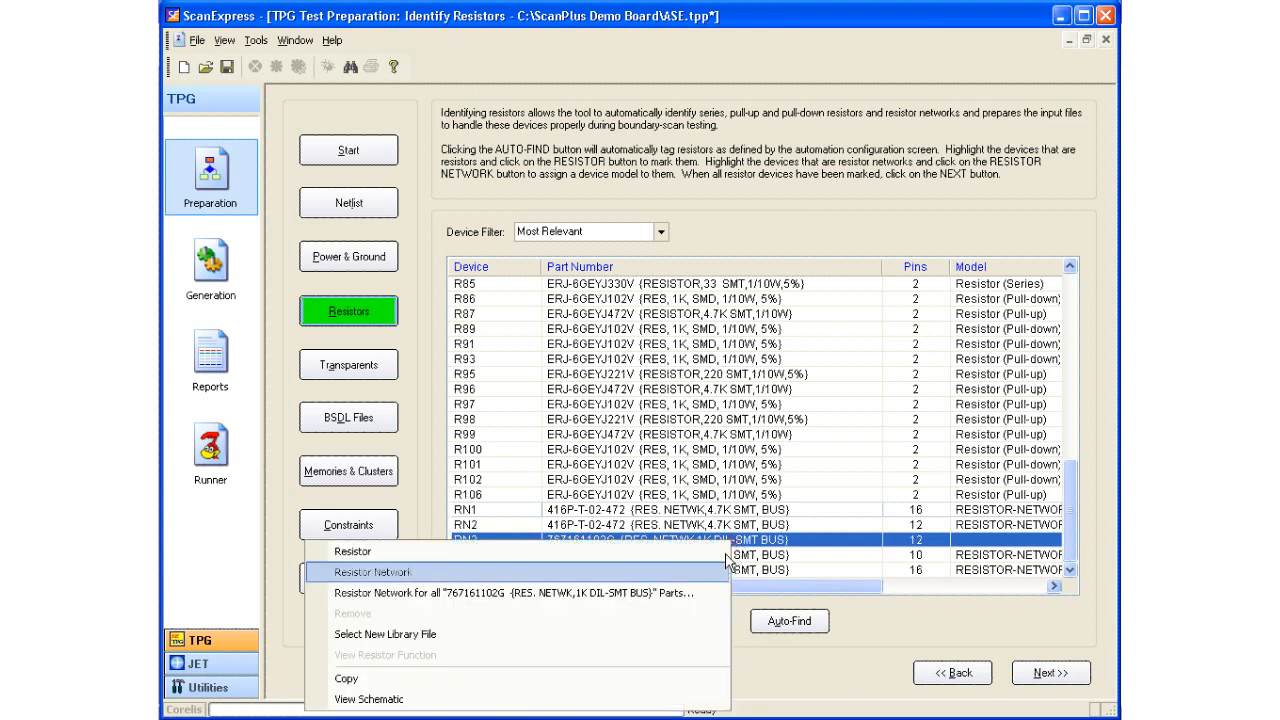
{"action": "left_click", "coordinate": [552, 700]}
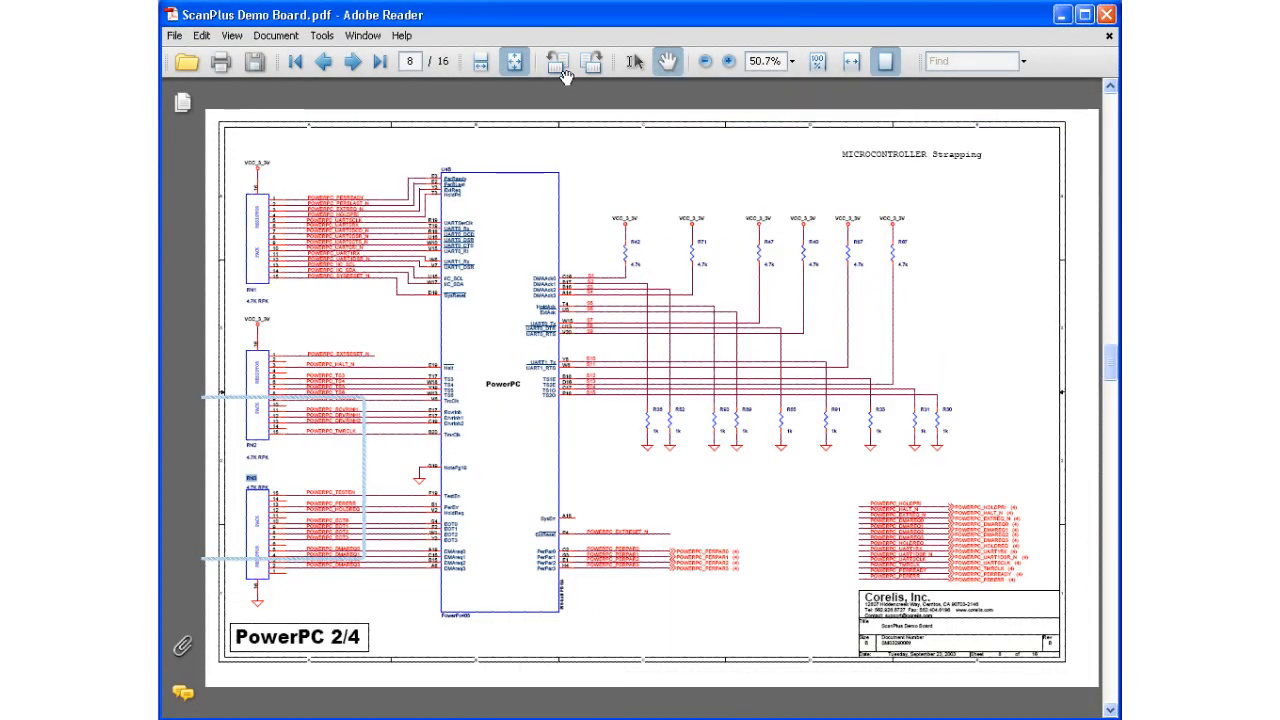
{"action": "left_click", "coordinate": [728, 62]}
{"action": "left_click", "coordinate": [728, 62]}
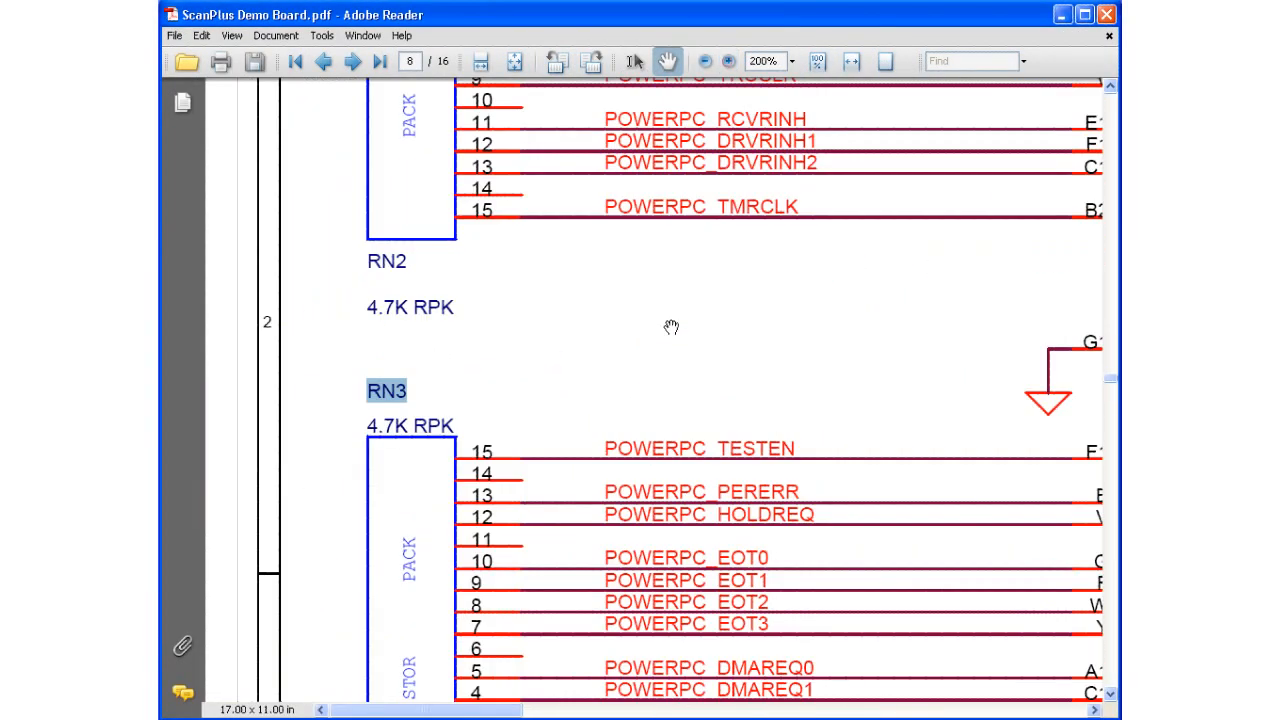
{"action": "left_click_drag", "start_coordinate": [537, 379], "coordinate": [571, 180]}
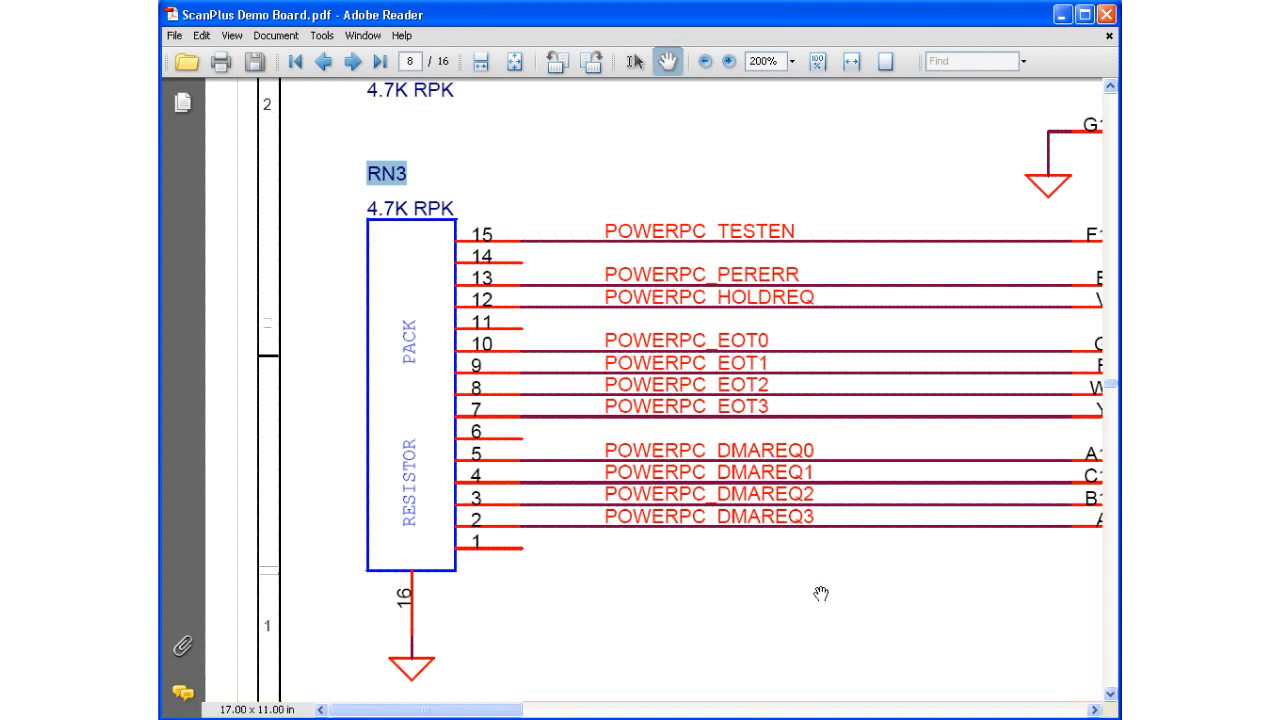
{"action": "key", "text": "alt+Tab"}
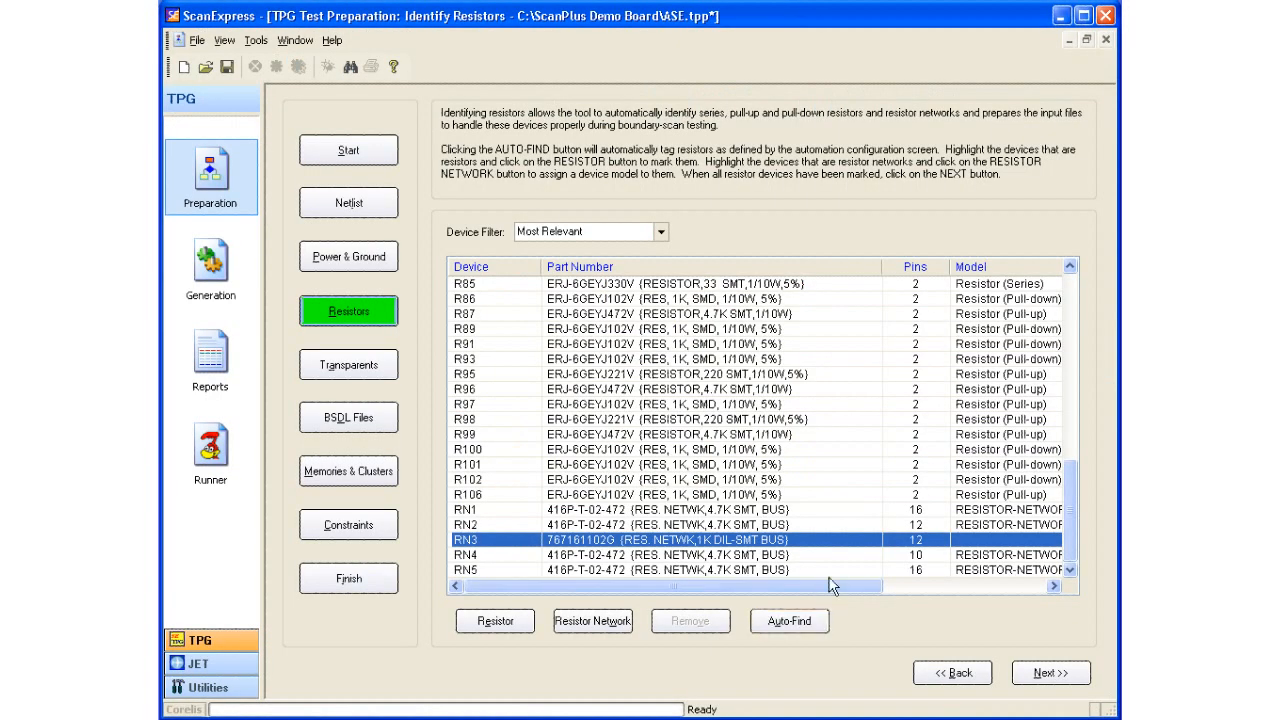
Assign the RESISTOR-NETWORK__16_BUSSED model to RN3, check its model entry, and proceed to transparent component identification.
{"action": "left_click", "coordinate": [592, 621]}
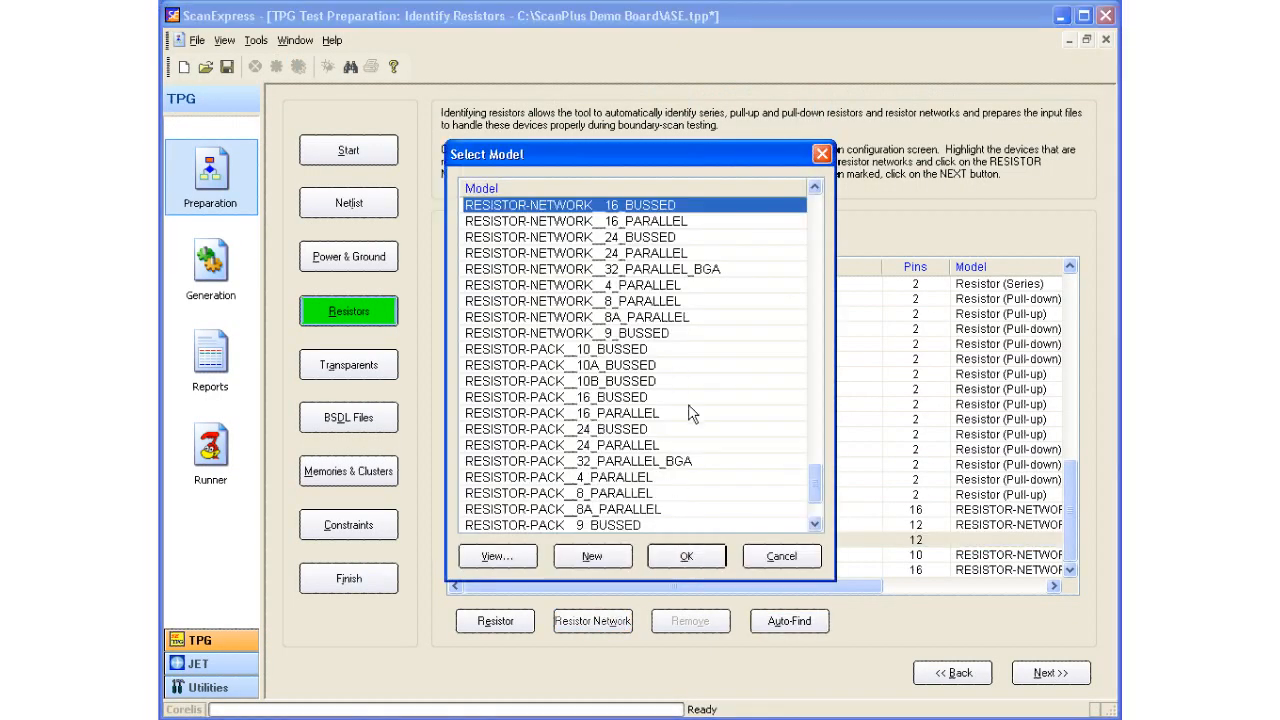
{"action": "left_click", "coordinate": [687, 557]}
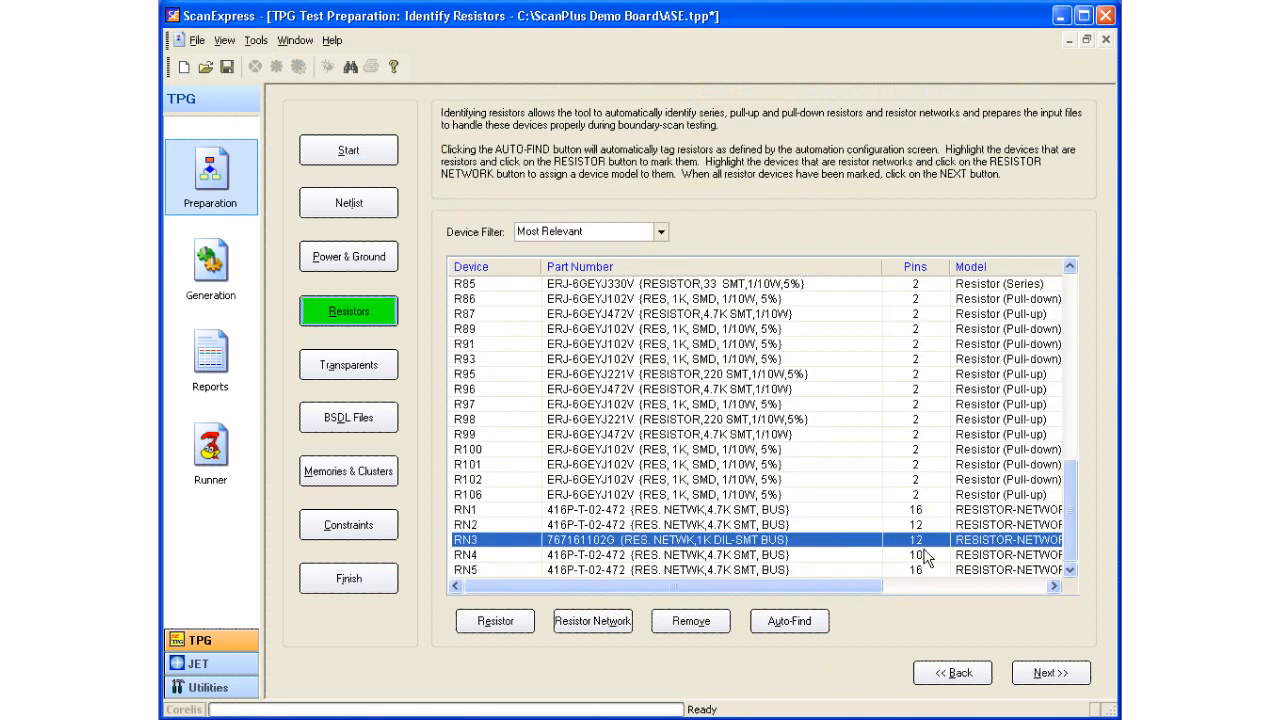
{"action": "left_click", "coordinate": [968, 588]}
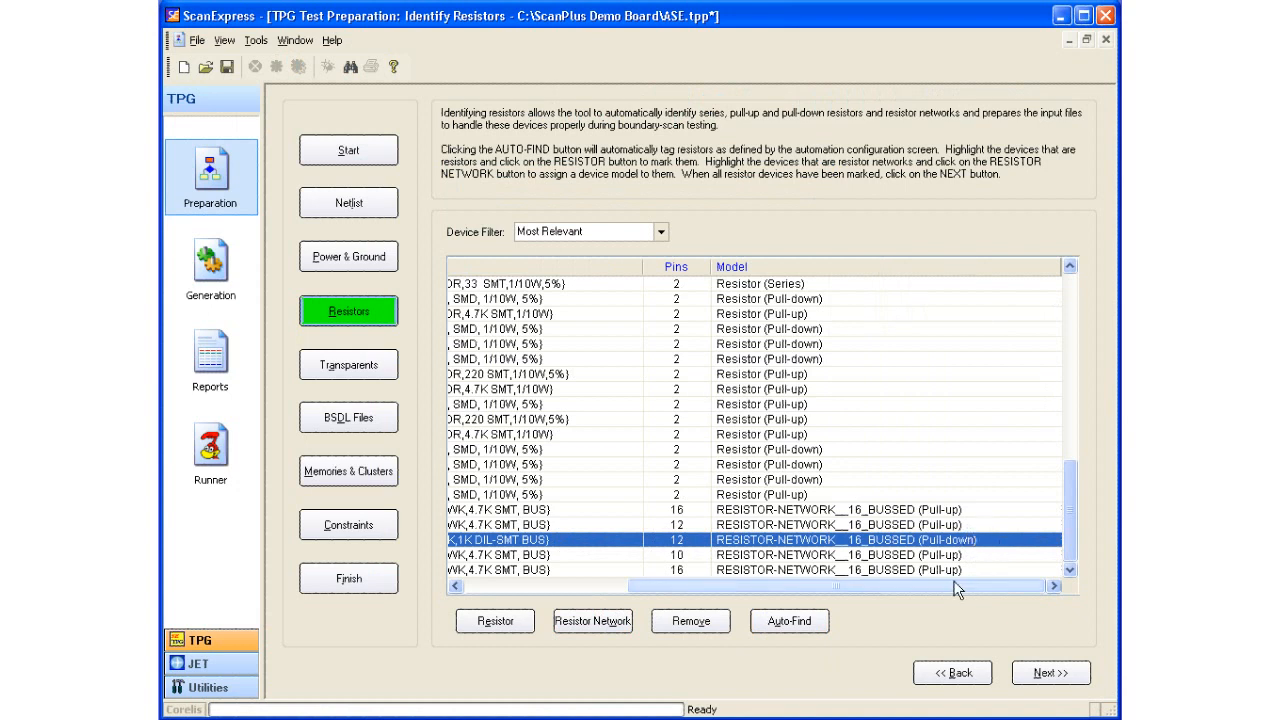
{"action": "left_click", "coordinate": [1076, 678]}
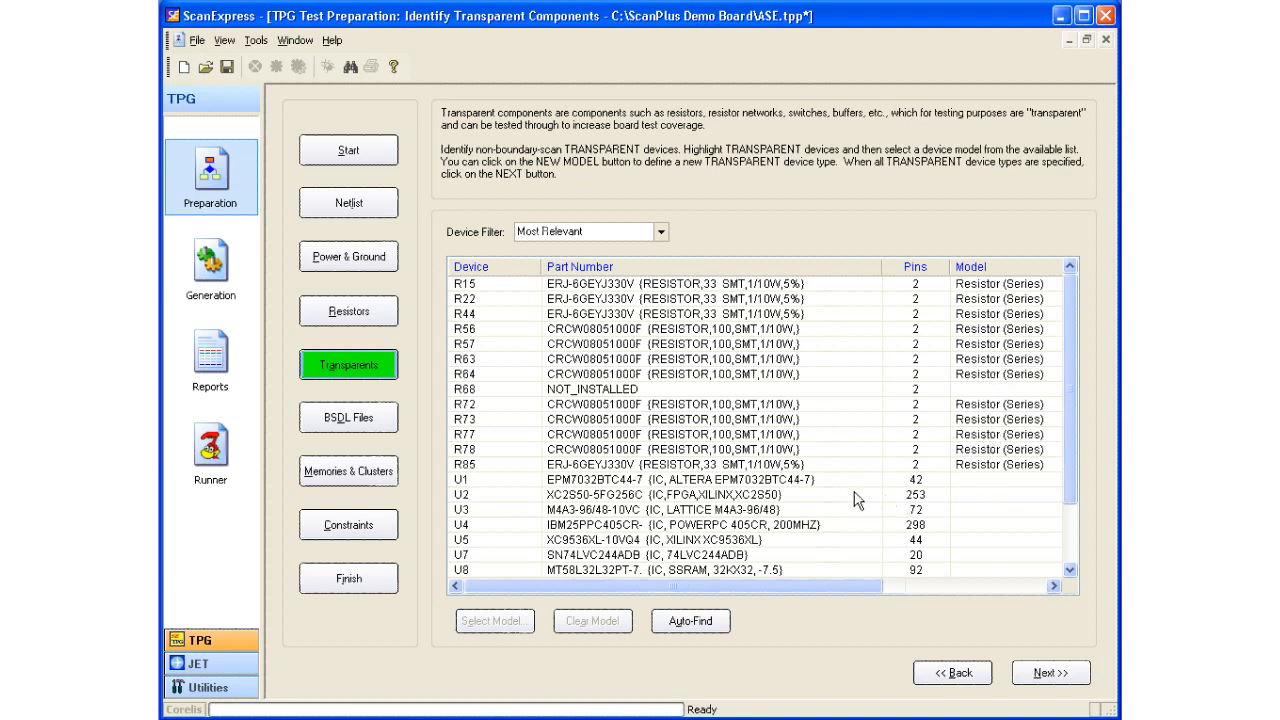
View buffer U7 (SN74LVC244ADB) in the schematic PDF, examine its inputs, outputs and enable pins, and return to ScanExpress.
{"action": "scroll", "coordinate": [860, 505], "scroll_direction": "down", "scroll_amount": 2}
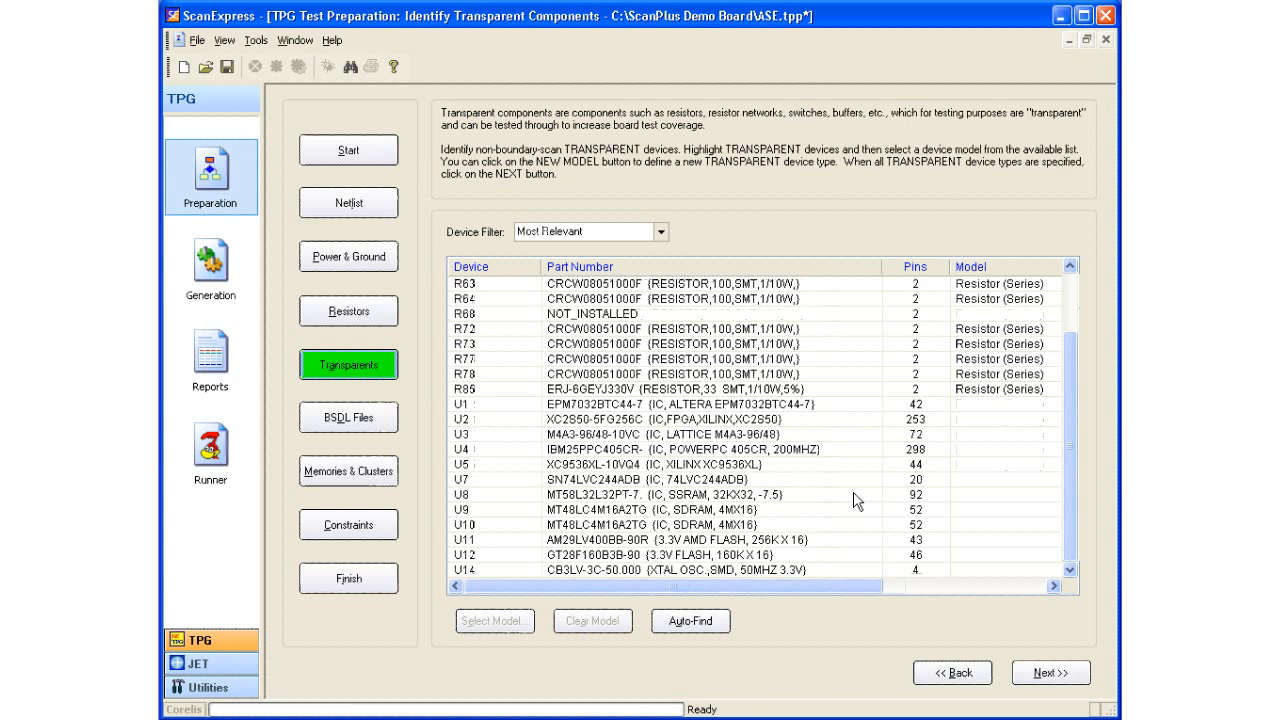
{"action": "left_click", "coordinate": [630, 481]}
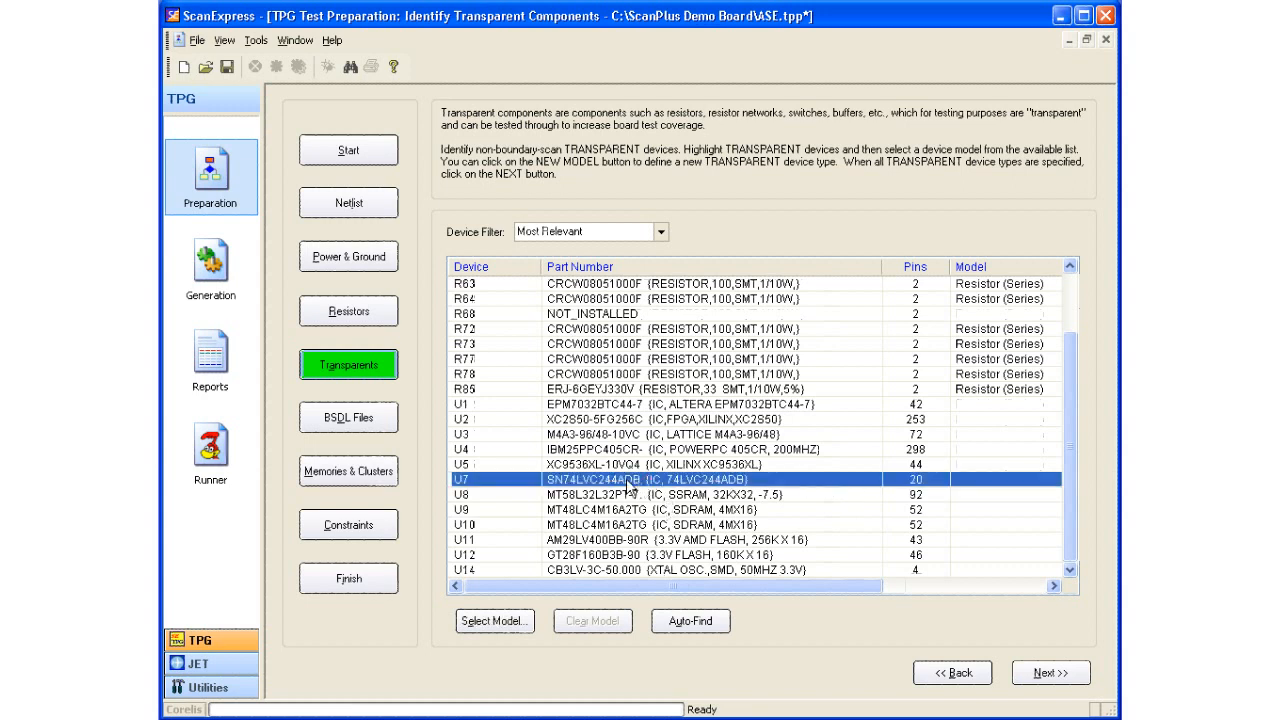
{"action": "right_click", "coordinate": [630, 484]}
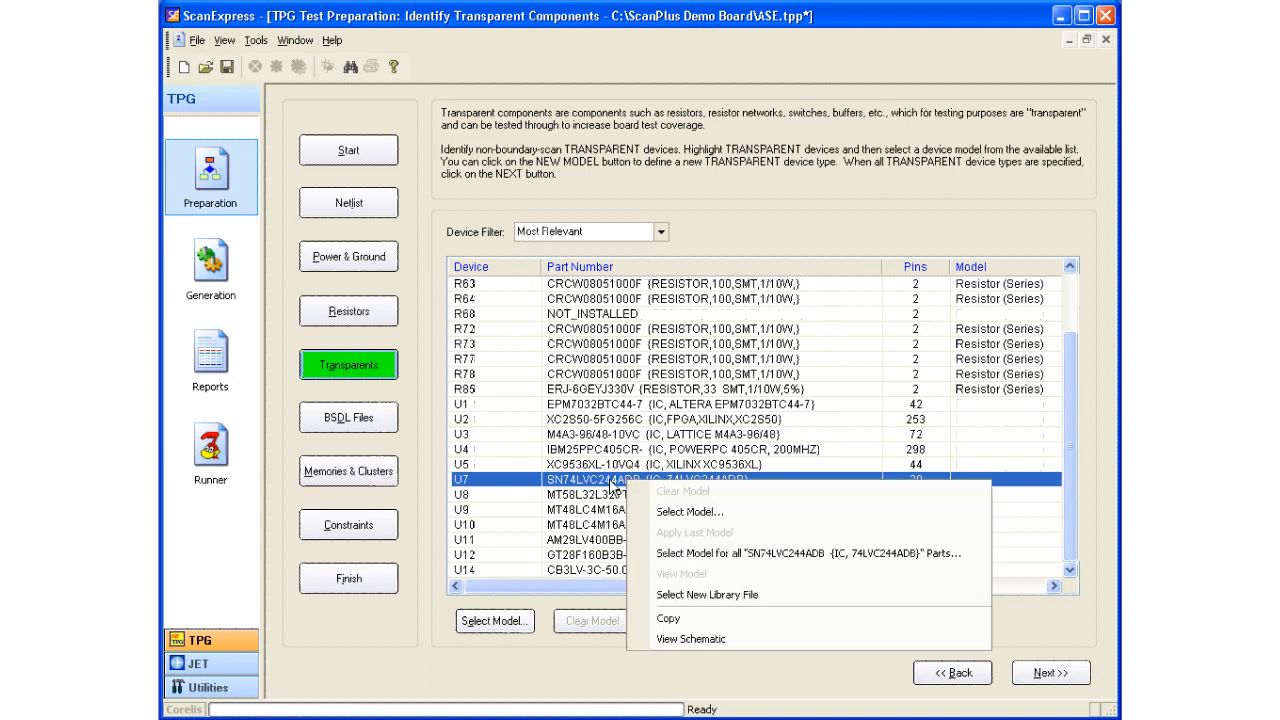
{"action": "left_click", "coordinate": [608, 479]}
{"action": "right_click", "coordinate": [608, 479]}
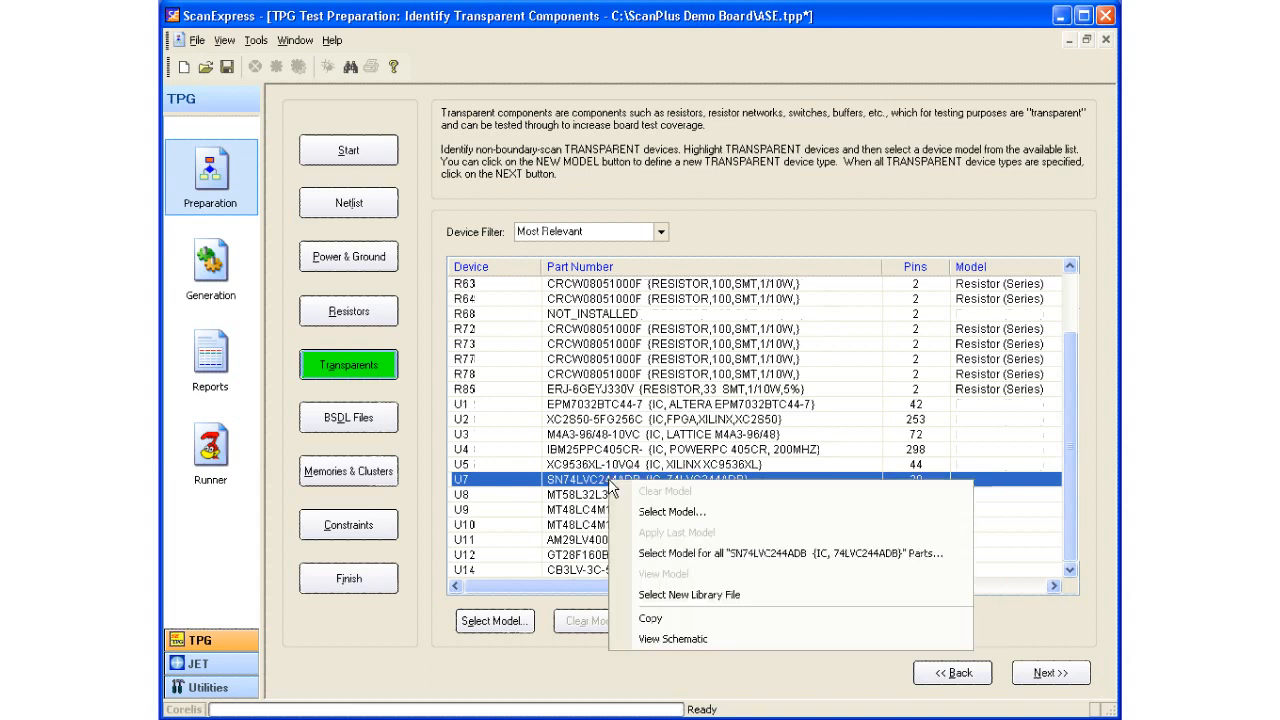
{"action": "left_click", "coordinate": [706, 635]}
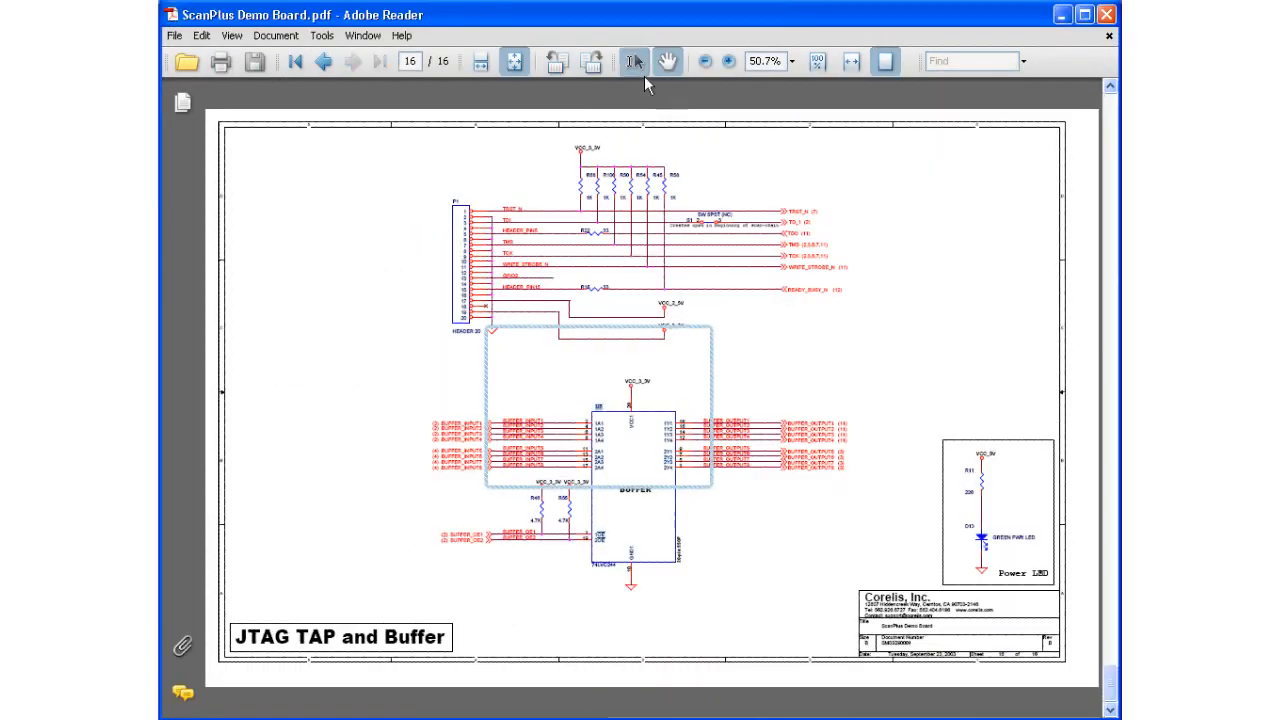
{"action": "left_click", "coordinate": [728, 61]}
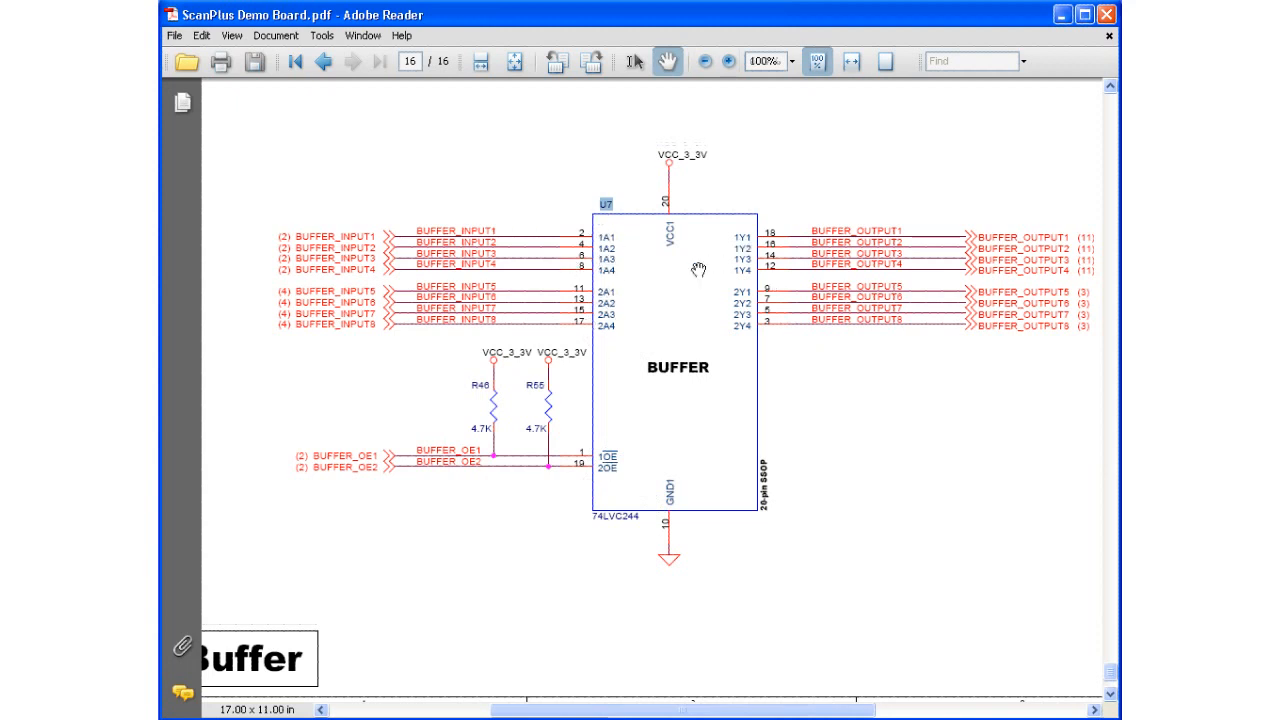
{"action": "left_click", "coordinate": [1061, 14]}
Assign the BUFFER__244 model to buffer U7, viewing its input/output pin pairs and fixed pins before accepting.
{"action": "left_click", "coordinate": [441, 631]}
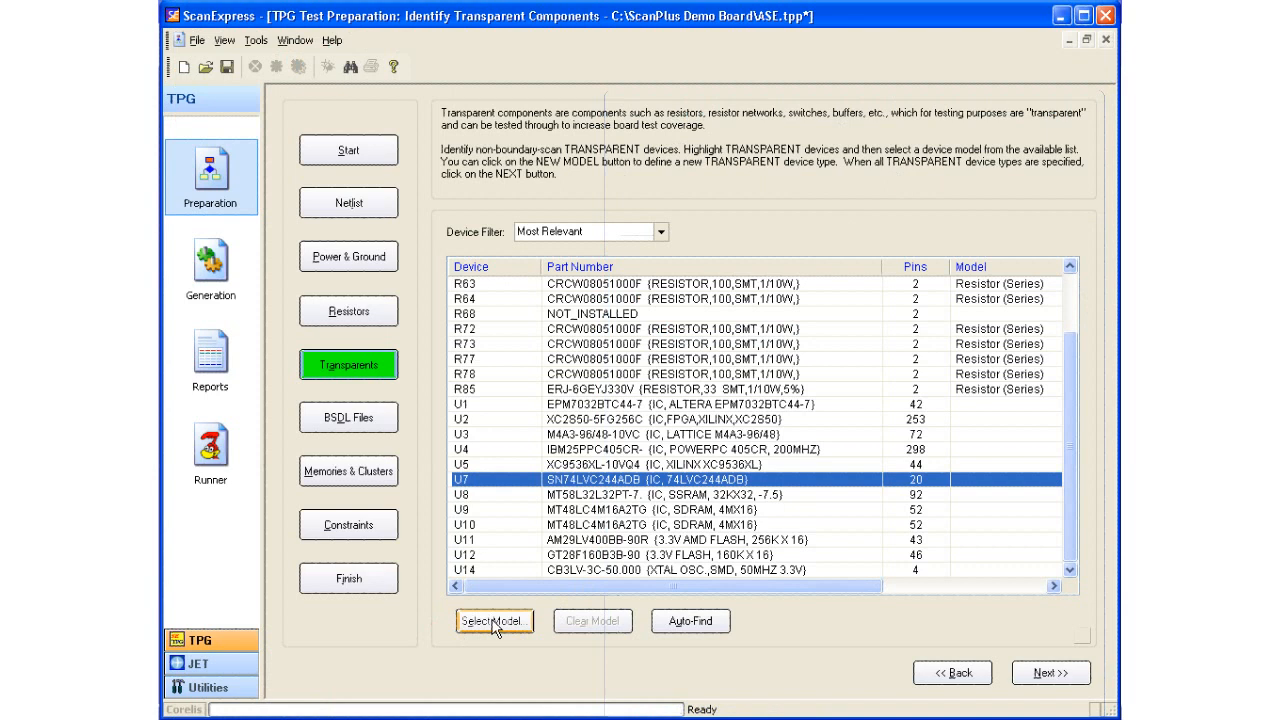
{"action": "left_click", "coordinate": [495, 621]}
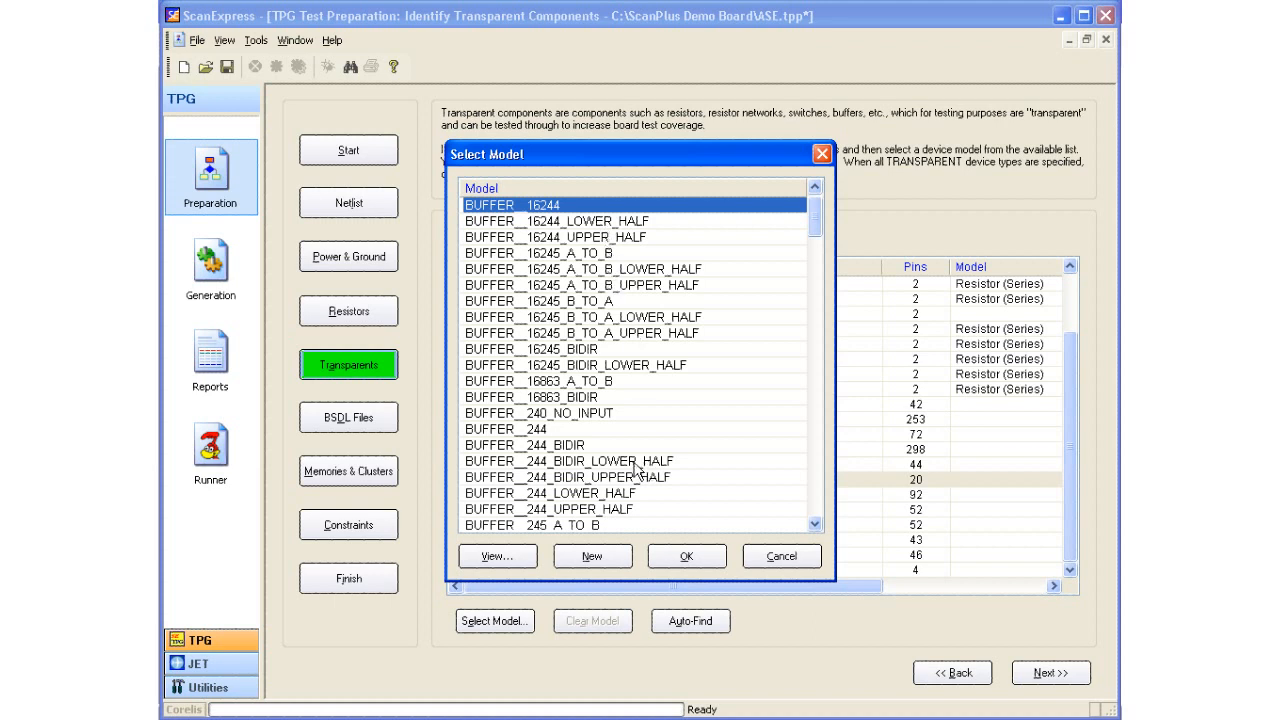
{"action": "left_click", "coordinate": [580, 431]}
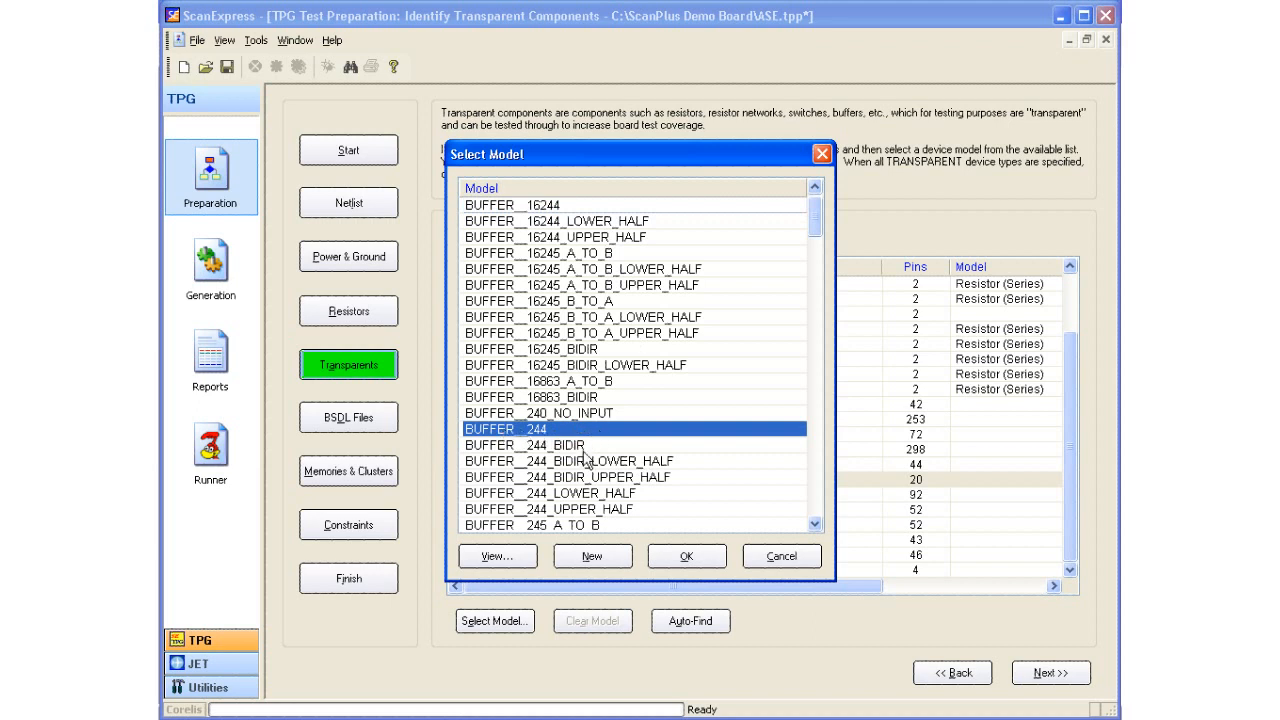
{"action": "scroll", "coordinate": [584, 482], "scroll_direction": "down", "scroll_amount": 1}
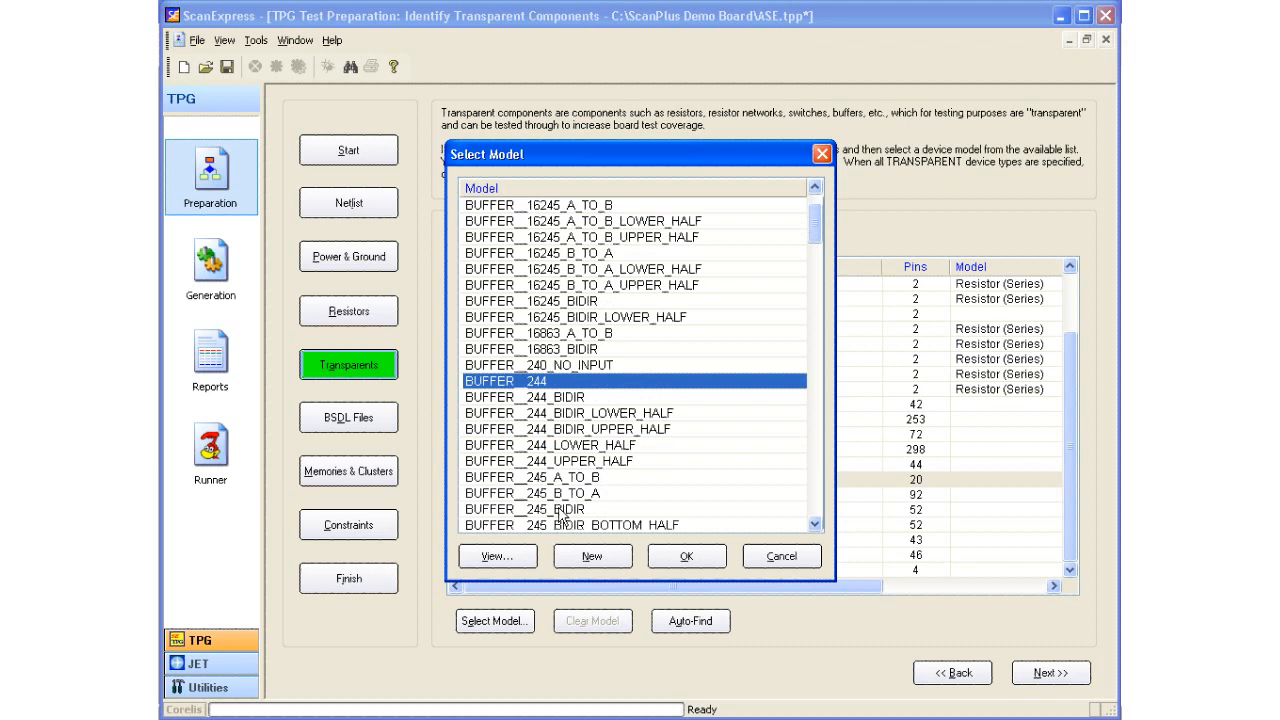
{"action": "left_click", "coordinate": [497, 557]}
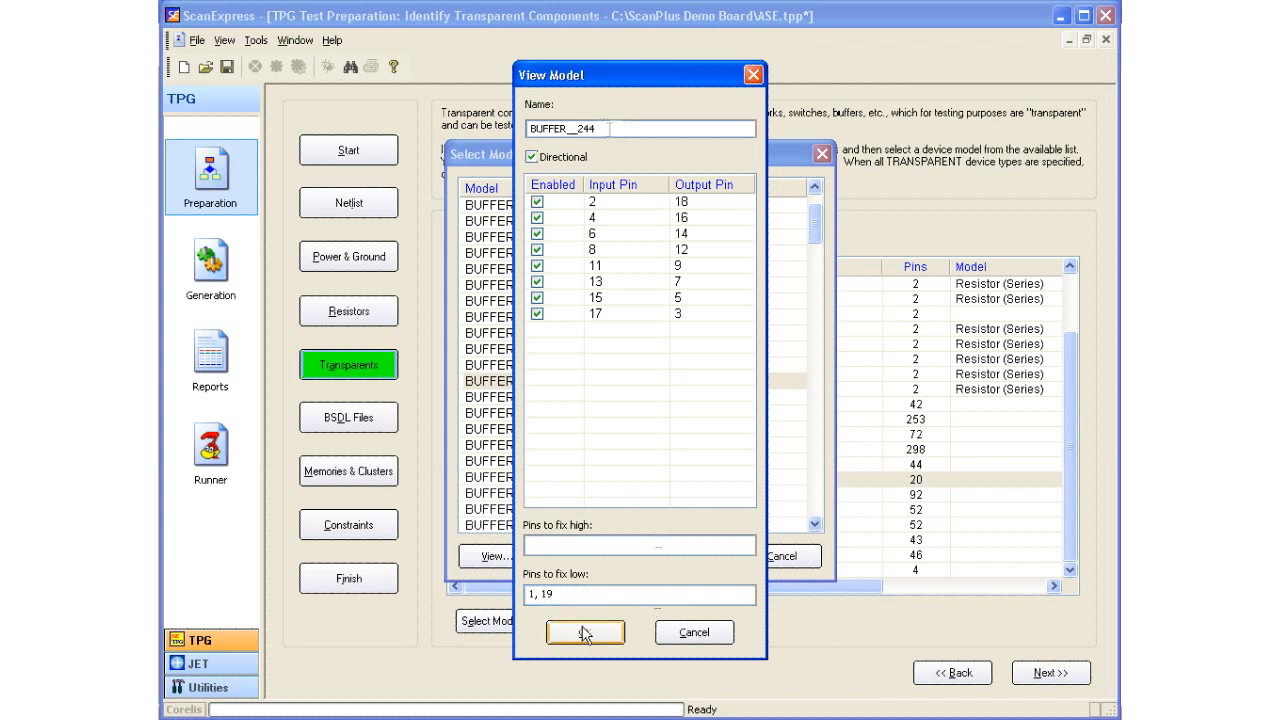
{"action": "left_click", "coordinate": [585, 633]}
{"action": "left_click", "coordinate": [686, 557]}
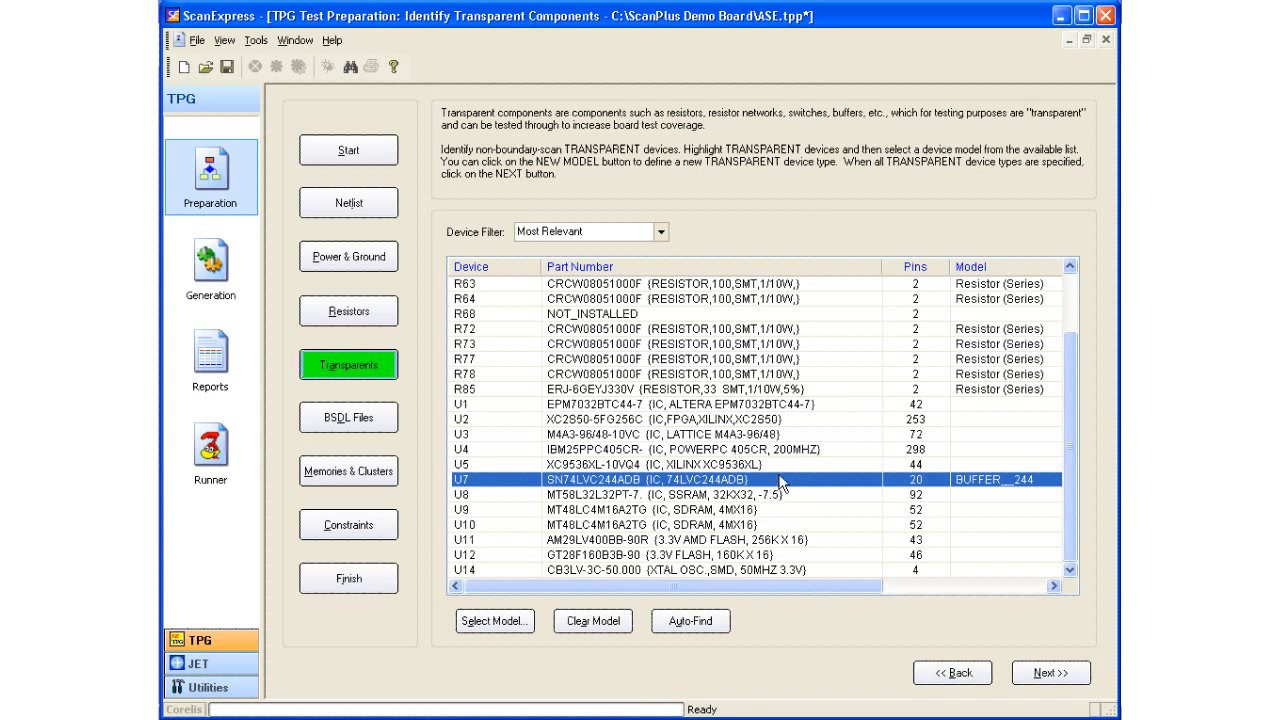
Proceed to BSDL file selection, start adding files, widen the part number column, and match U3_m4a96t.bsd to device U3.
{"action": "left_click", "coordinate": [1063, 677]}
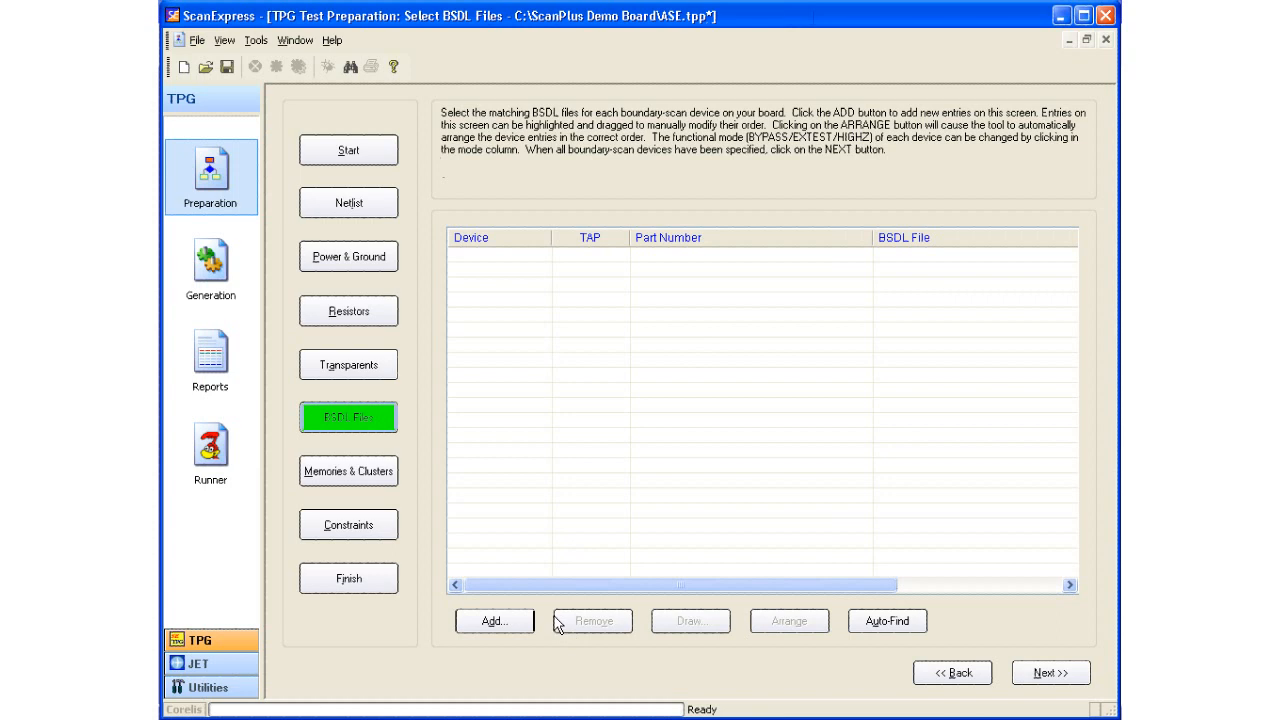
{"action": "left_click", "coordinate": [490, 623]}
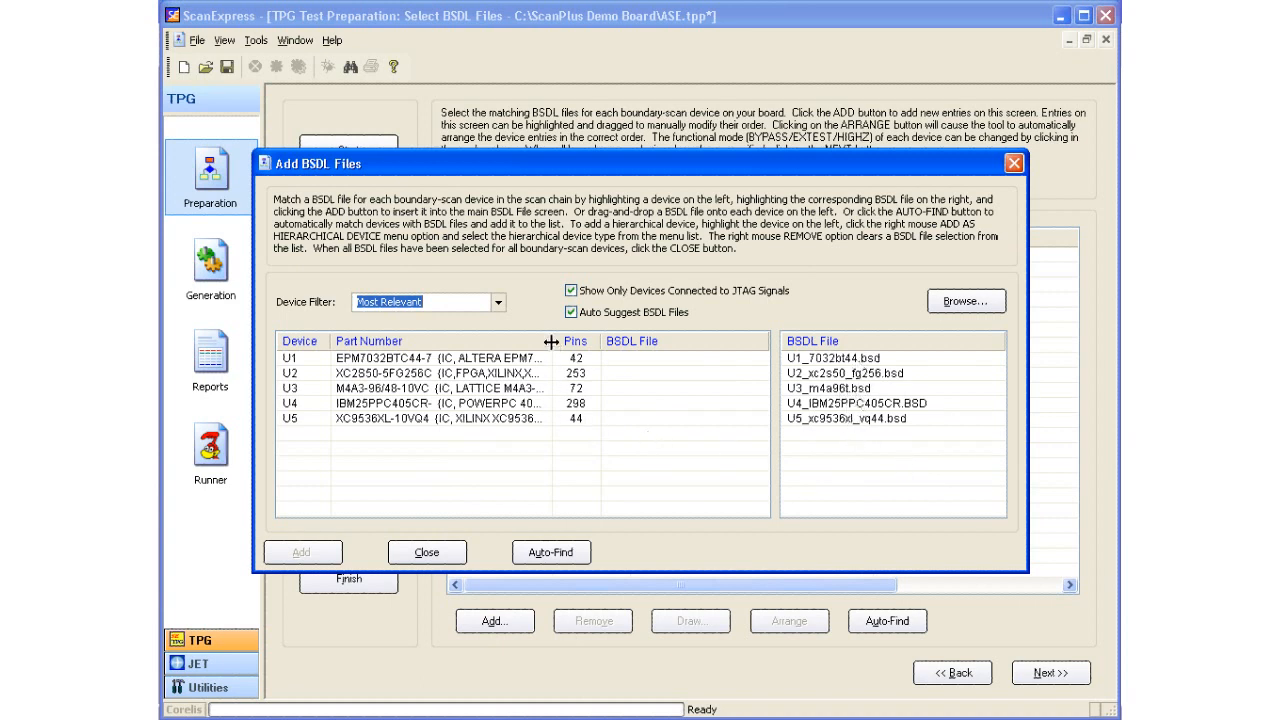
{"action": "left_click_drag", "start_coordinate": [551, 342], "coordinate": [614, 343]}
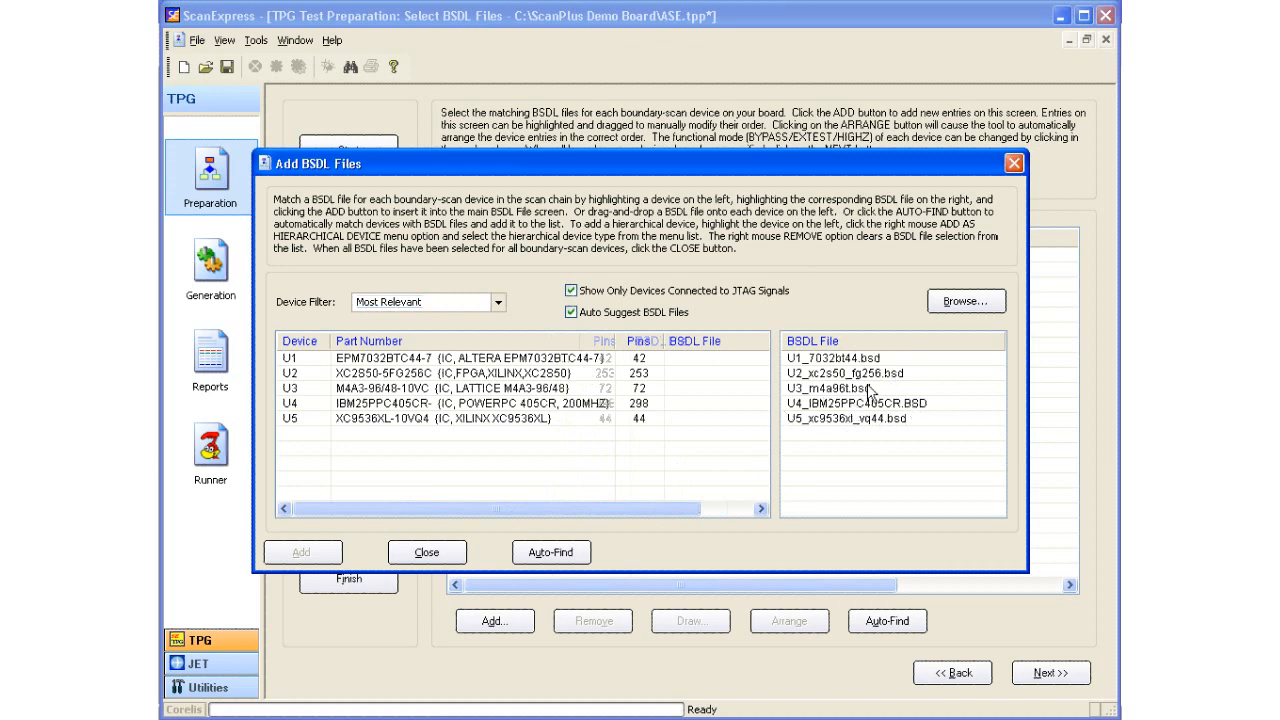
{"action": "left_click_drag", "start_coordinate": [845, 390], "coordinate": [705, 390]}
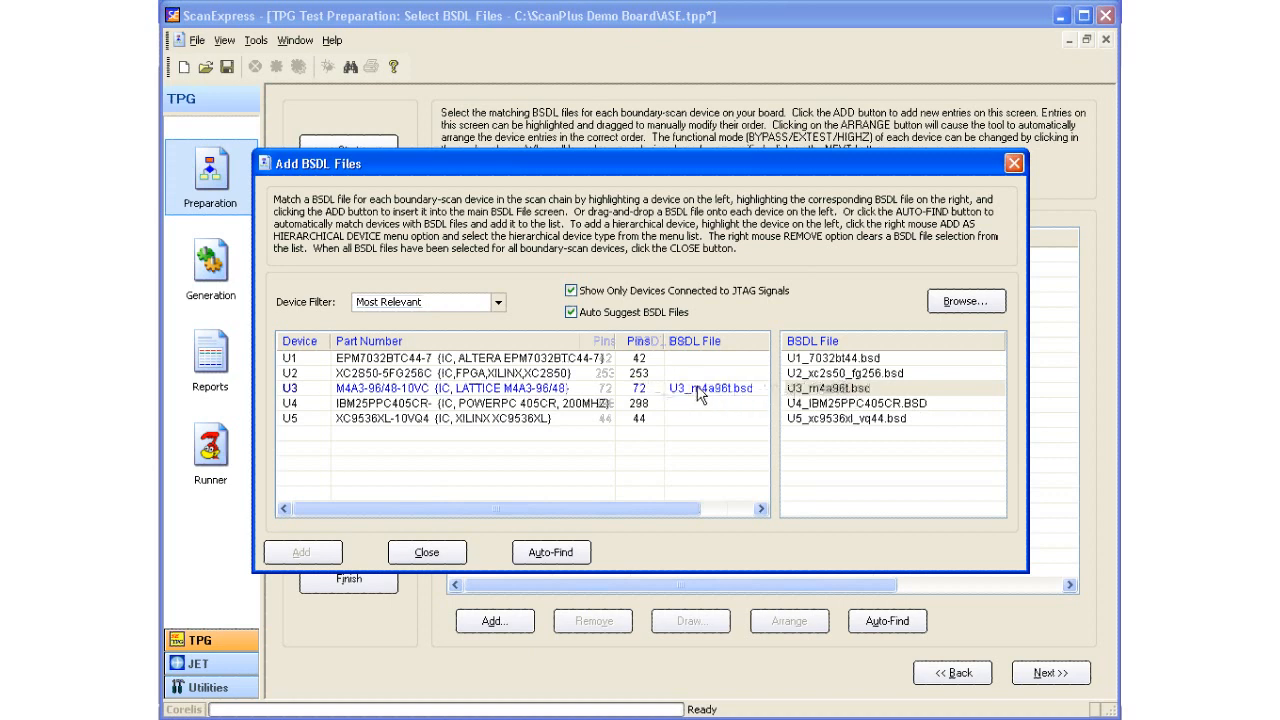
Automatically match BSDL files to the remaining devices U1, U2, U4 and U5, and finish adding files.
{"action": "left_click", "coordinate": [550, 553]}
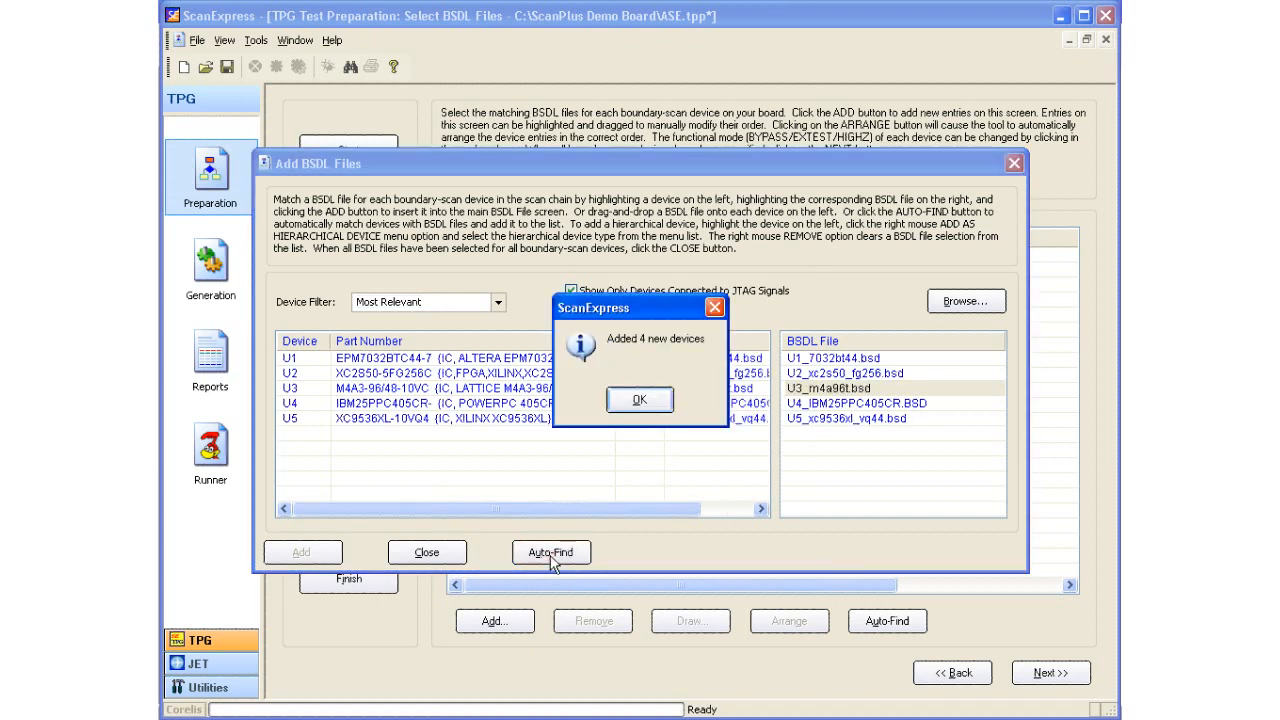
{"action": "left_click", "coordinate": [650, 408]}
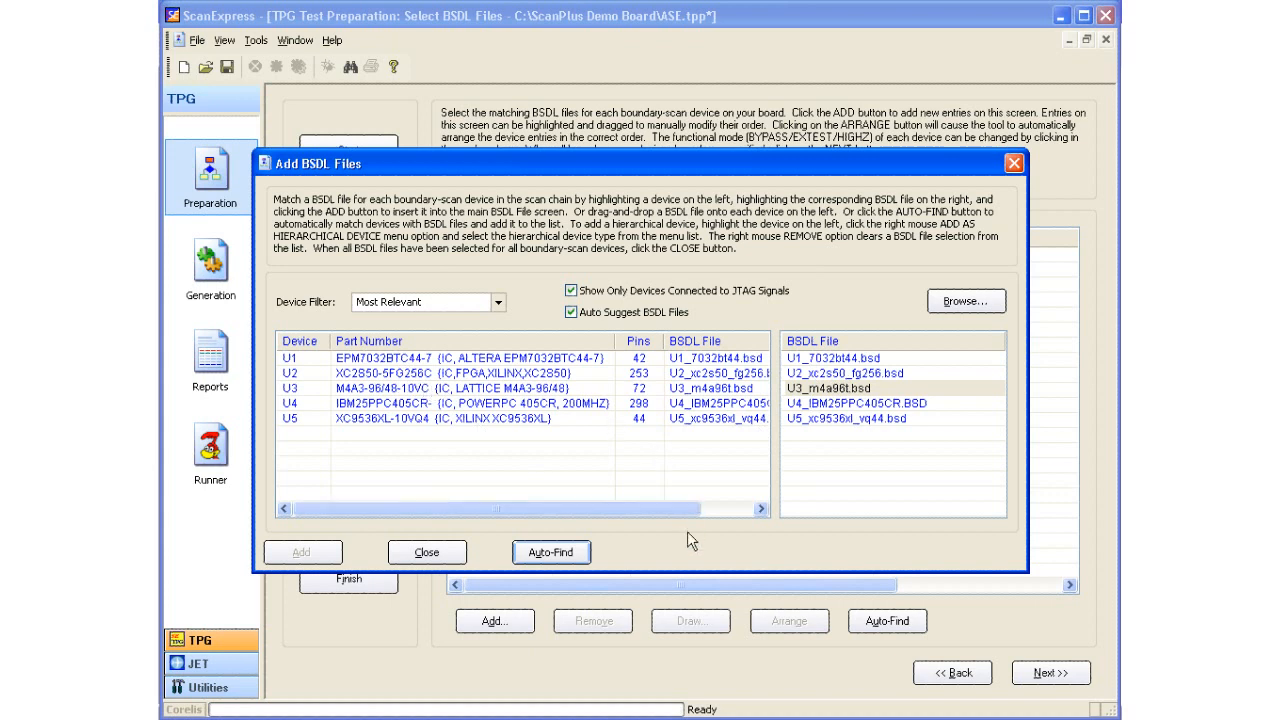
{"action": "left_click", "coordinate": [427, 553]}
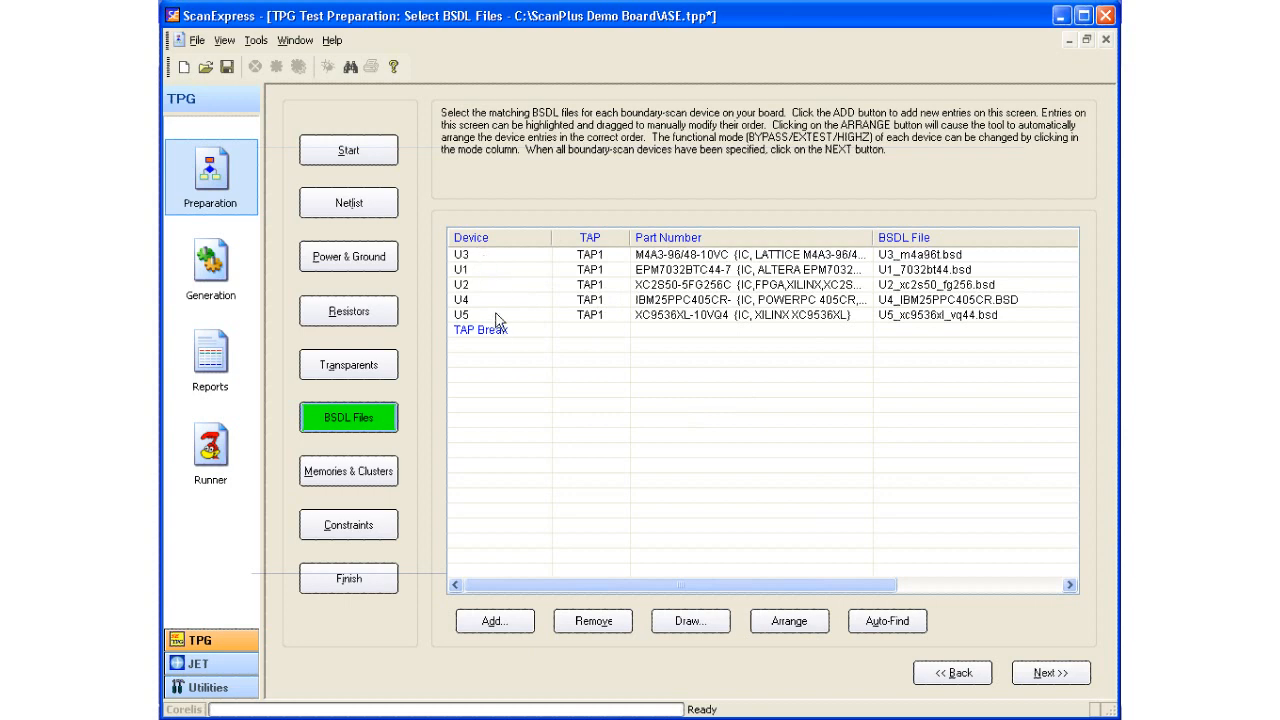
Manually reorder the BSDL entries to U1, U5, U2, a TAP break, U3 and U4.
{"action": "left_click_drag", "start_coordinate": [668, 318], "coordinate": [685, 298]}
{"action": "left_click", "coordinate": [681, 332]}
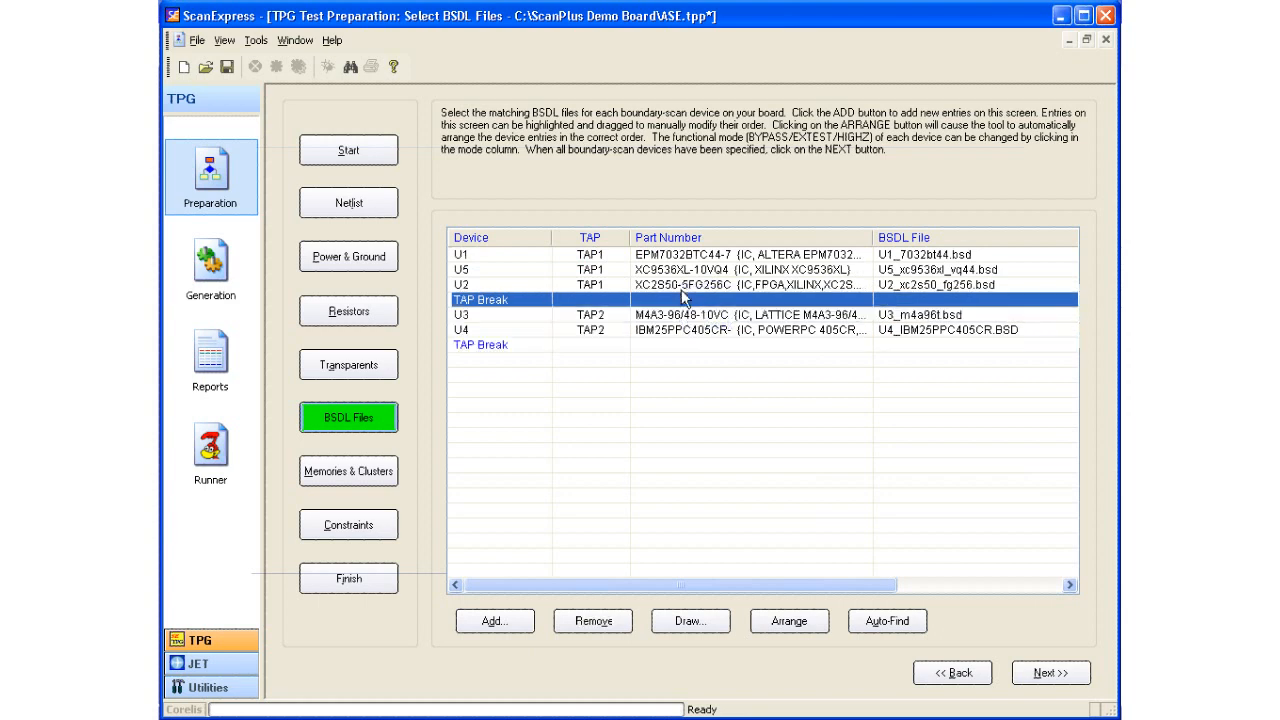
{"action": "left_click", "coordinate": [661, 402]}
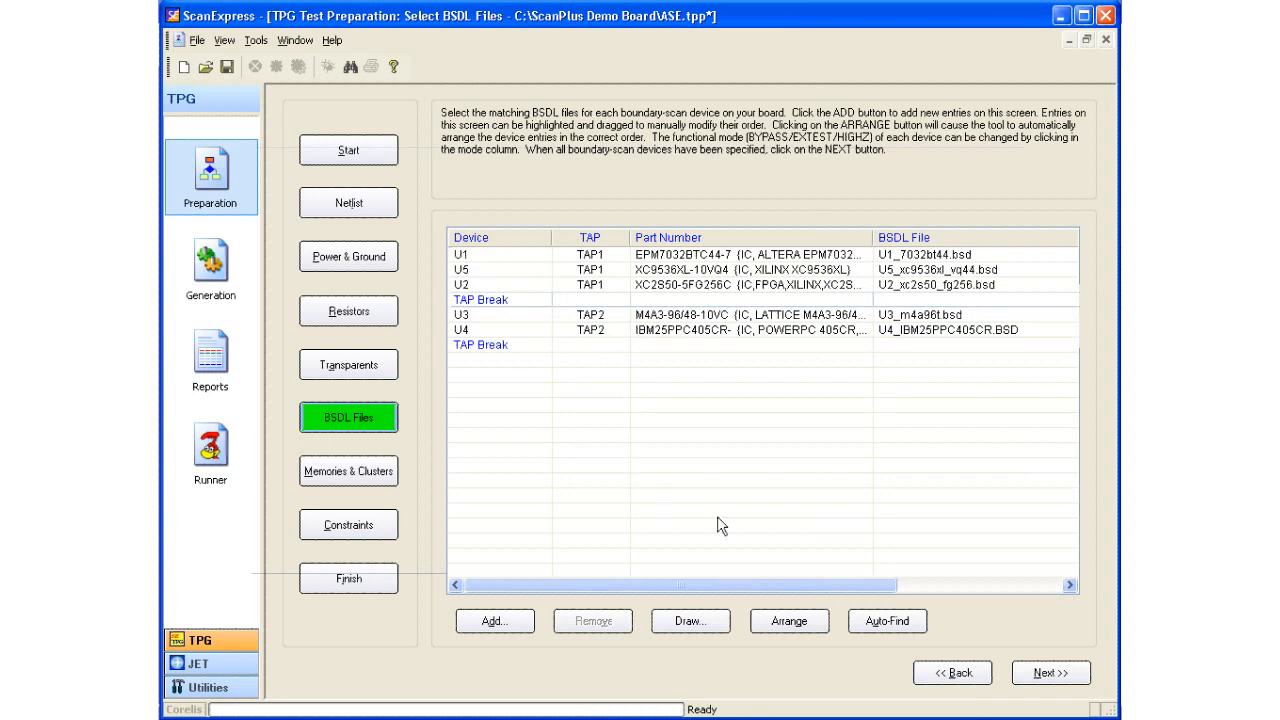
Arrange the scan chain devices automatically in the correct order and dismiss the status report.
{"action": "left_click", "coordinate": [803, 626]}
{"action": "left_click", "coordinate": [797, 621]}
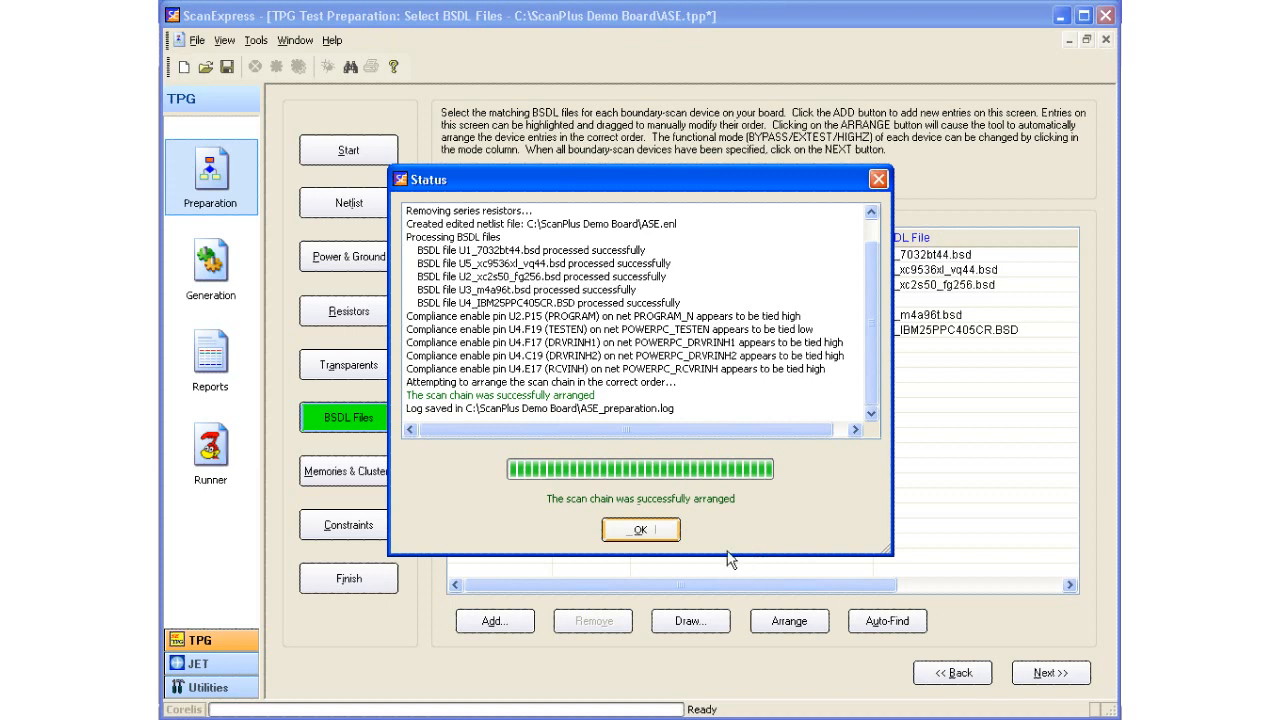
{"action": "left_click", "coordinate": [640, 530]}
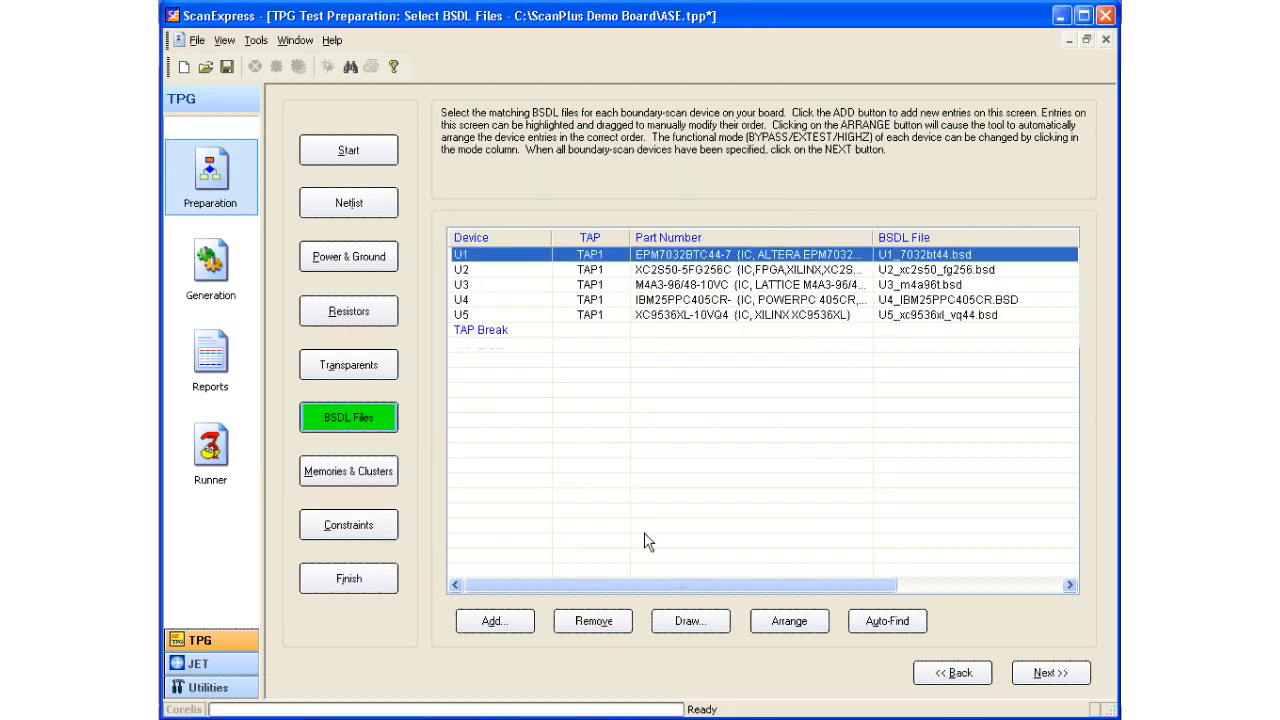
{"action": "left_click", "coordinate": [638, 490]}
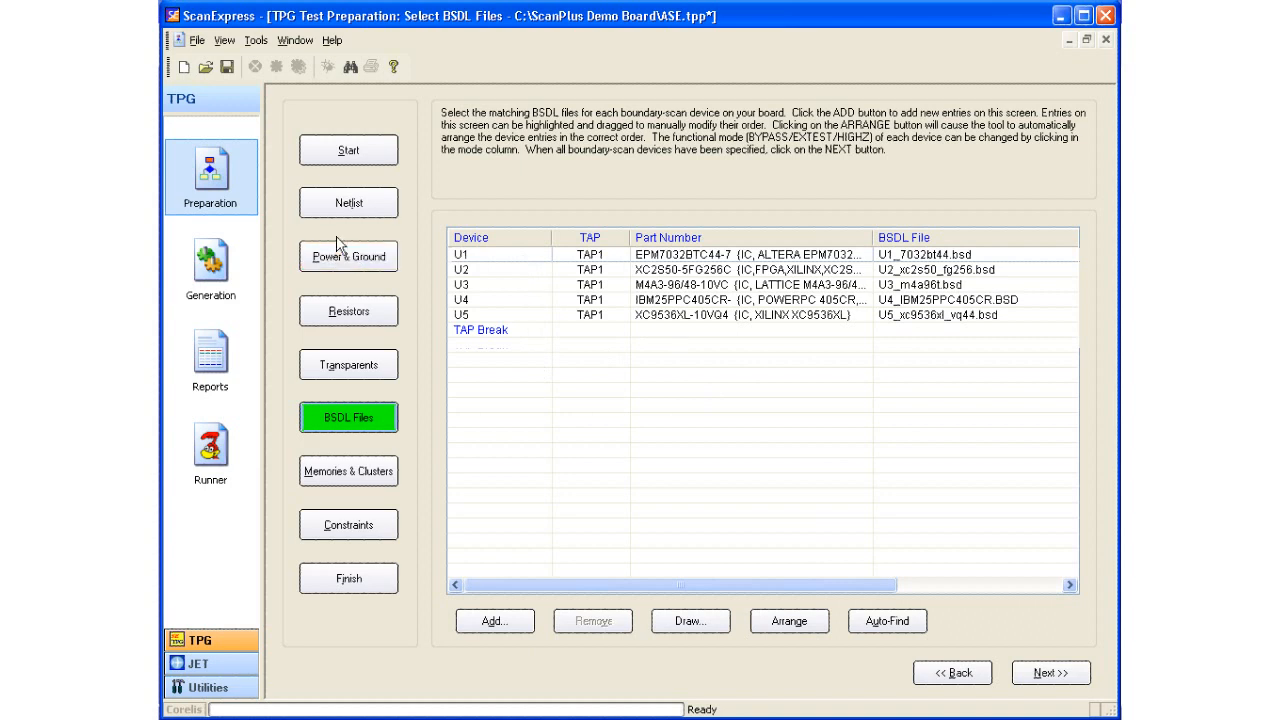
Compare the scan chain order with the block diagram on page 1 of the schematic PDF, and return to ScanExpress's BSDL file list.
{"action": "left_click", "coordinate": [347, 201]}
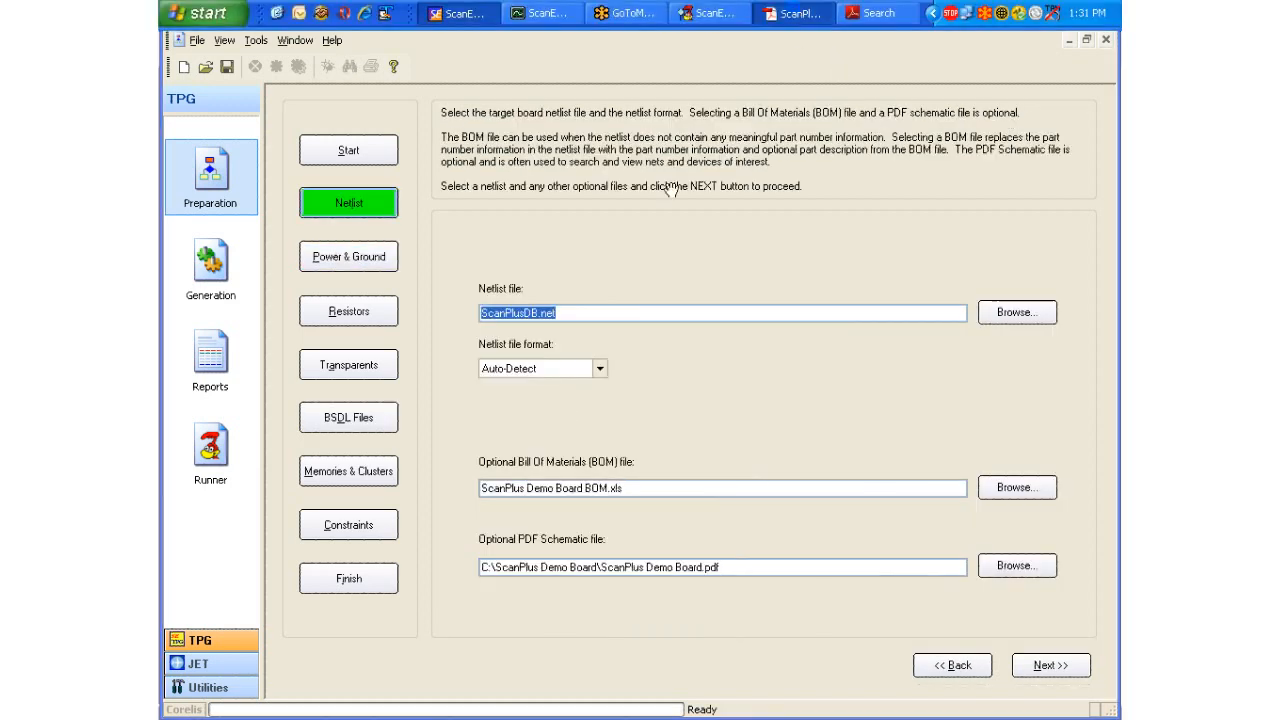
{"action": "left_click", "coordinate": [797, 12]}
{"action": "left_click", "coordinate": [410, 61]}
{"action": "type", "text": "1"}
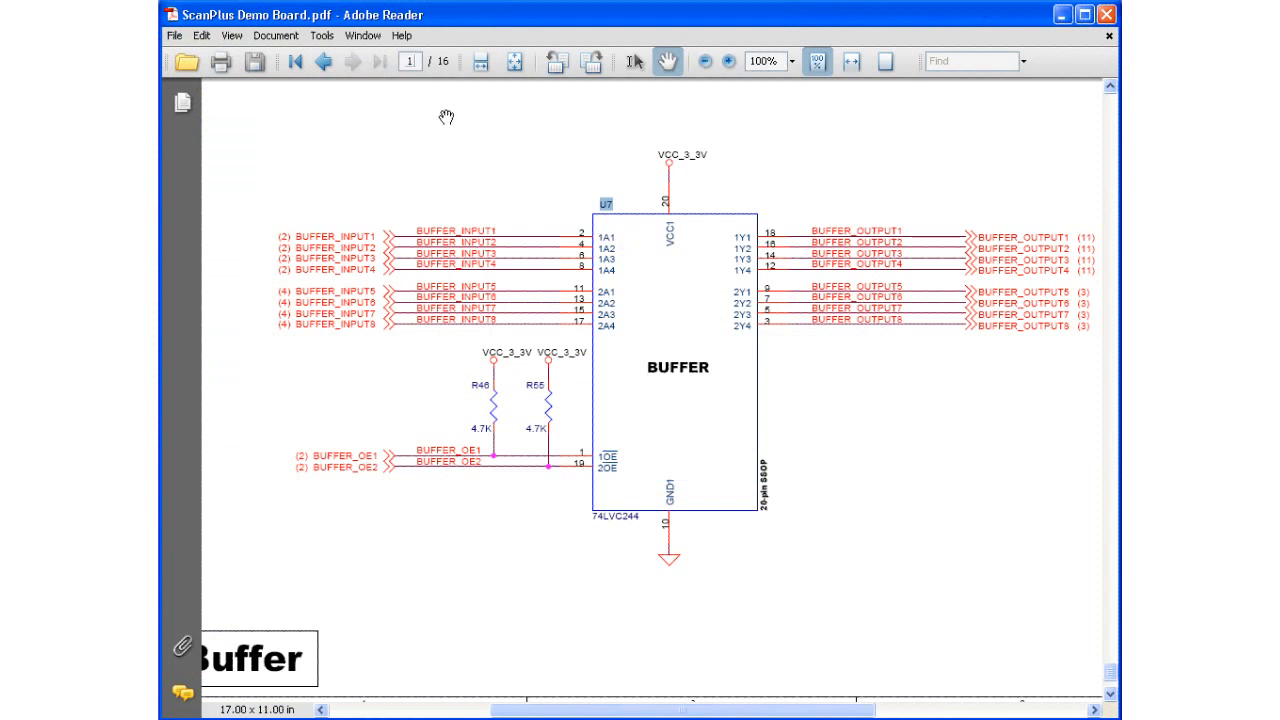
{"action": "key", "text": "Return"}
{"action": "left_click", "coordinate": [705, 61]}
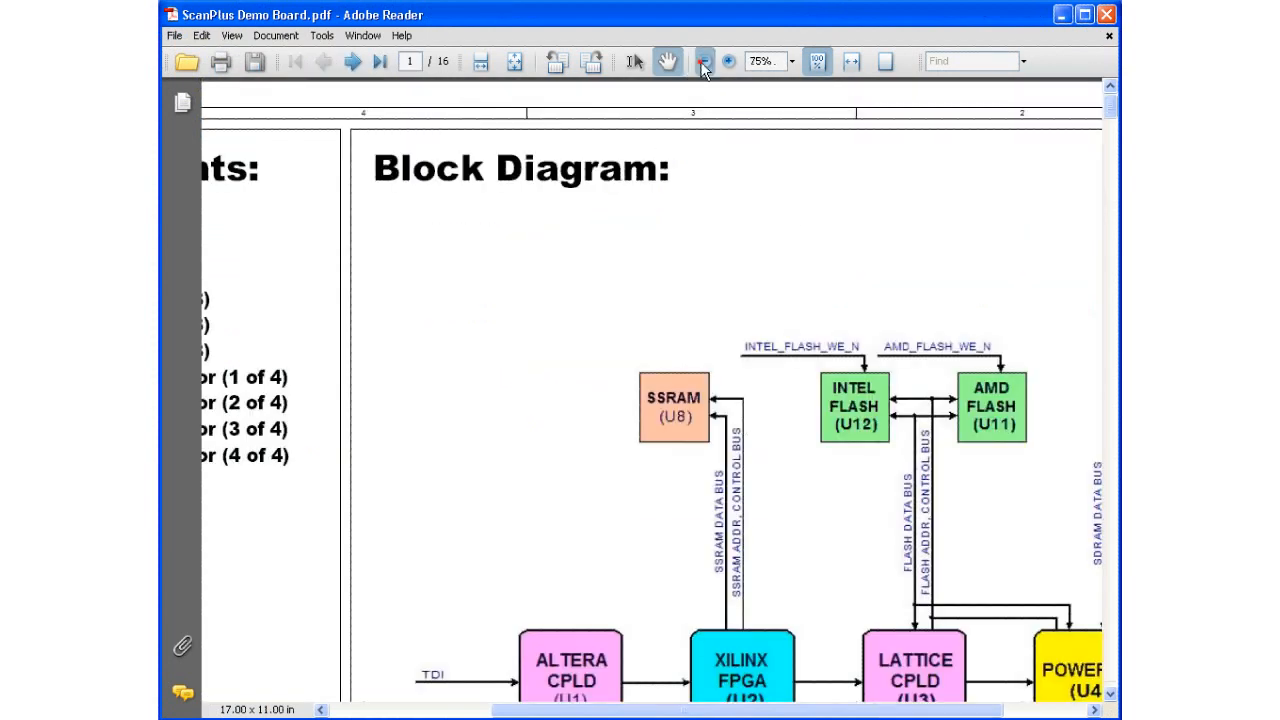
{"action": "scroll", "coordinate": [863, 320], "scroll_direction": "down", "scroll_amount": 3}
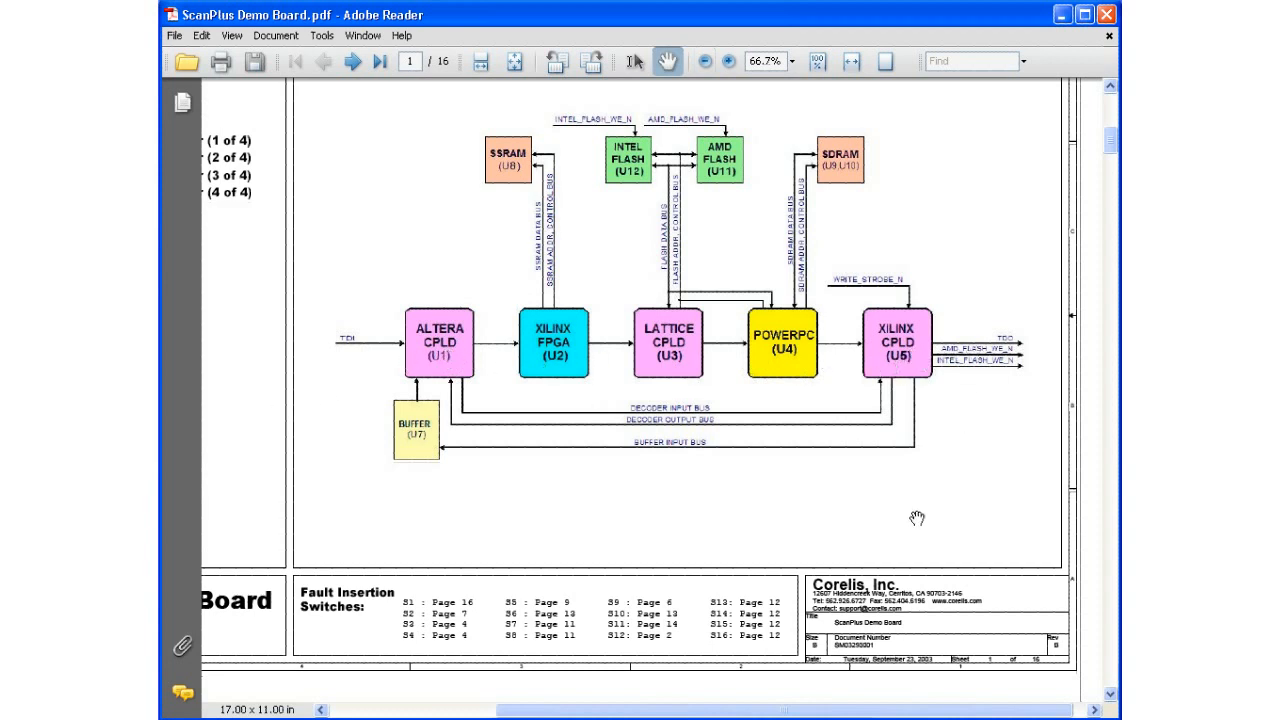
{"action": "key", "text": "alt+Tab"}
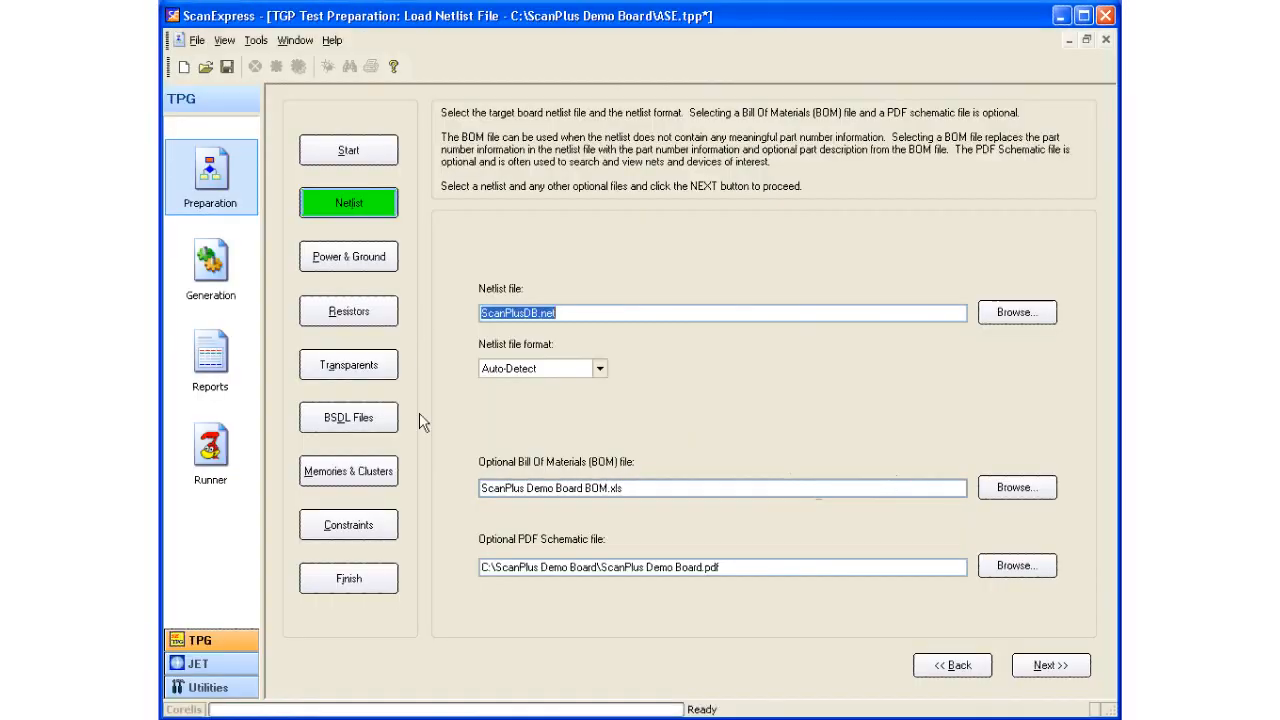
{"action": "left_click", "coordinate": [367, 425]}
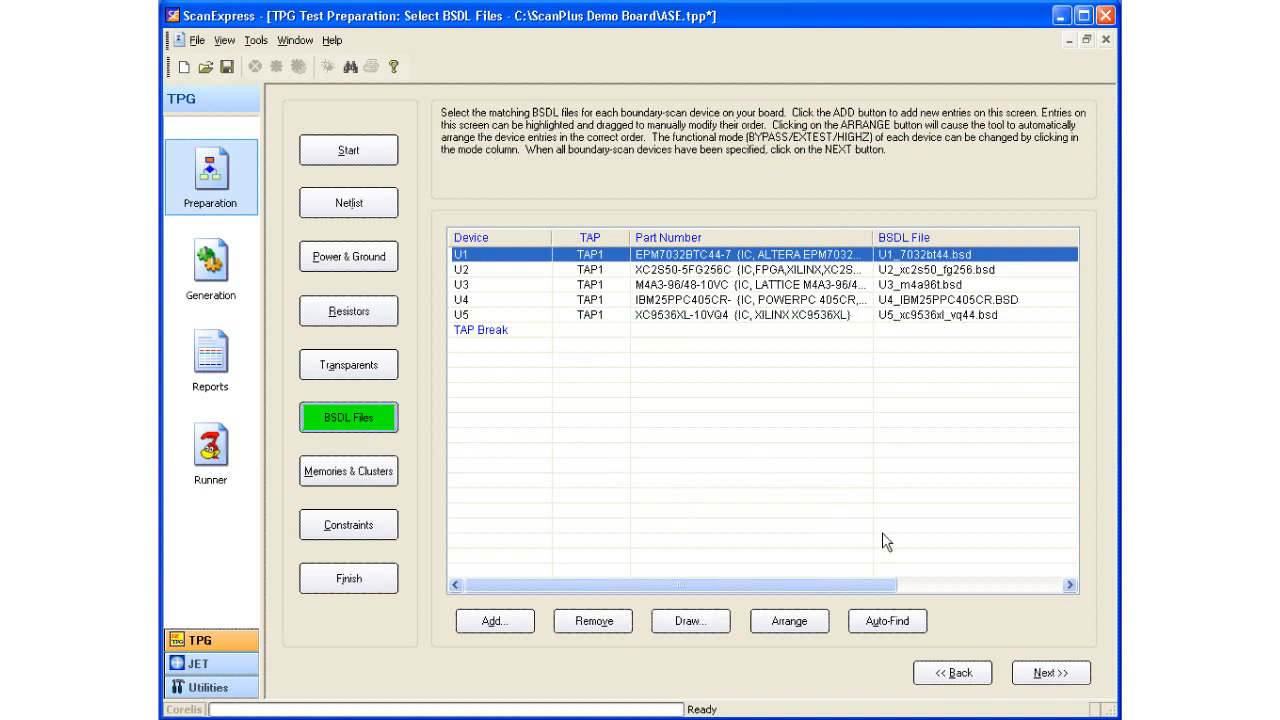
Proceed to memory and cluster identification and assign SSRAM 32K x 32, 100 pin TQFP, Micron_clocked.mif to U8, checking its model entry.
{"action": "left_click", "coordinate": [1051, 680]}
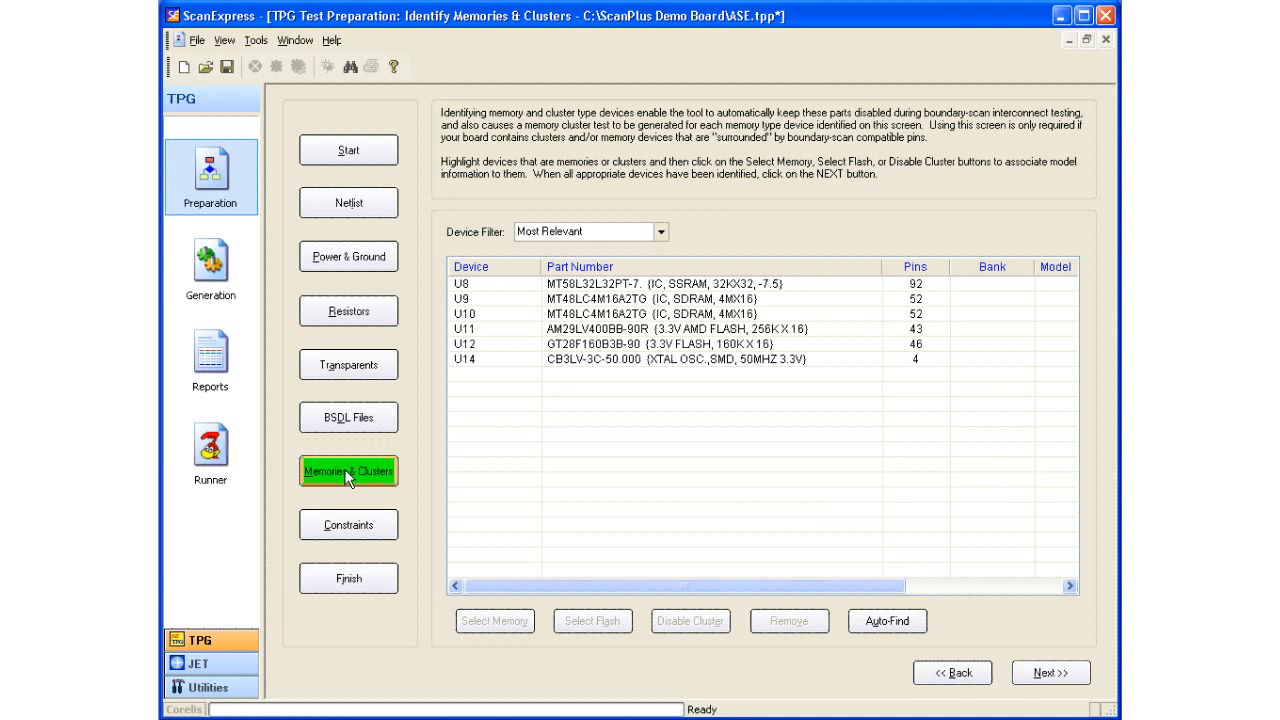
{"action": "left_click", "coordinate": [777, 287]}
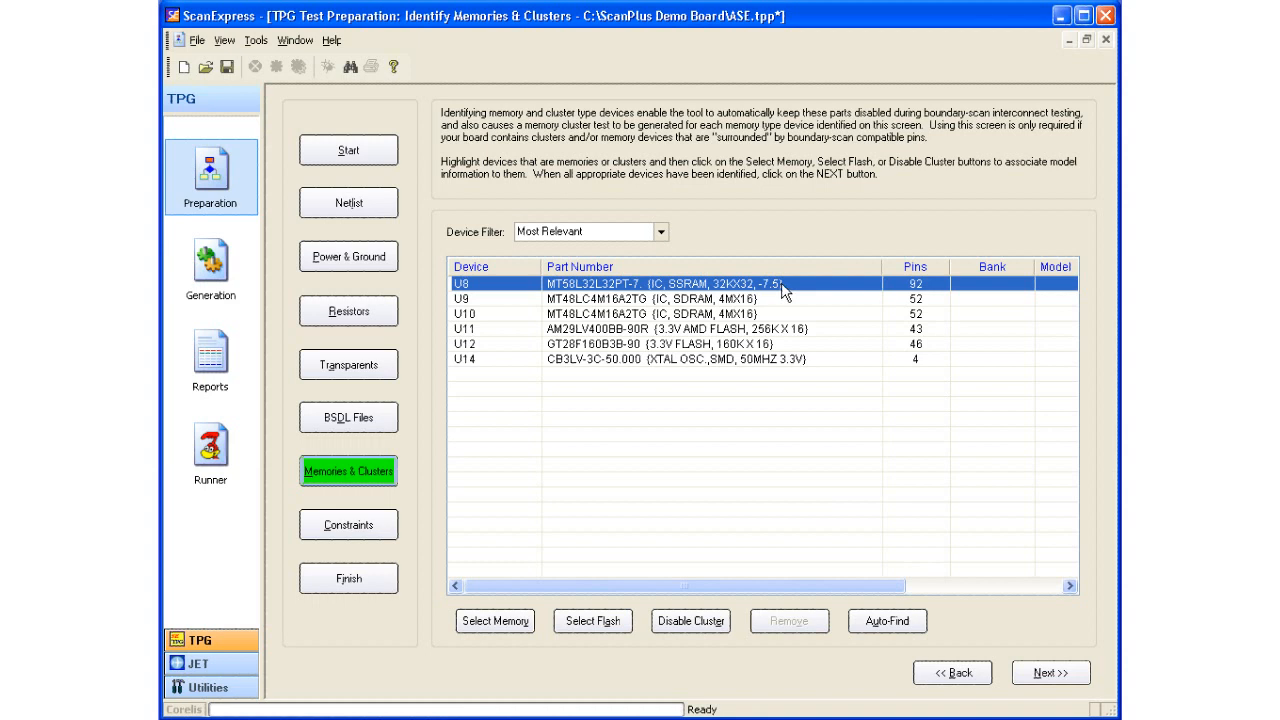
{"action": "left_click", "coordinate": [495, 621]}
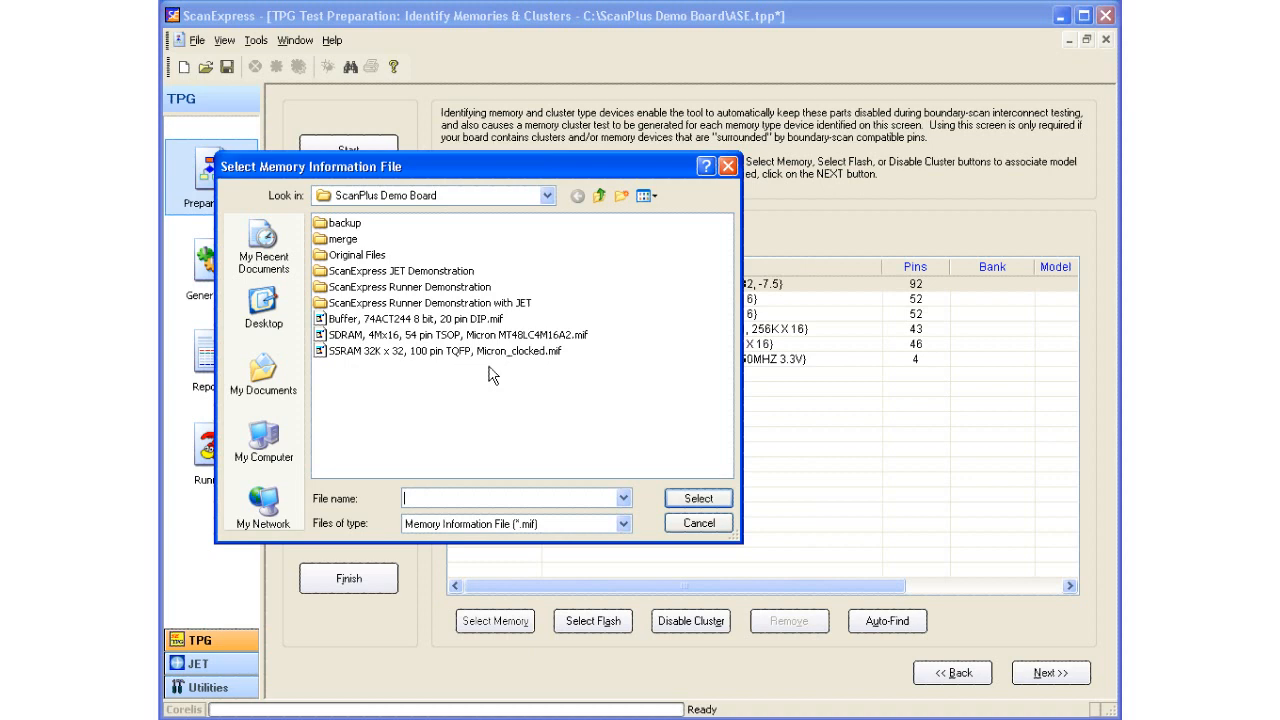
{"action": "double_click", "coordinate": [437, 352]}
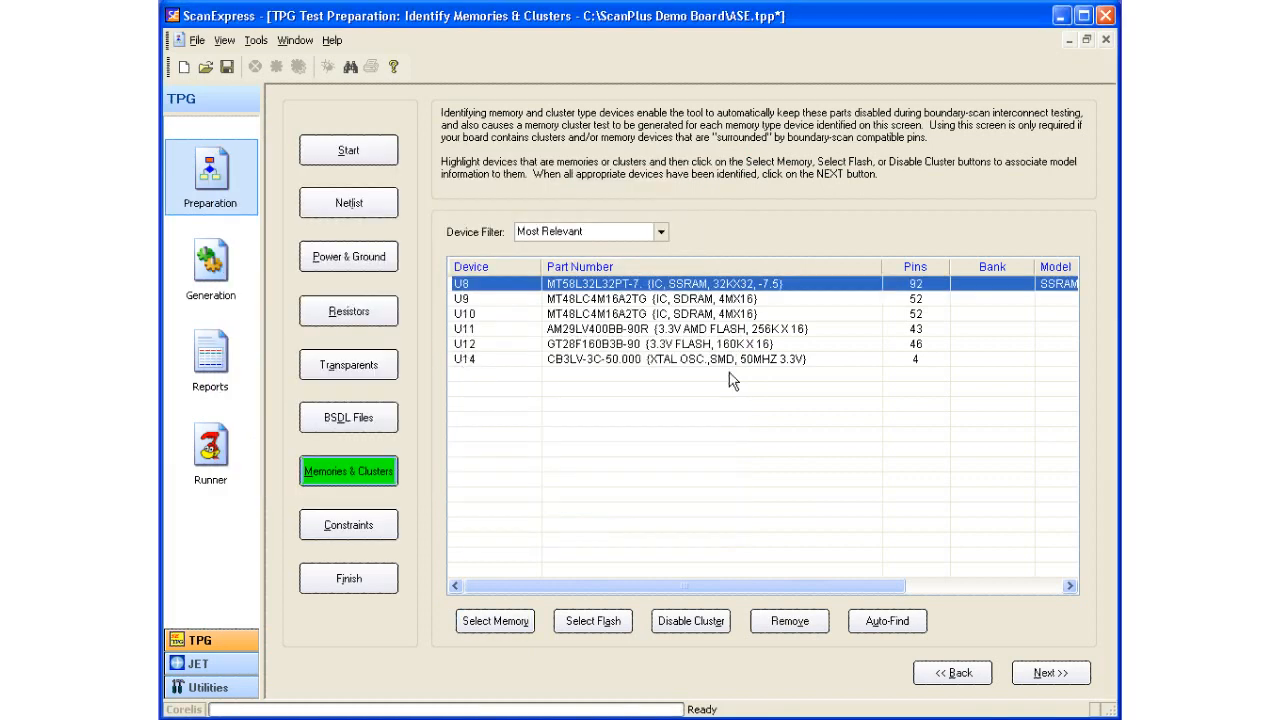
{"action": "left_click", "coordinate": [957, 592]}
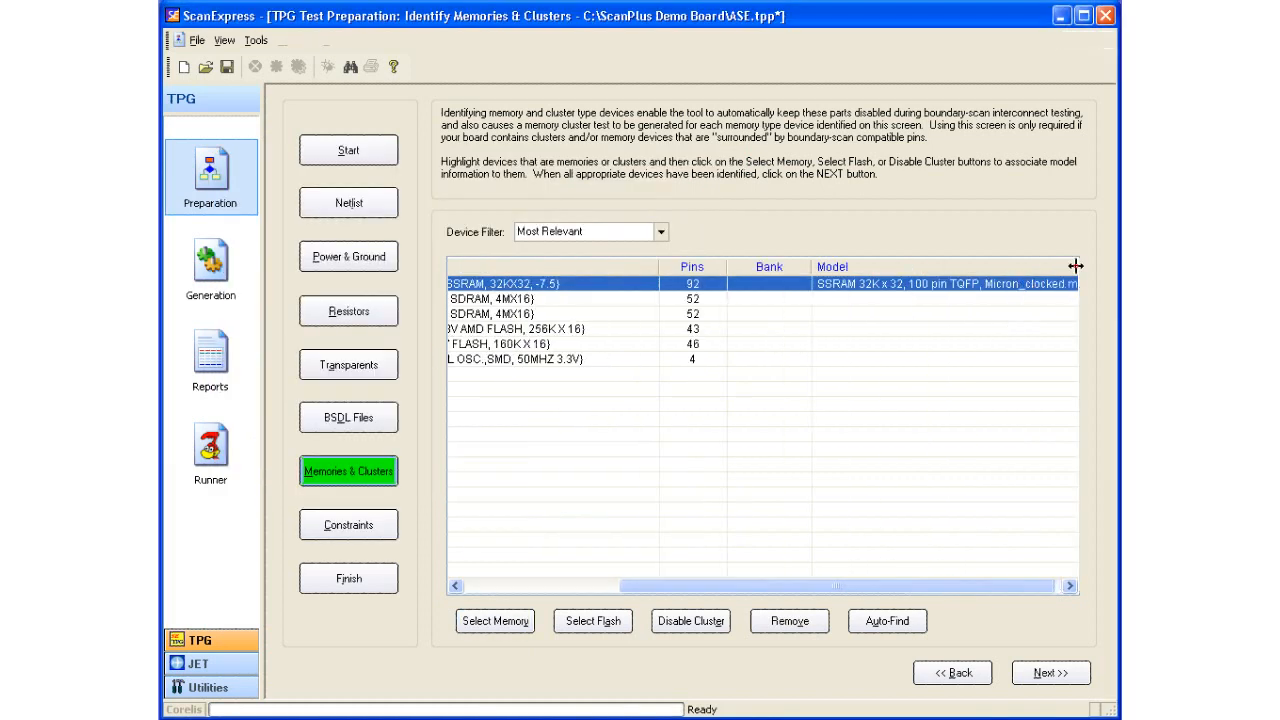
{"action": "left_click_drag", "start_coordinate": [1045, 585], "coordinate": [1051, 585]}
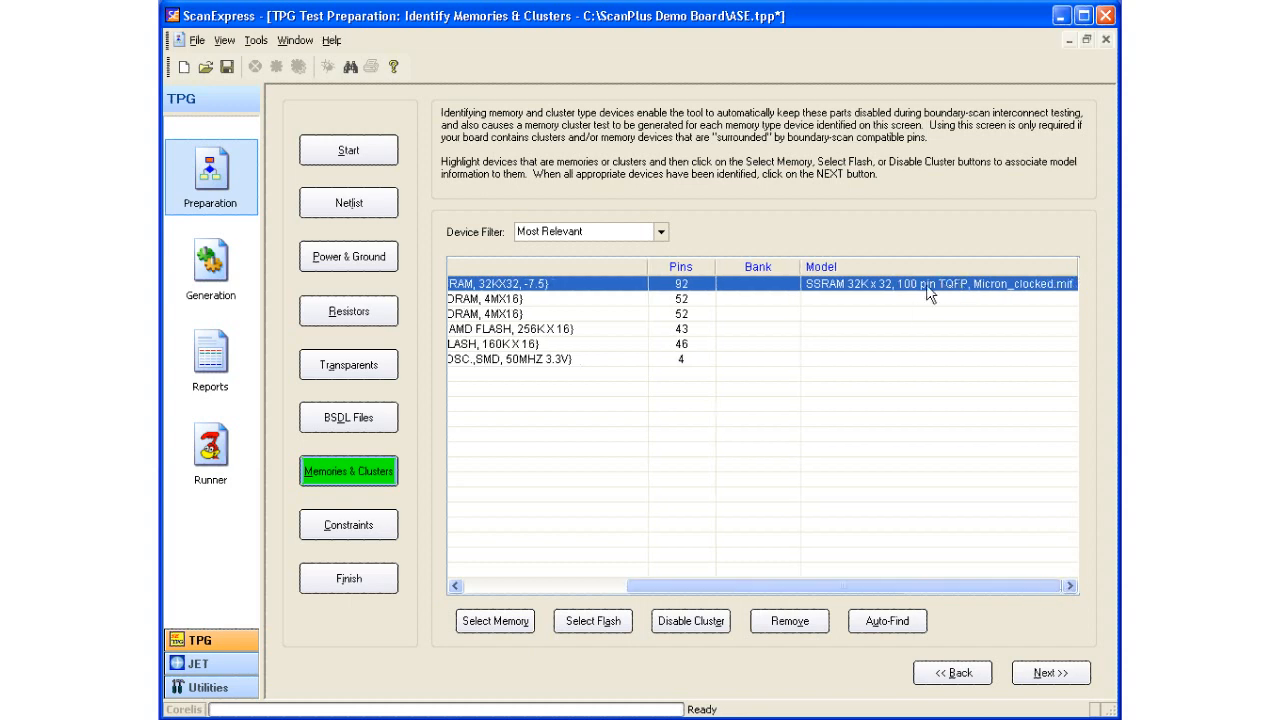
Open U8's SSRAM model file in TextPad and examine its address bus, data bus and control bus sections.
{"action": "double_click", "coordinate": [845, 289]}
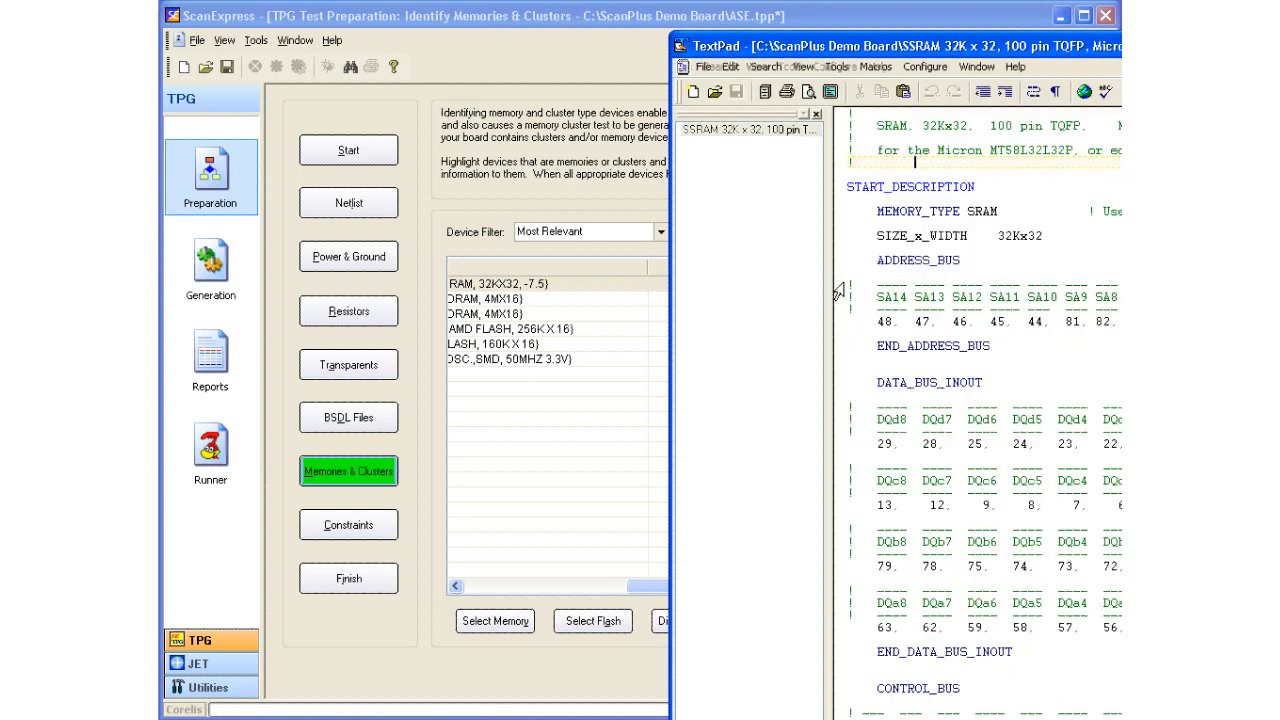
{"action": "double_click", "coordinate": [732, 47]}
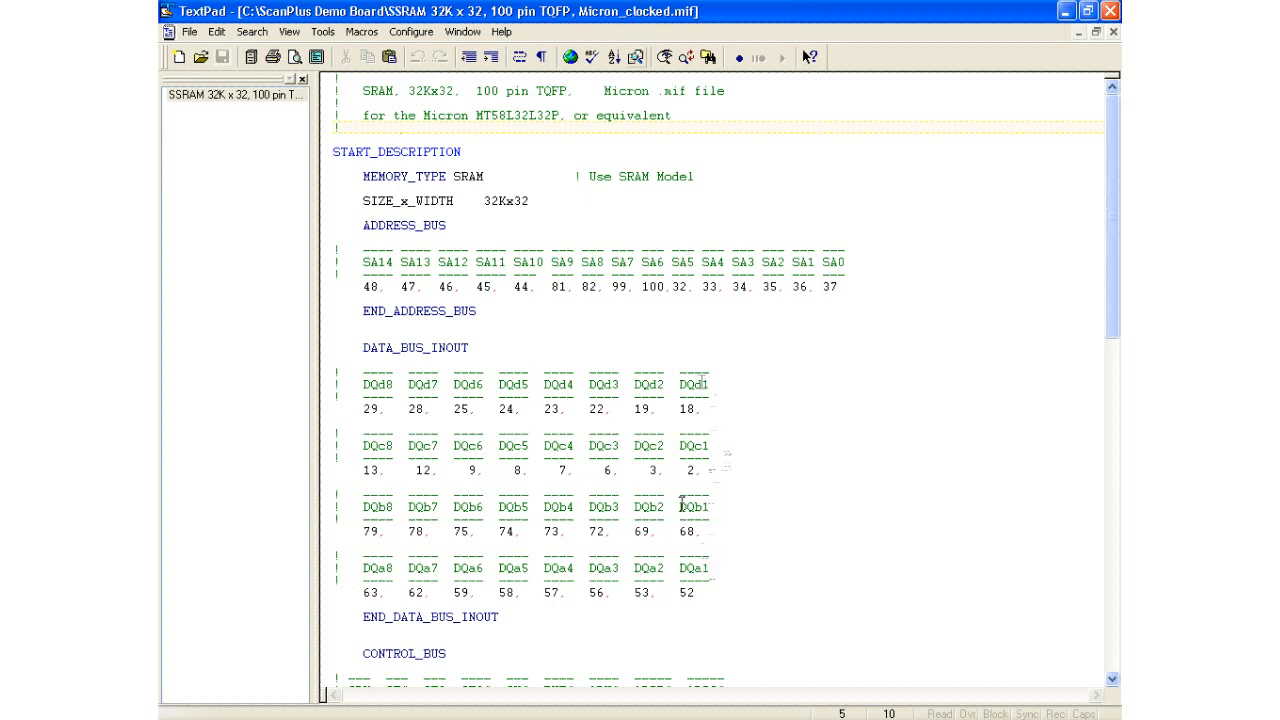
{"action": "left_click_drag", "start_coordinate": [340, 224], "coordinate": [438, 290]}
{"action": "left_click", "coordinate": [352, 322]}
{"action": "left_click_drag", "start_coordinate": [348, 348], "coordinate": [463, 350]}
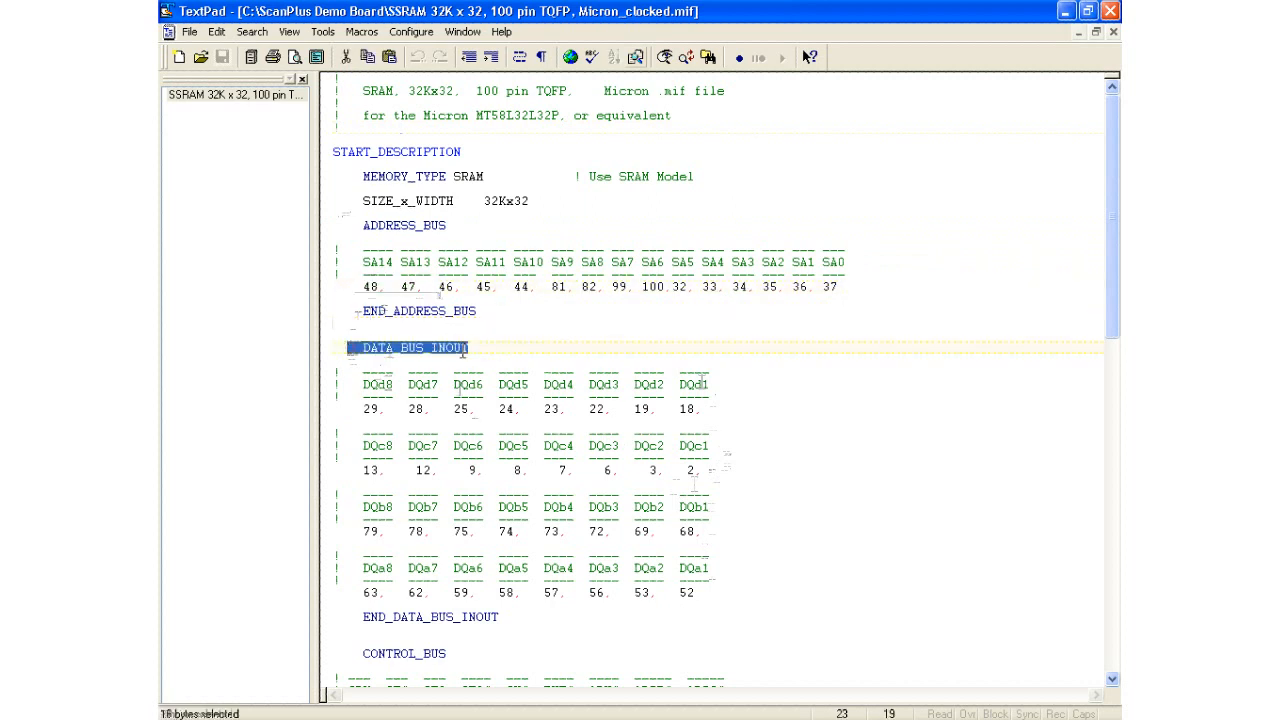
{"action": "scroll", "coordinate": [482, 398], "scroll_direction": "down", "scroll_amount": 2}
{"action": "left_click_drag", "start_coordinate": [340, 335], "coordinate": [465, 337]}
{"action": "scroll", "coordinate": [420, 420], "scroll_direction": "down", "scroll_amount": 3}
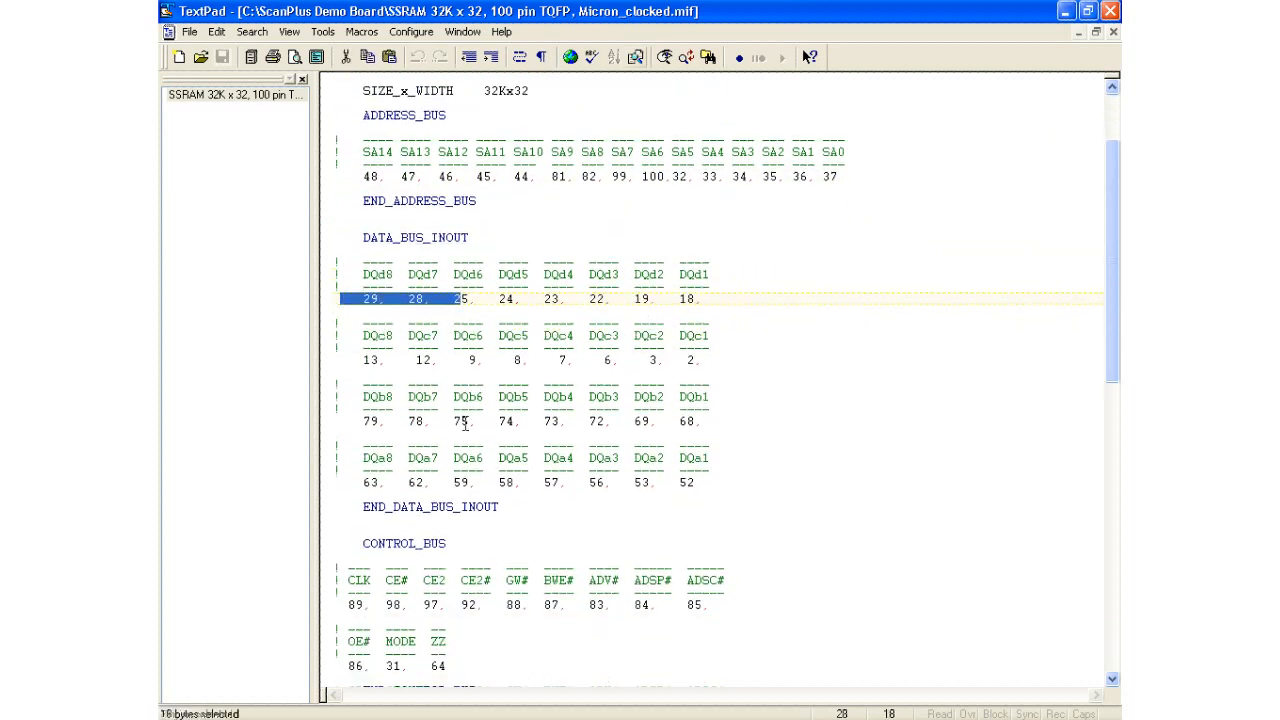
{"action": "left_click_drag", "start_coordinate": [343, 474], "coordinate": [507, 479]}
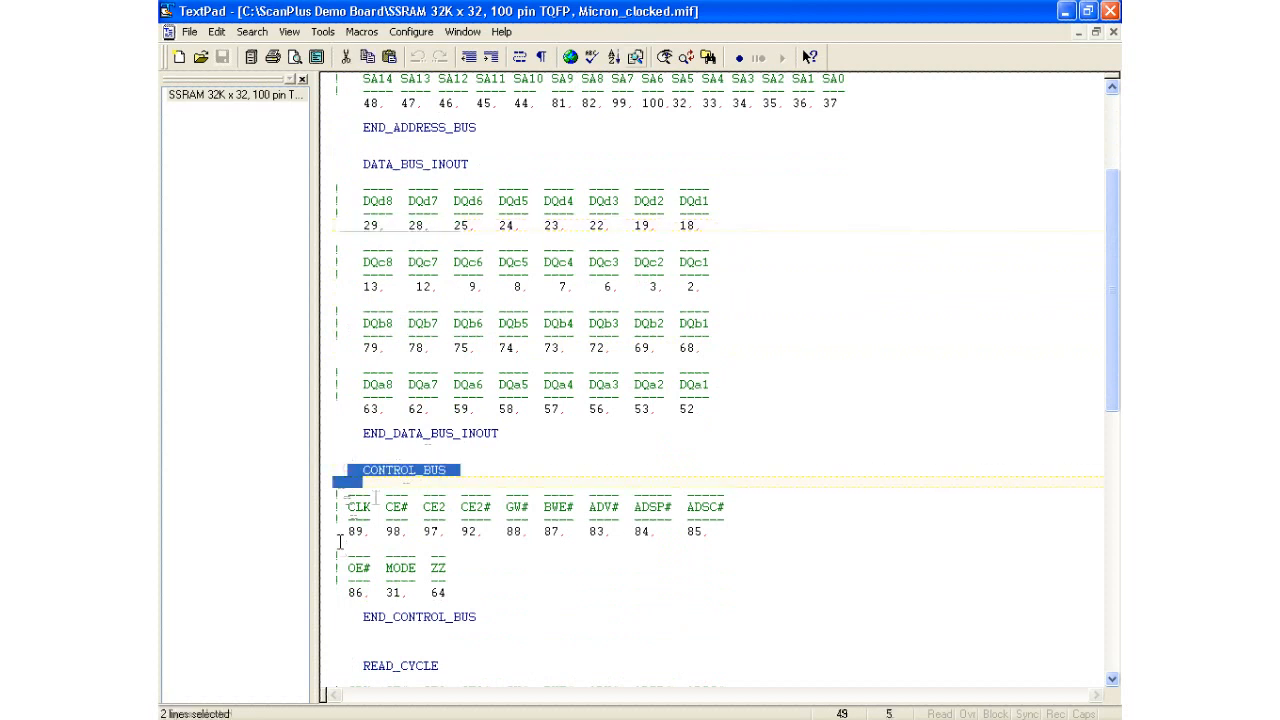
{"action": "left_click_drag", "start_coordinate": [340, 536], "coordinate": [470, 533]}
Examine the model file's READ_CYCLE, WRITE_CYCLE, POSTAMBLE and OFF_CYCLE sections, and return to ScanExpress.
{"action": "scroll", "coordinate": [488, 533], "scroll_direction": "down", "scroll_amount": 11}
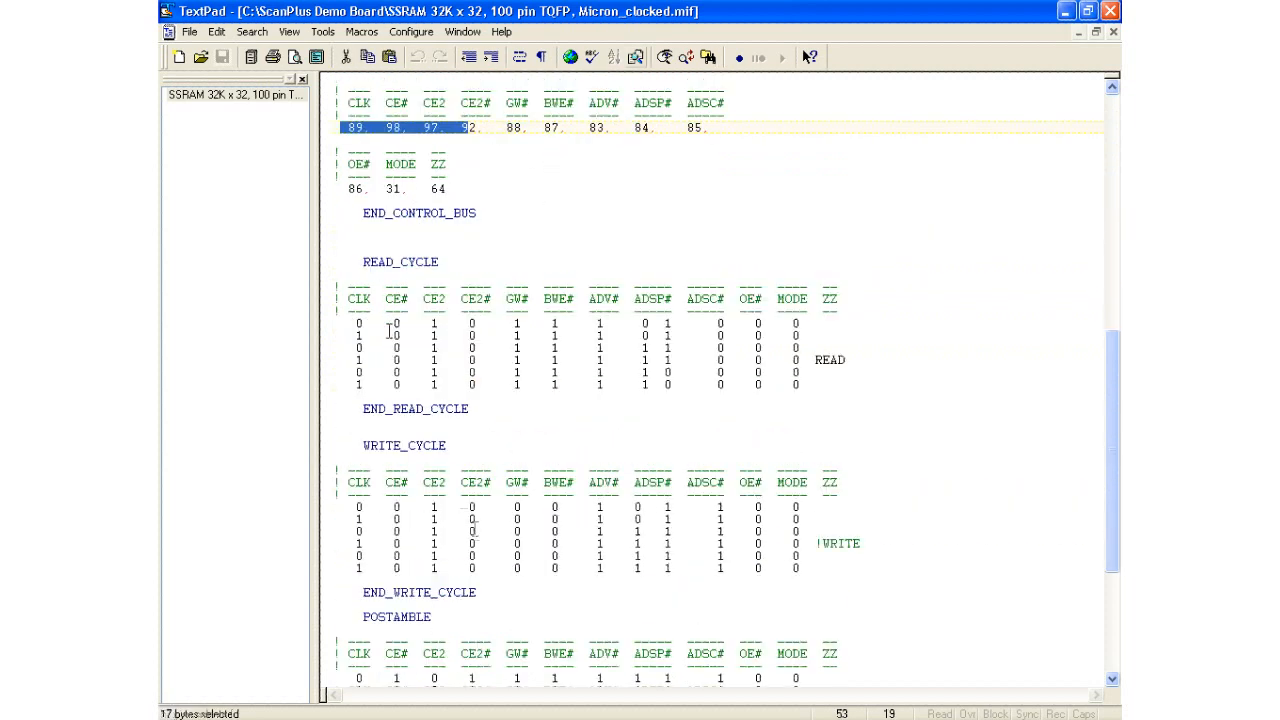
{"action": "left_click_drag", "start_coordinate": [360, 264], "coordinate": [474, 266]}
{"action": "left_click", "coordinate": [354, 446]}
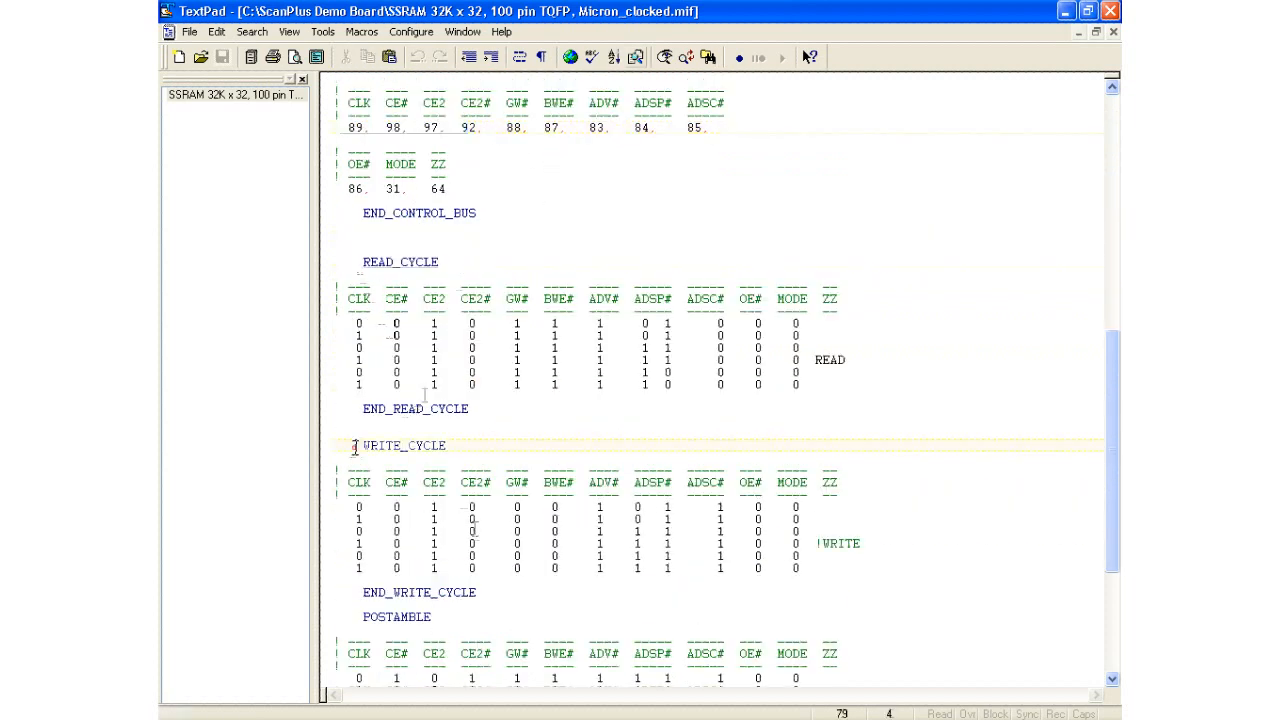
{"action": "left_click_drag", "start_coordinate": [354, 446], "coordinate": [474, 444]}
{"action": "scroll", "coordinate": [474, 444], "scroll_direction": "down", "scroll_amount": 7}
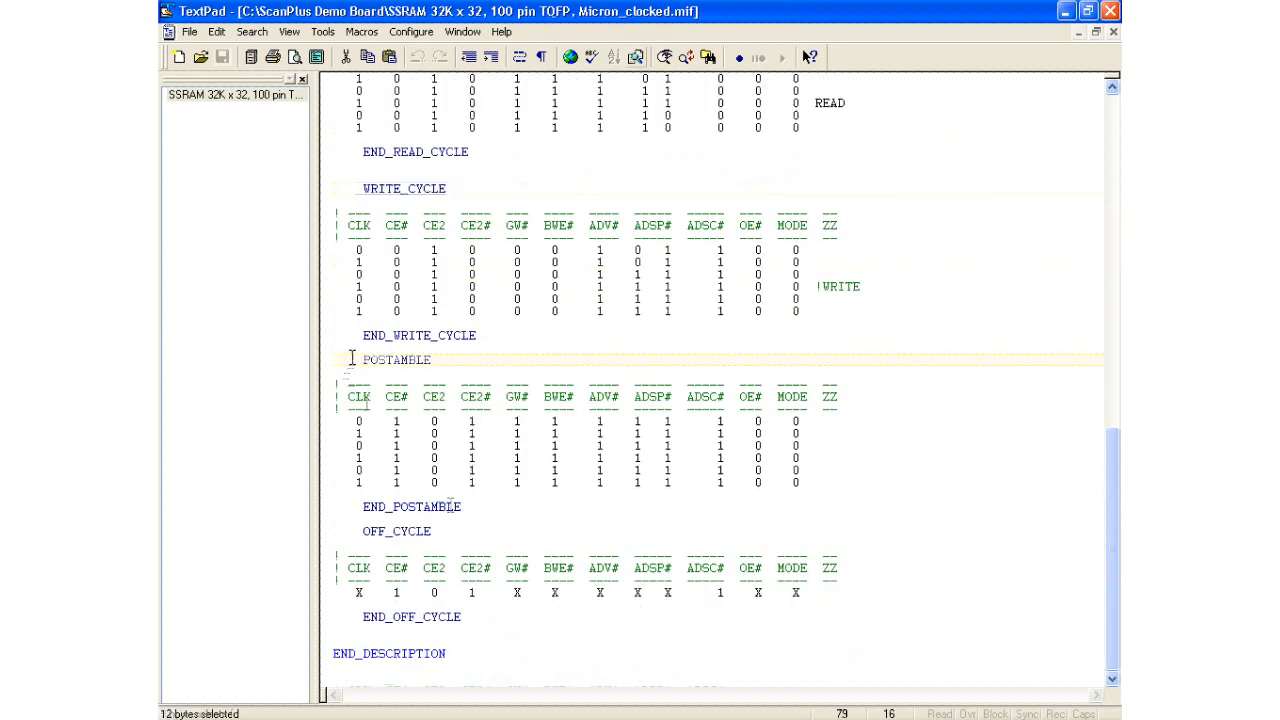
{"action": "left_click_drag", "start_coordinate": [352, 358], "coordinate": [492, 361]}
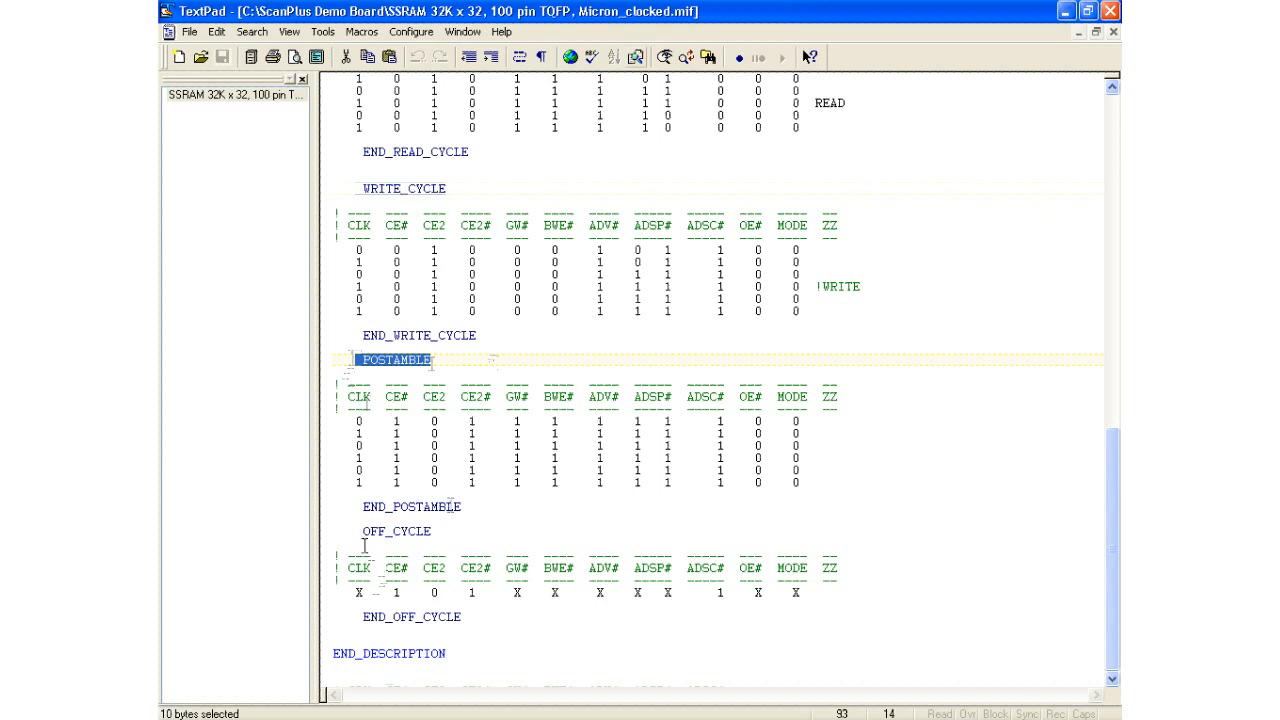
{"action": "left_click_drag", "start_coordinate": [362, 531], "coordinate": [469, 536]}
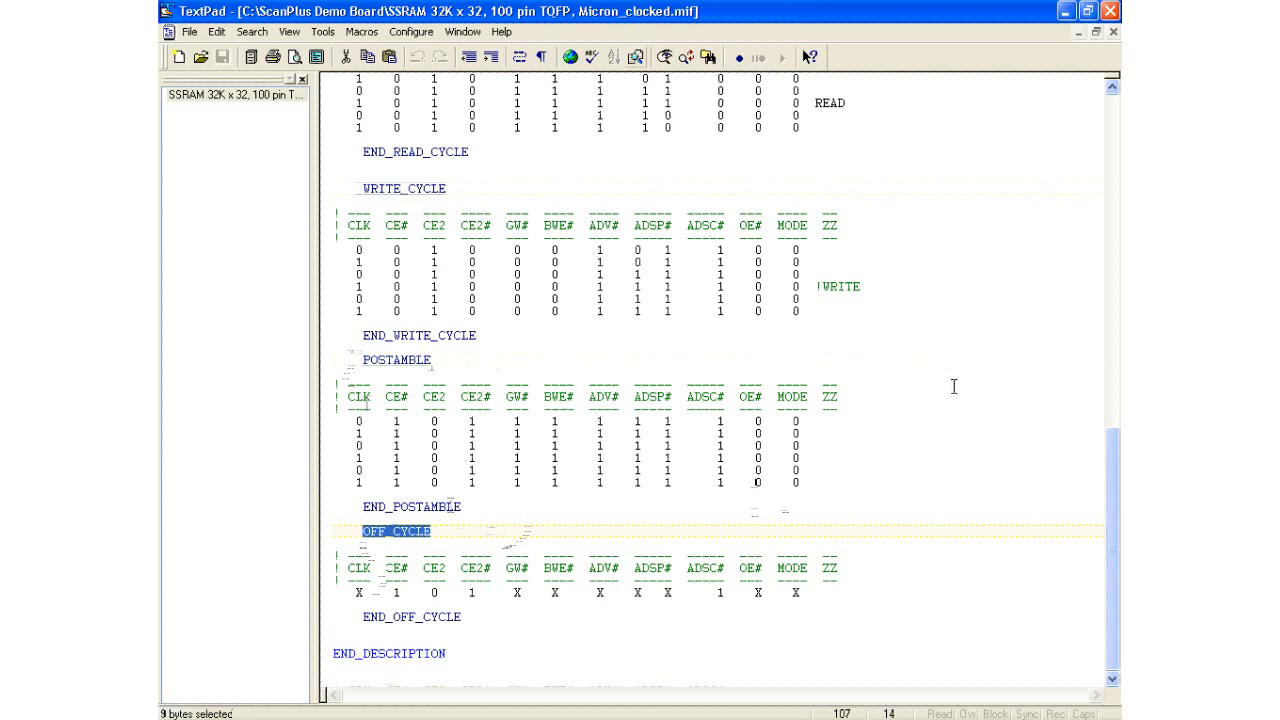
{"action": "left_click", "coordinate": [1068, 11]}
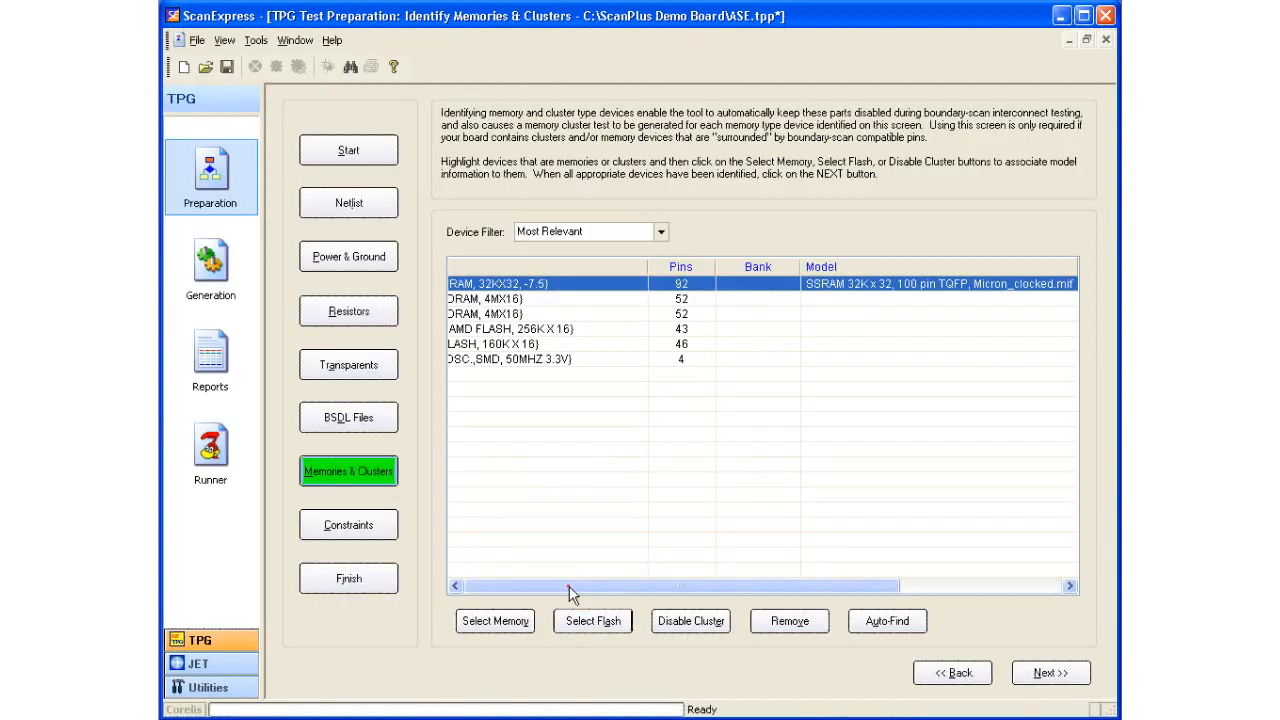
Assign the memory model SDRAM, 4Mx16, 54 pin TSOP, Micron MT48LC4M16A2.mif to both U9 and U10.
{"action": "left_click", "coordinate": [676, 300]}
{"action": "left_click", "coordinate": [690, 314], "text": "shift"}
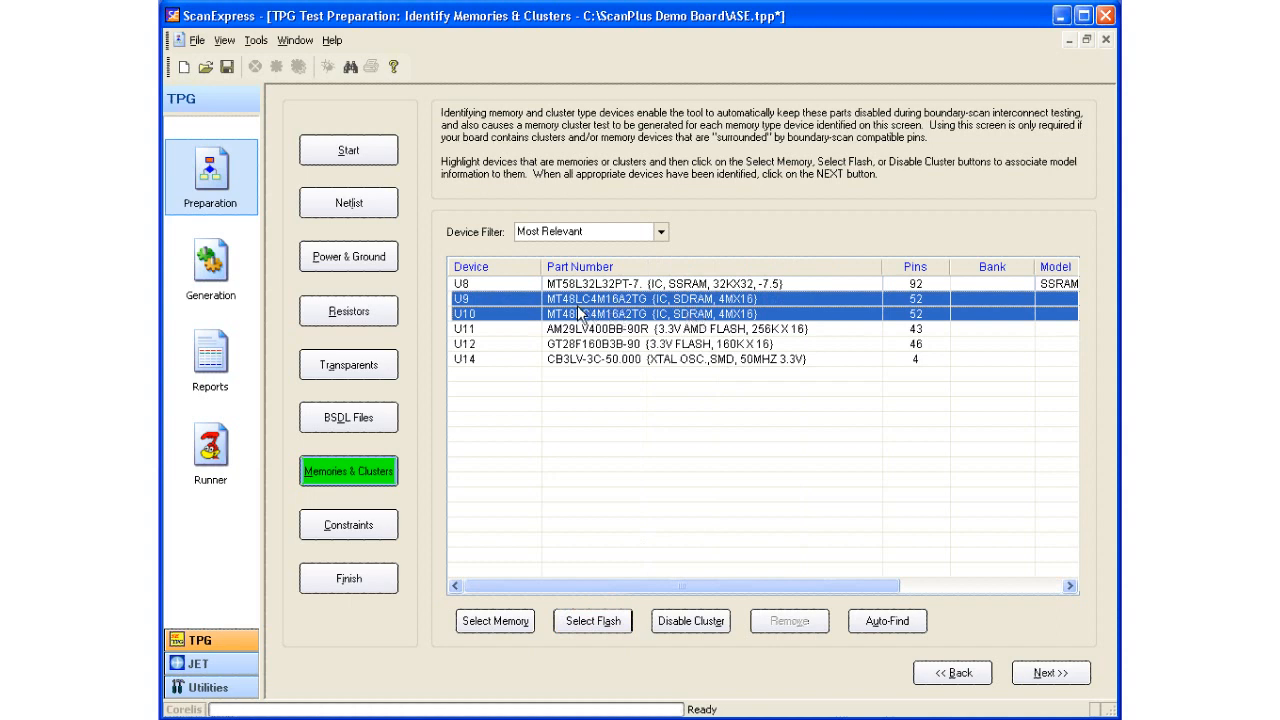
{"action": "left_click", "coordinate": [528, 621]}
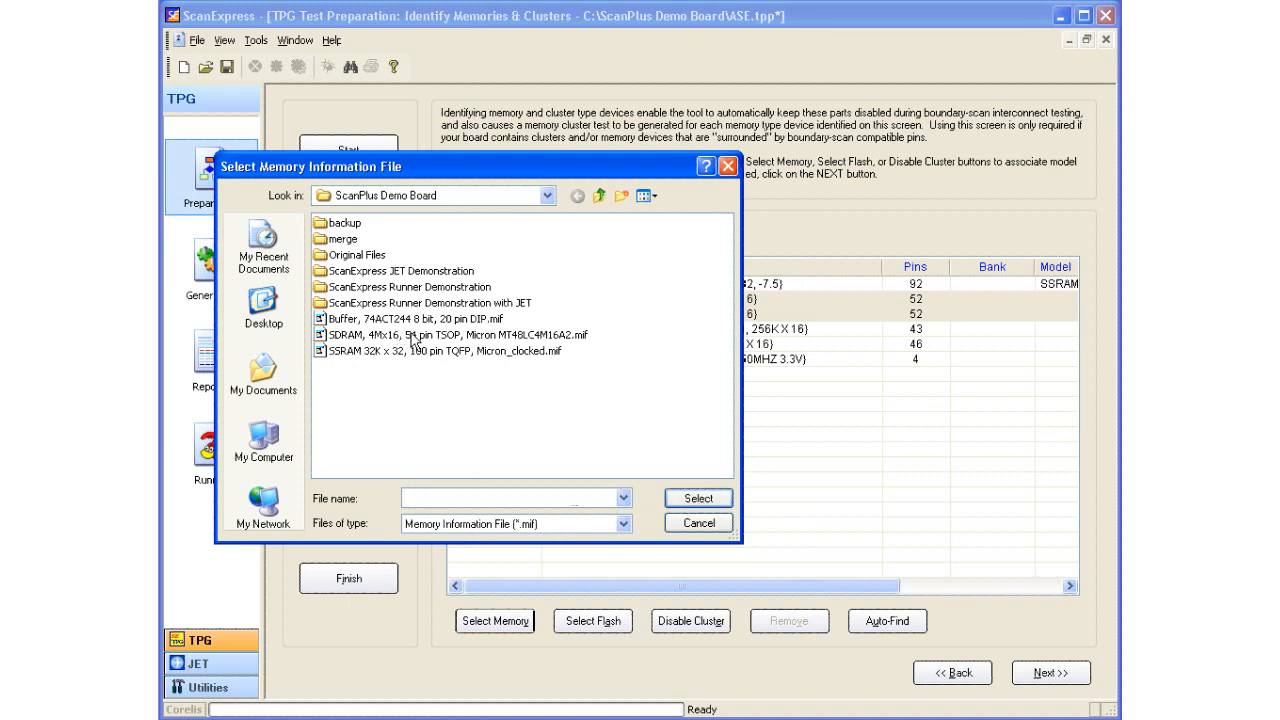
{"action": "double_click", "coordinate": [414, 338]}
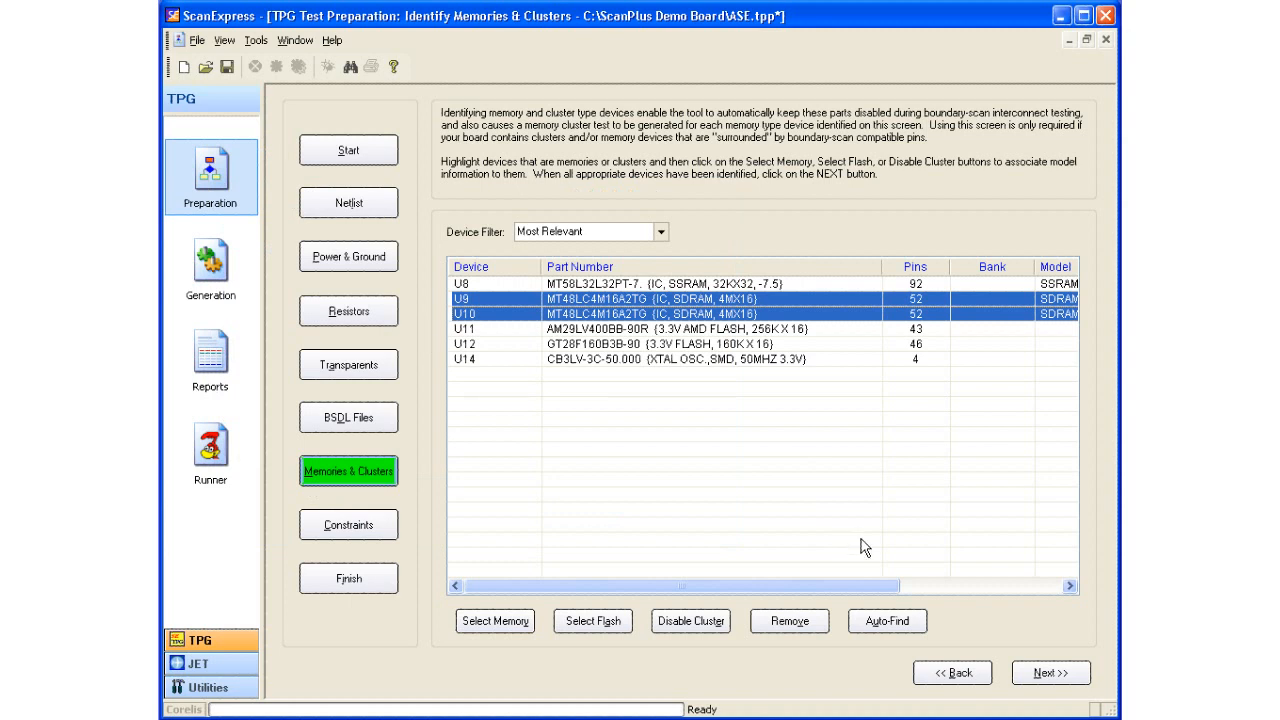
Check the full model names assigned to U9 and U10, and restore the list's ascending order by device.
{"action": "left_click", "coordinate": [994, 588]}
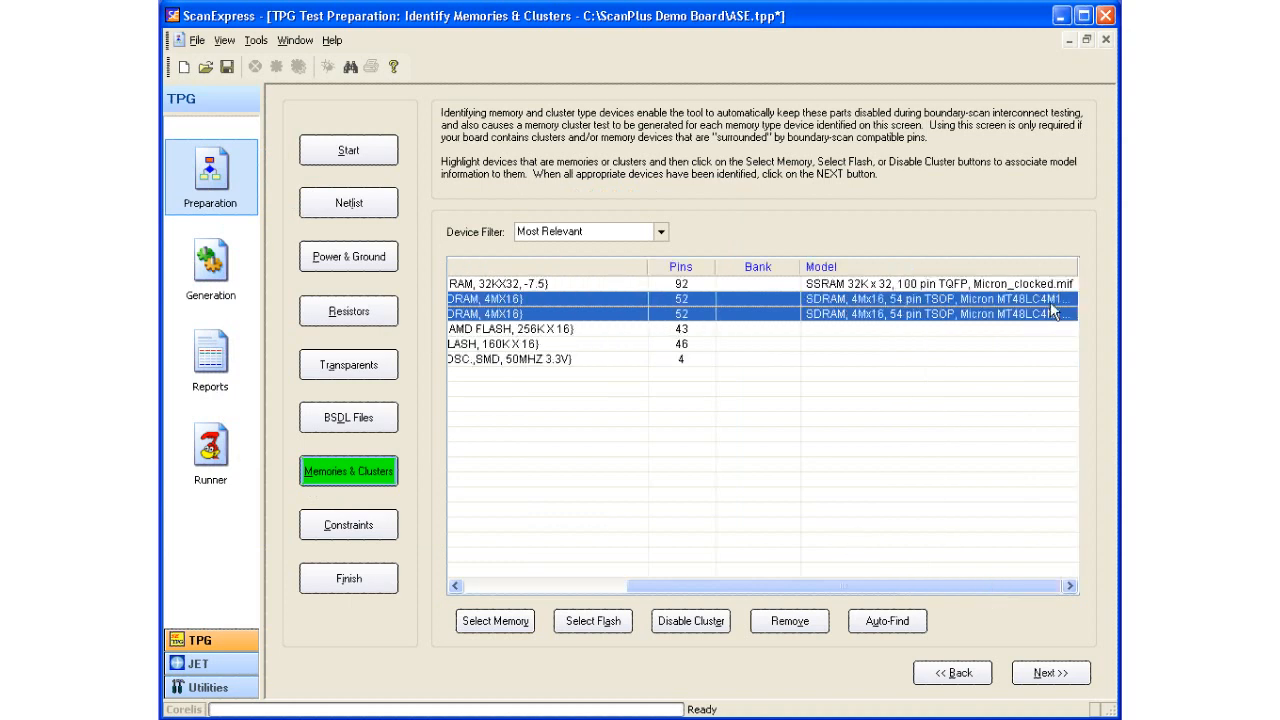
{"action": "left_click", "coordinate": [1075, 266]}
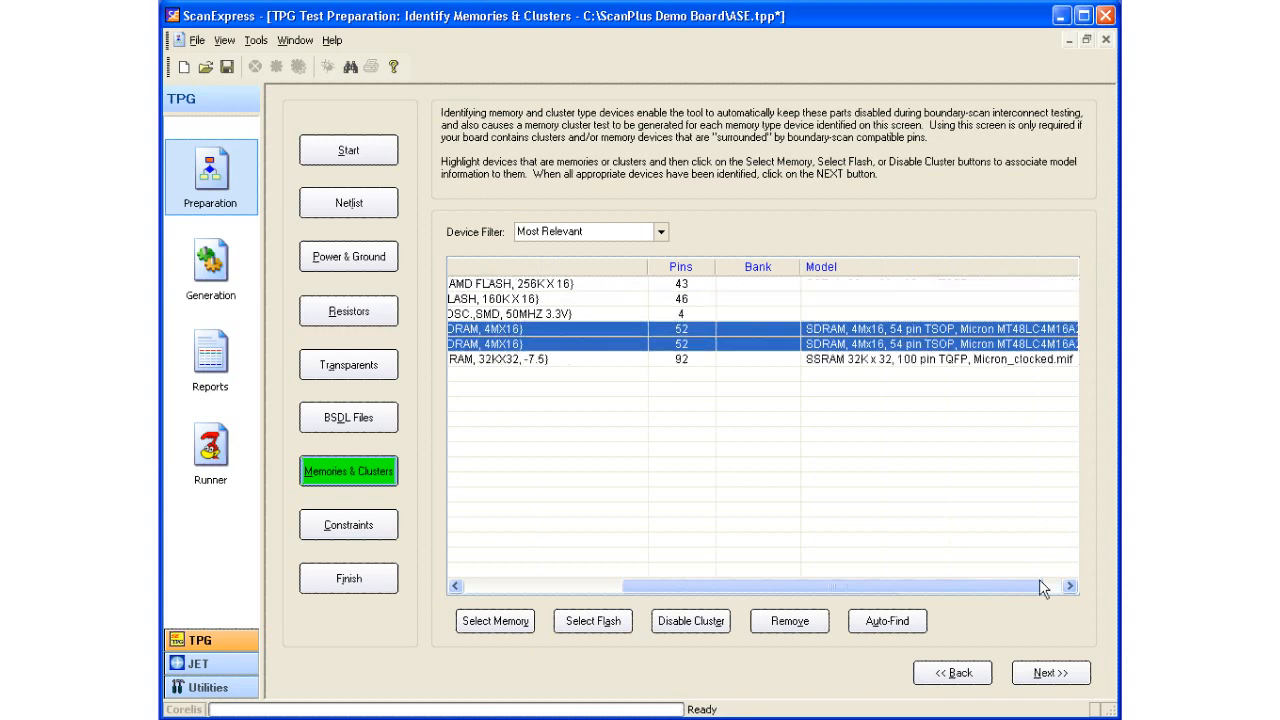
{"action": "left_click_drag", "start_coordinate": [1039, 585], "coordinate": [1054, 585]}
{"action": "left_click", "coordinate": [972, 266]}
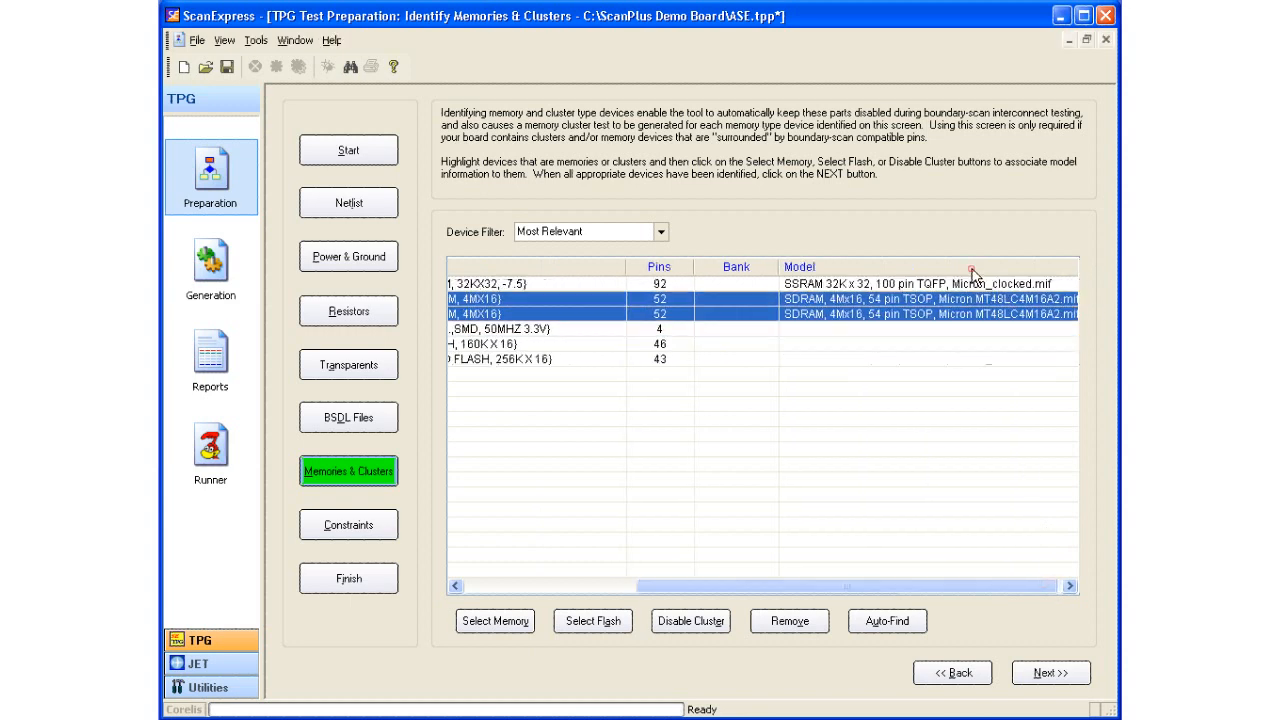
{"action": "left_click", "coordinate": [616, 586]}
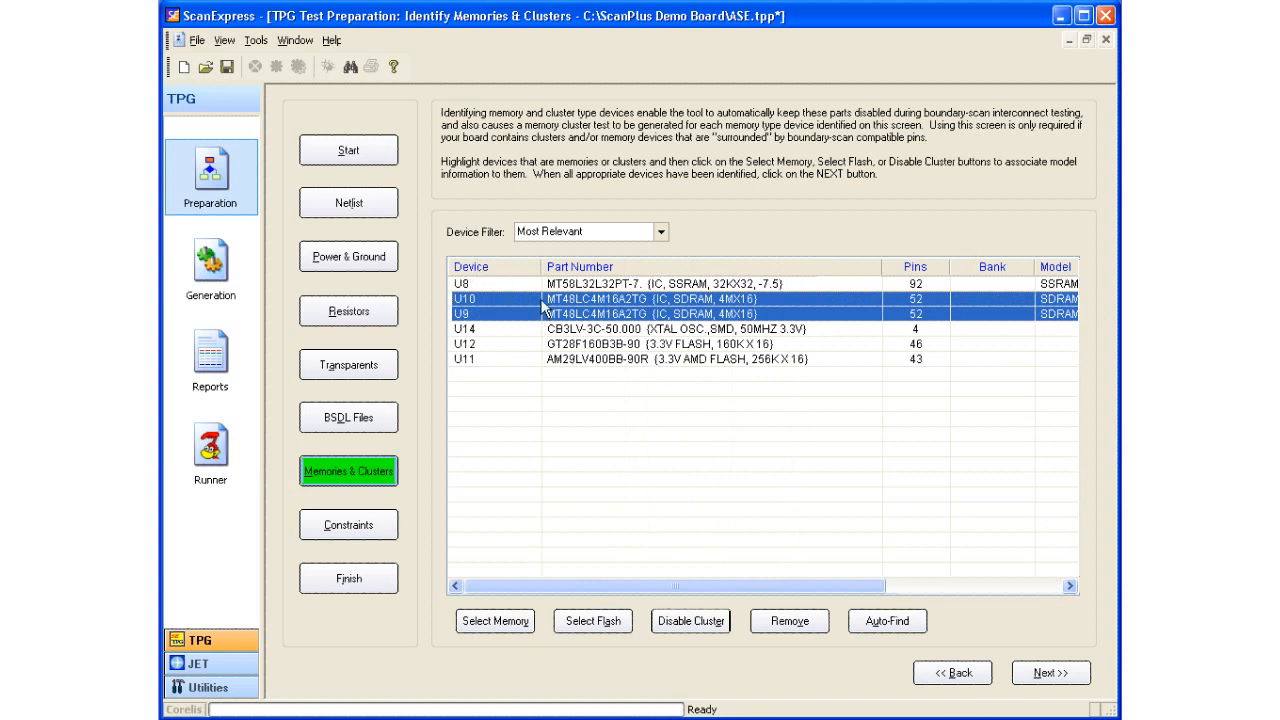
{"action": "left_click", "coordinate": [501, 267]}
Open the flash device selection for U11 and review its choices, keeping manufacturer AMD, type AM29LV400BB-WORD and package FBGA.
{"action": "left_click", "coordinate": [708, 331]}
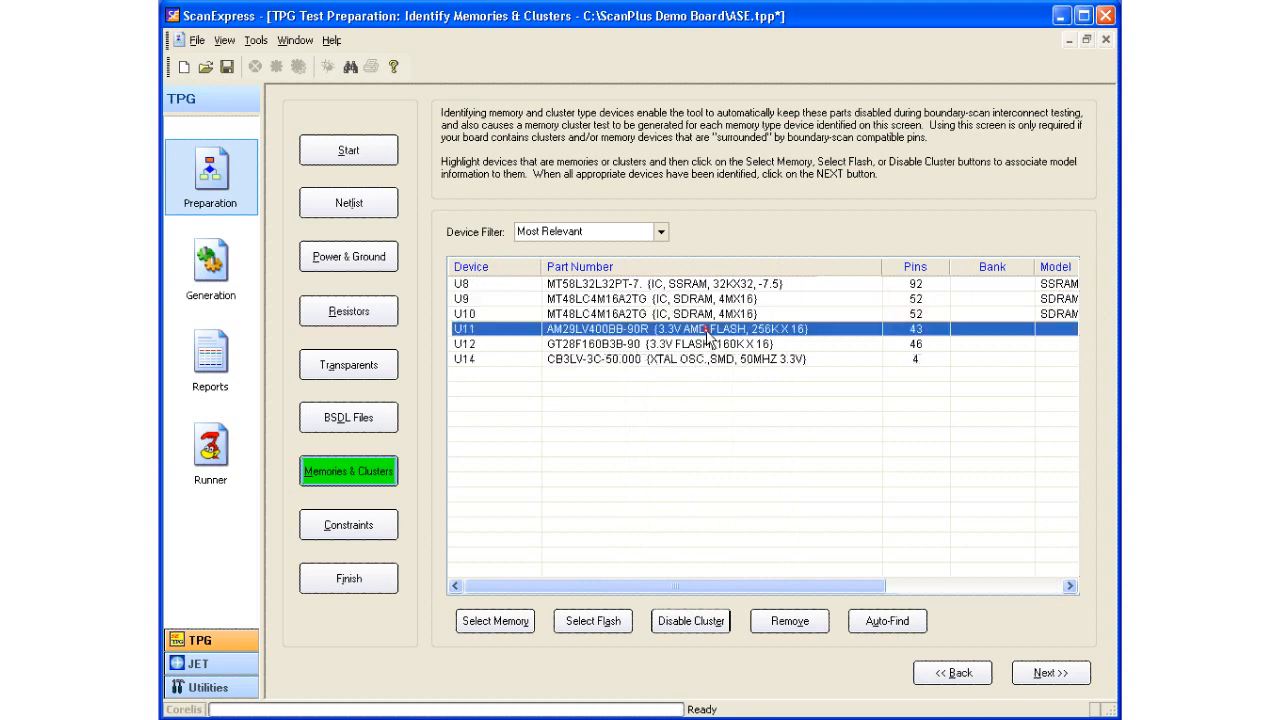
{"action": "left_click", "coordinate": [718, 344]}
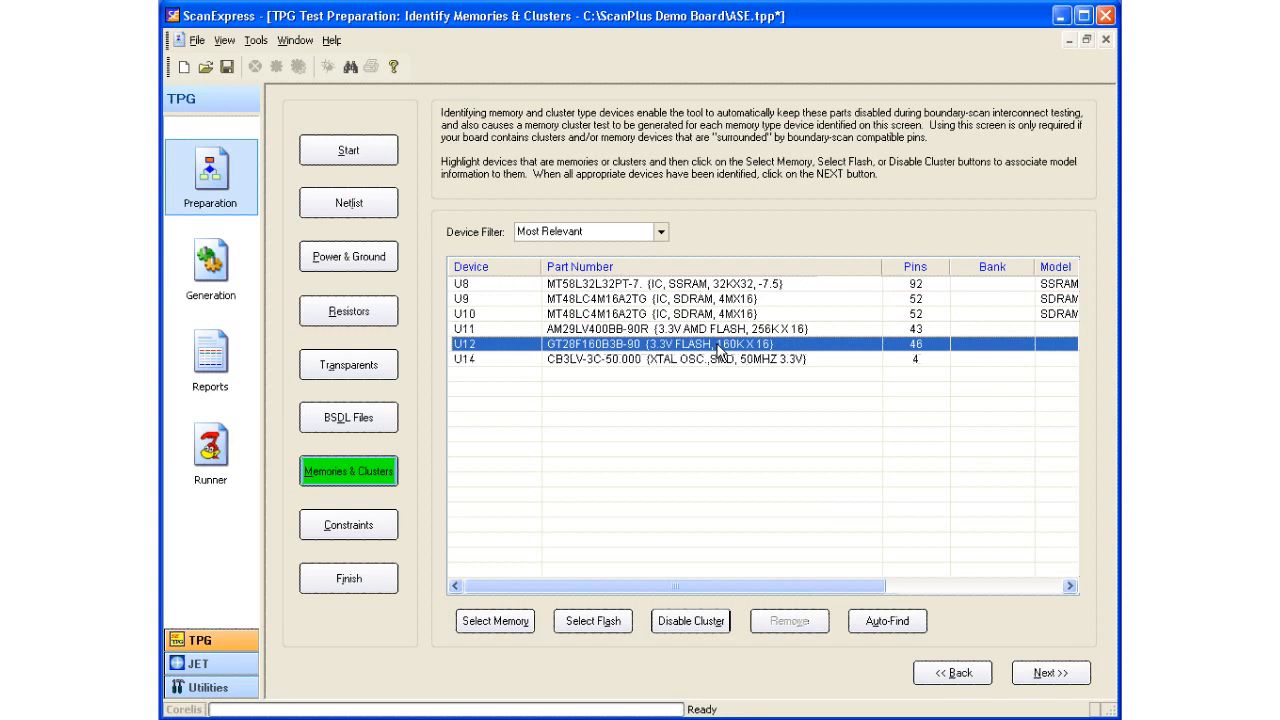
{"action": "left_click", "coordinate": [719, 330]}
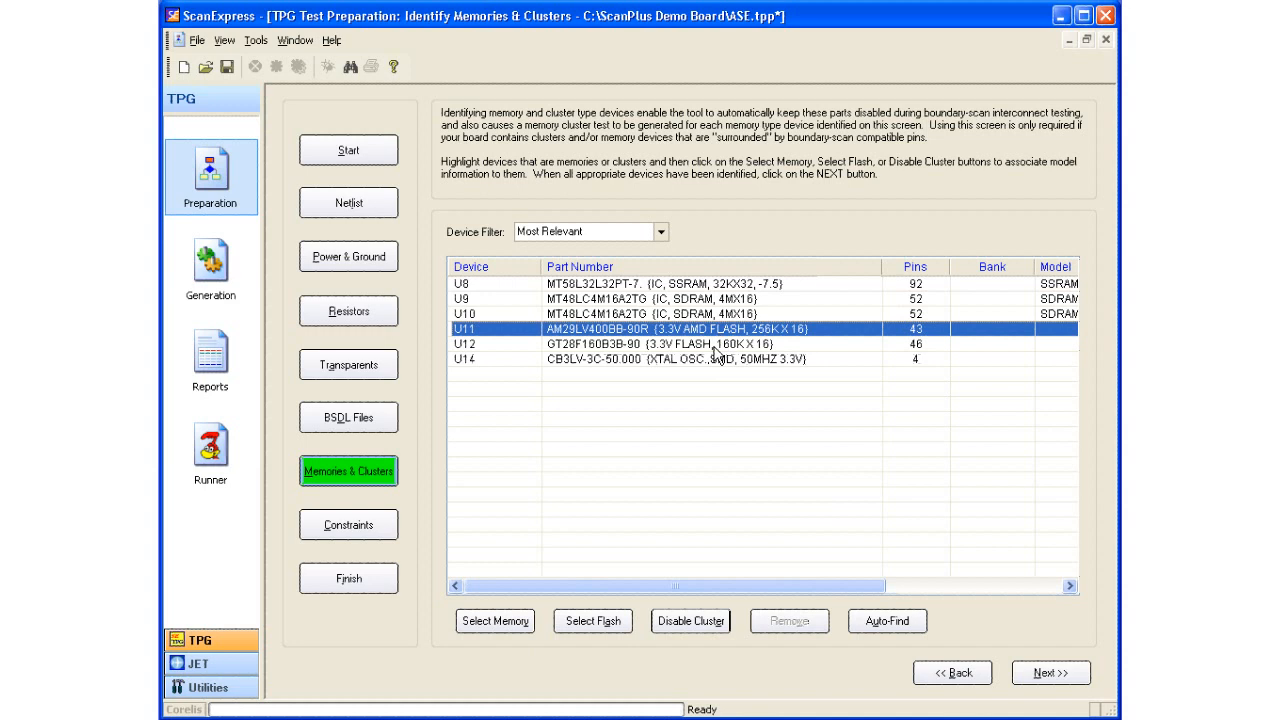
{"action": "left_click", "coordinate": [592, 624]}
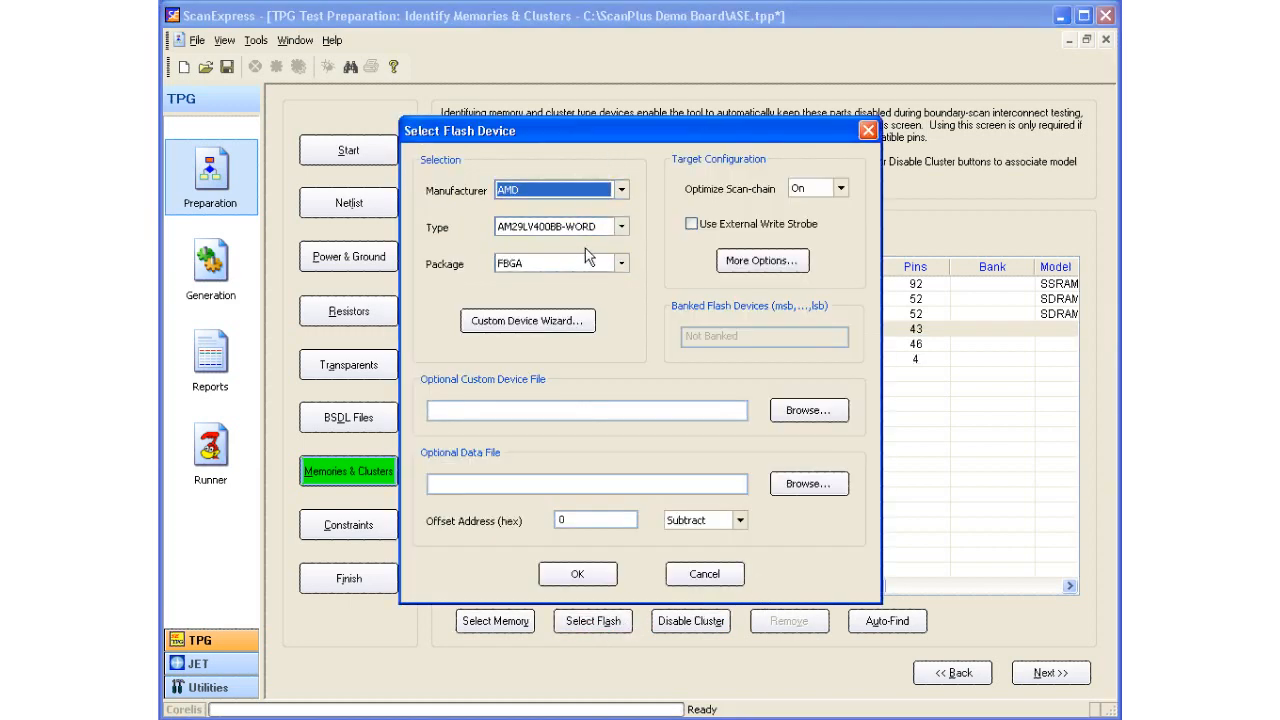
{"action": "left_click_drag", "start_coordinate": [594, 129], "coordinate": [705, 372]}
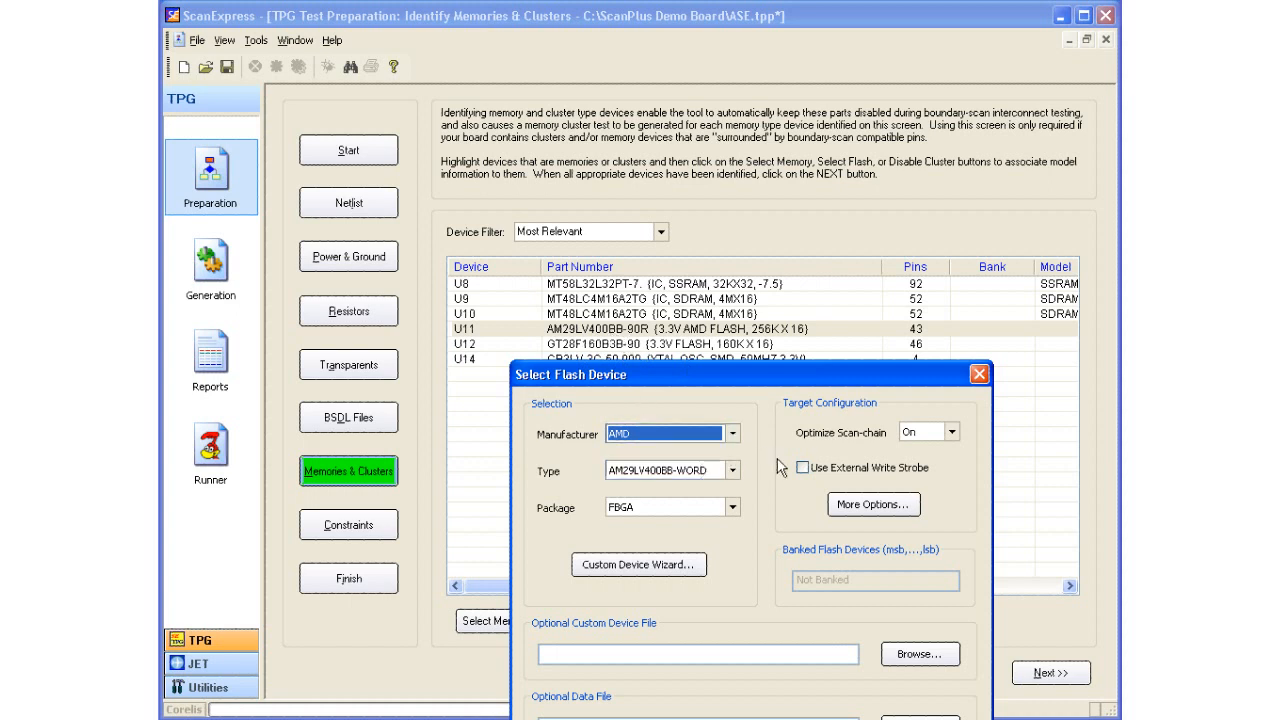
{"action": "left_click", "coordinate": [733, 434]}
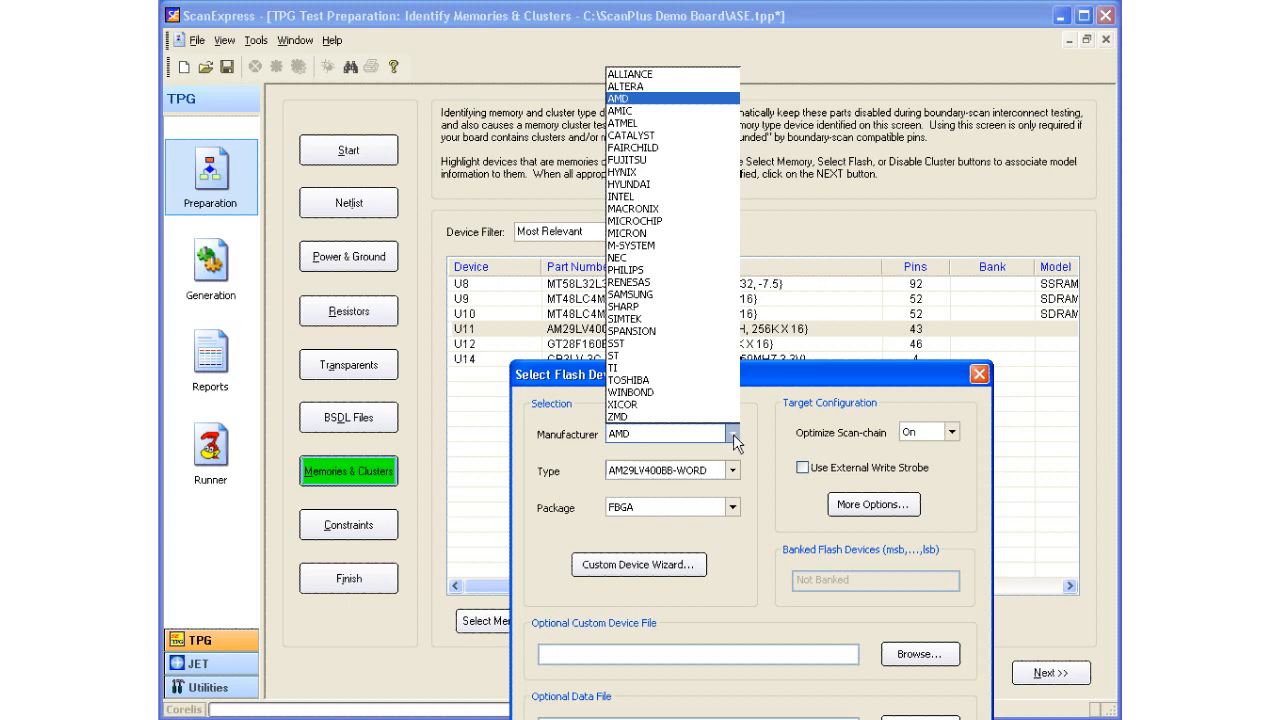
{"action": "left_click", "coordinate": [733, 434]}
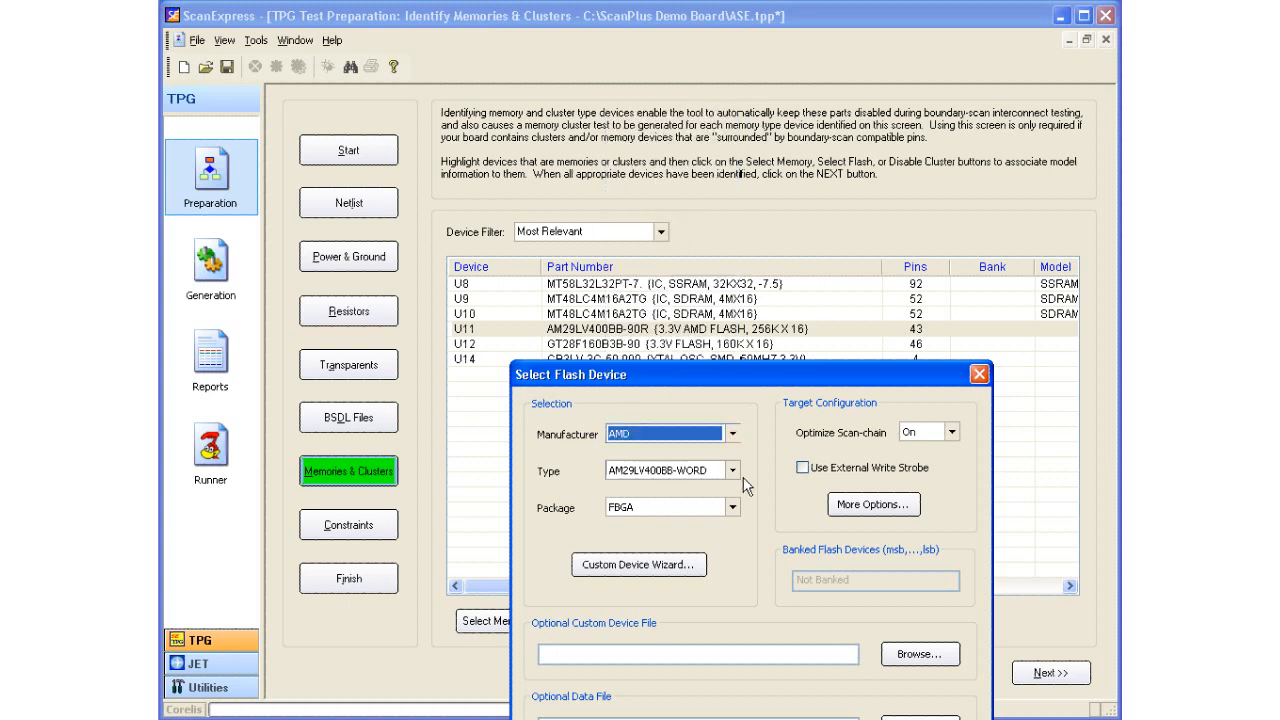
{"action": "left_click", "coordinate": [734, 475]}
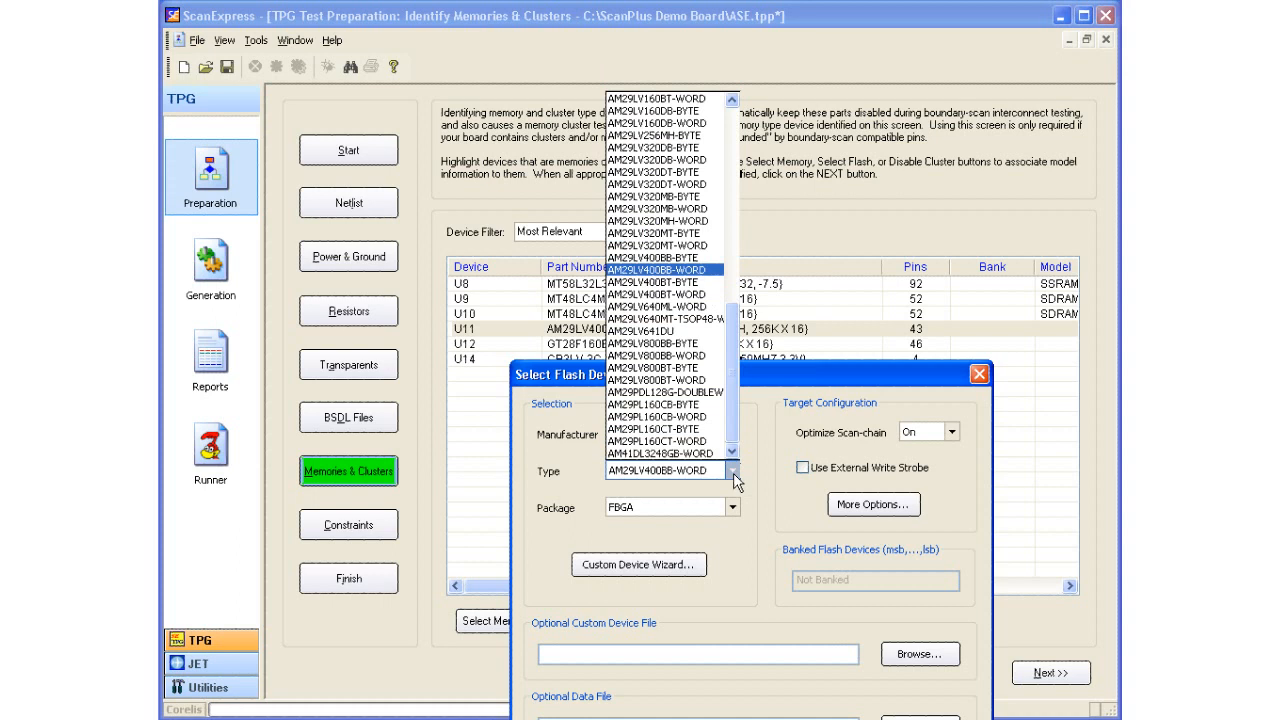
{"action": "left_click", "coordinate": [733, 471]}
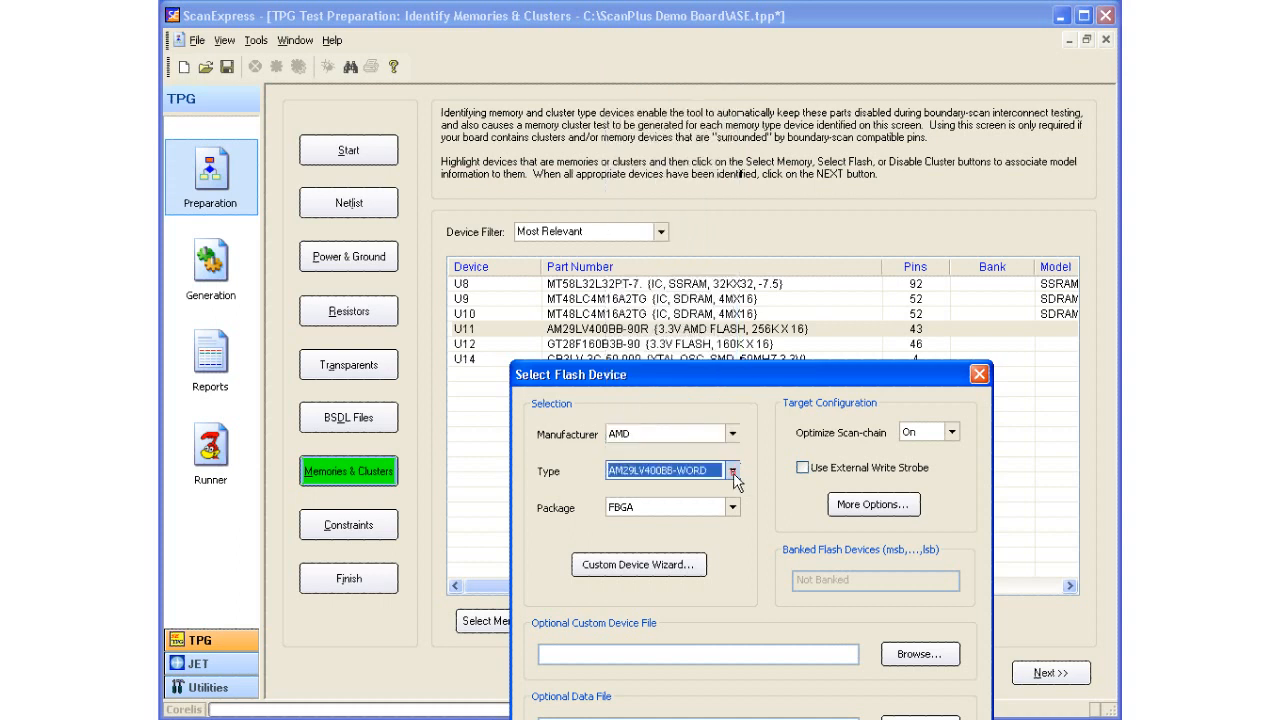
{"action": "left_click", "coordinate": [733, 507]}
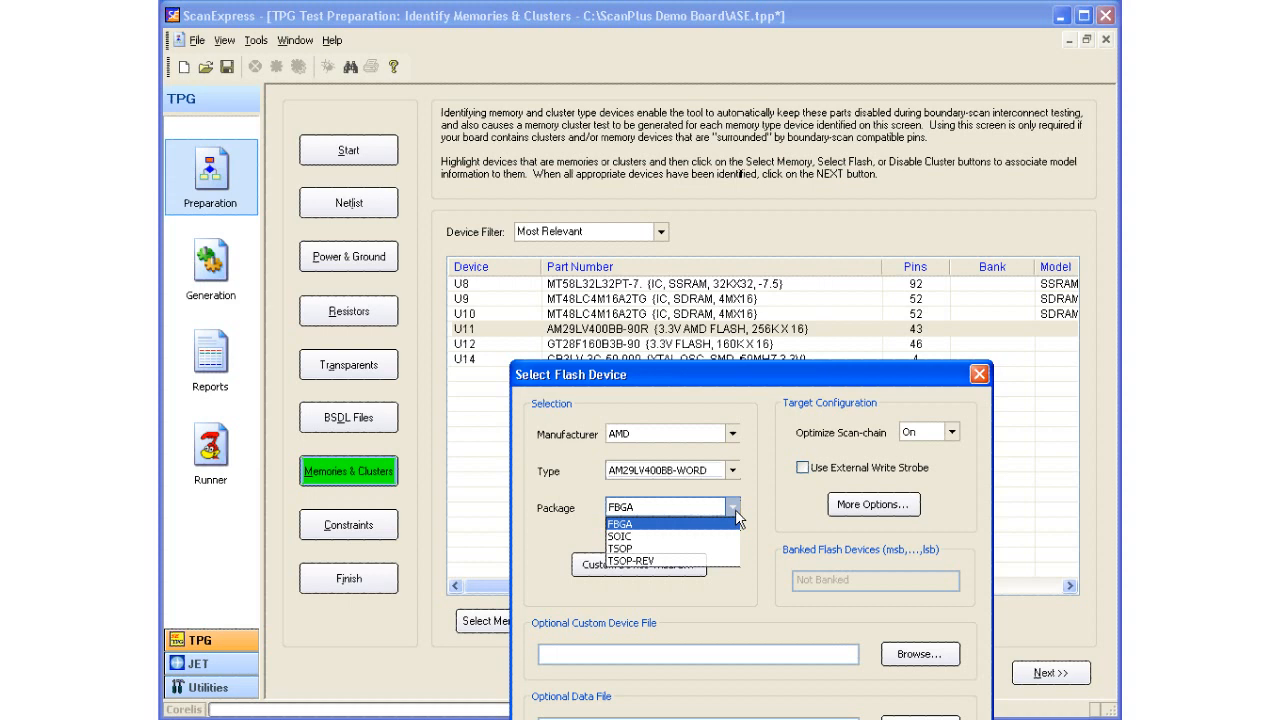
{"action": "left_click", "coordinate": [735, 509]}
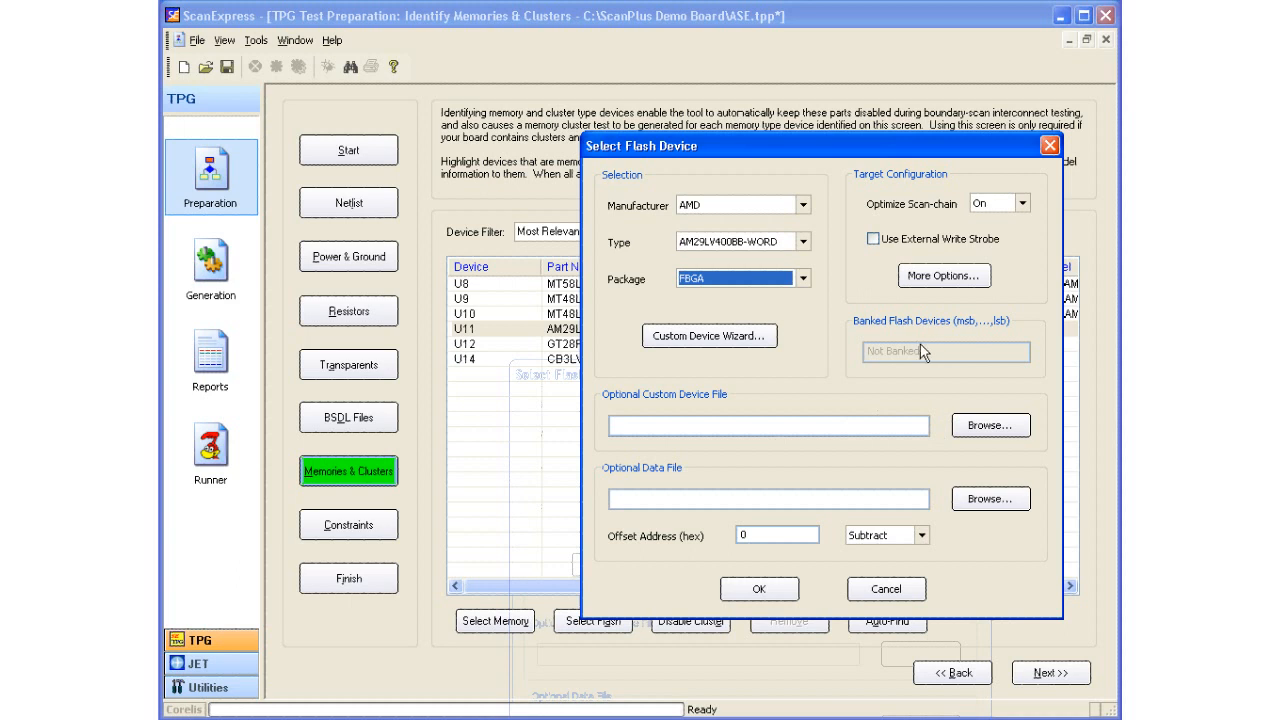
Review the additional flash programming options without changing them, and accept the flash model for U11.
{"action": "left_click", "coordinate": [933, 279]}
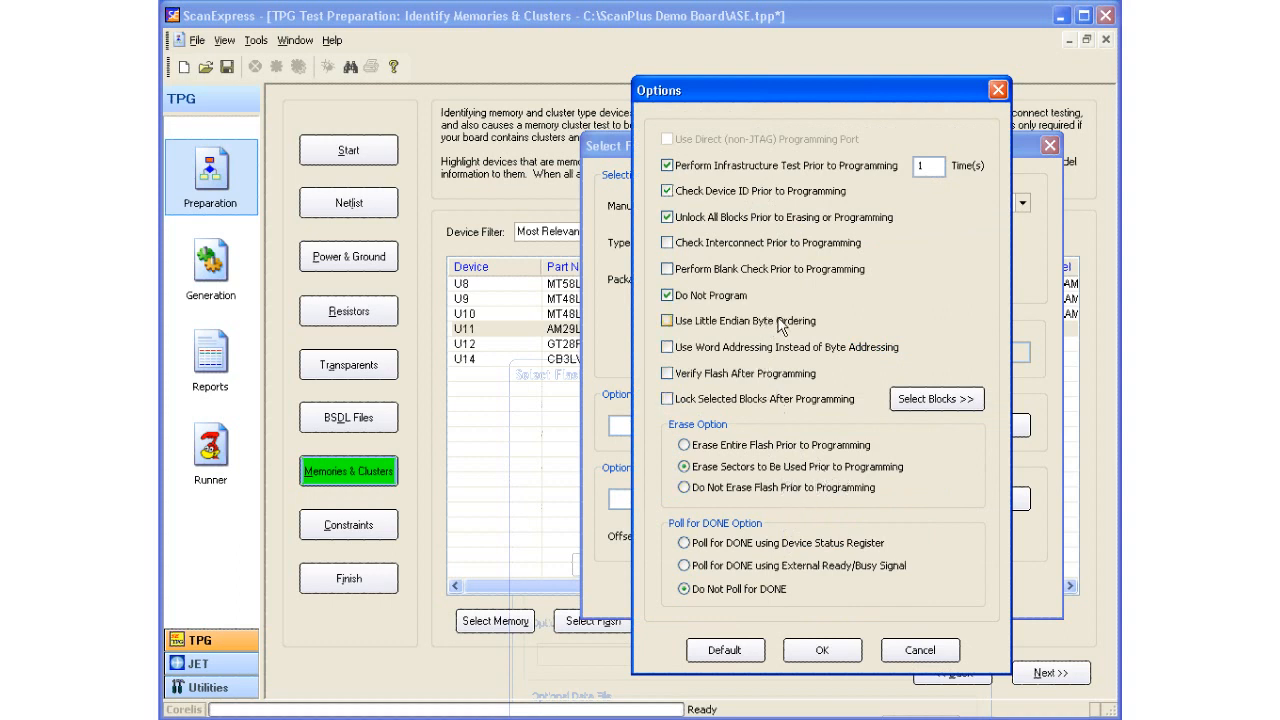
{"action": "left_click", "coordinate": [847, 650]}
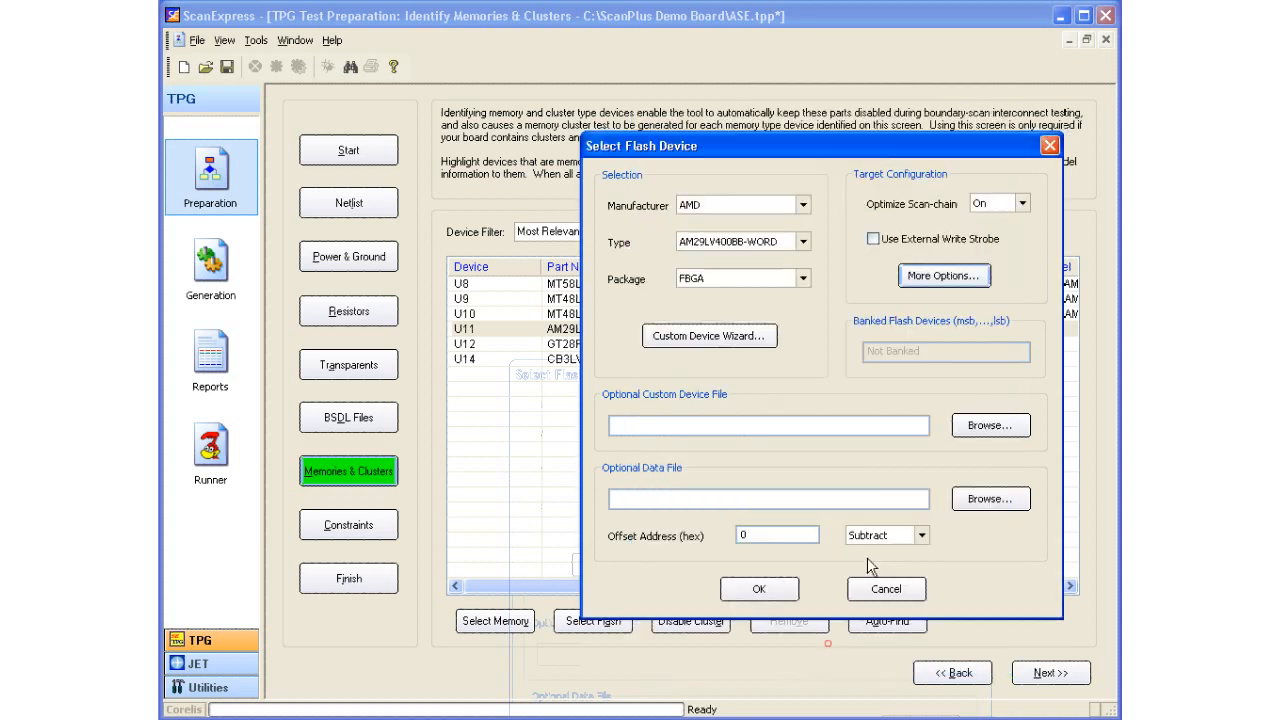
{"action": "left_click", "coordinate": [760, 589]}
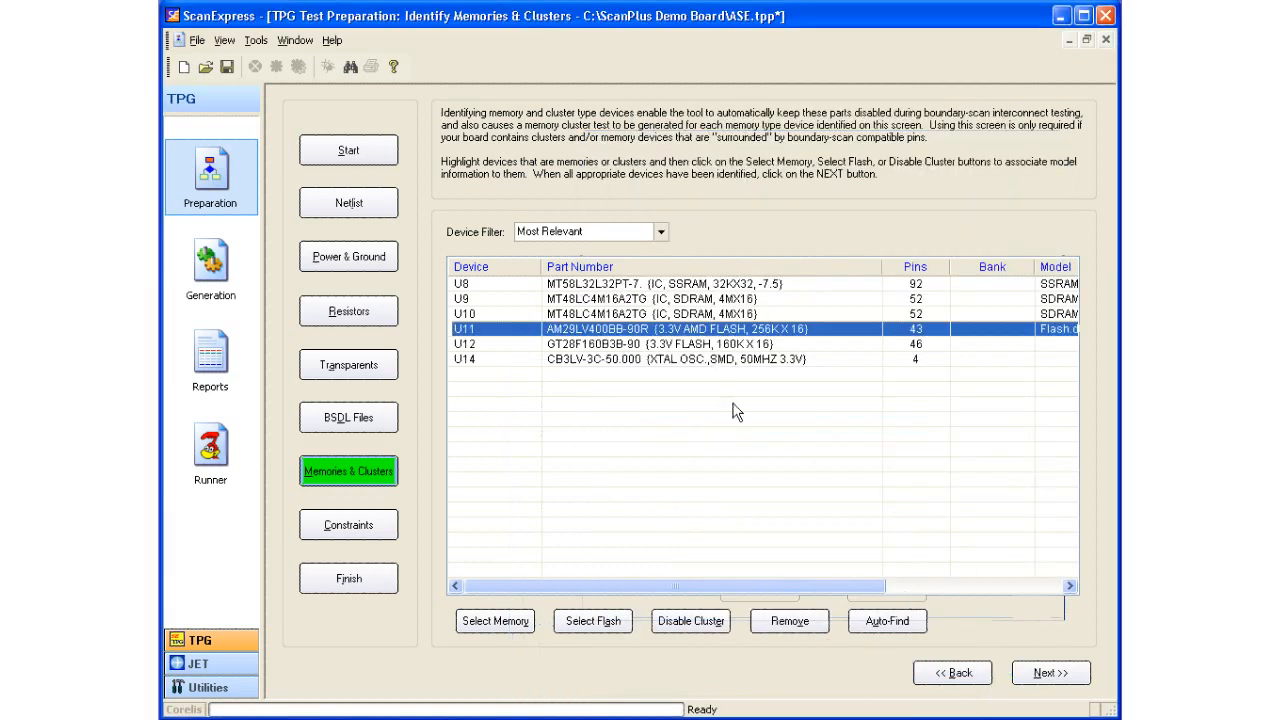
Assign the INTEL 28F160B3B flash model with package BGA* to U12.
{"action": "left_click", "coordinate": [642, 344]}
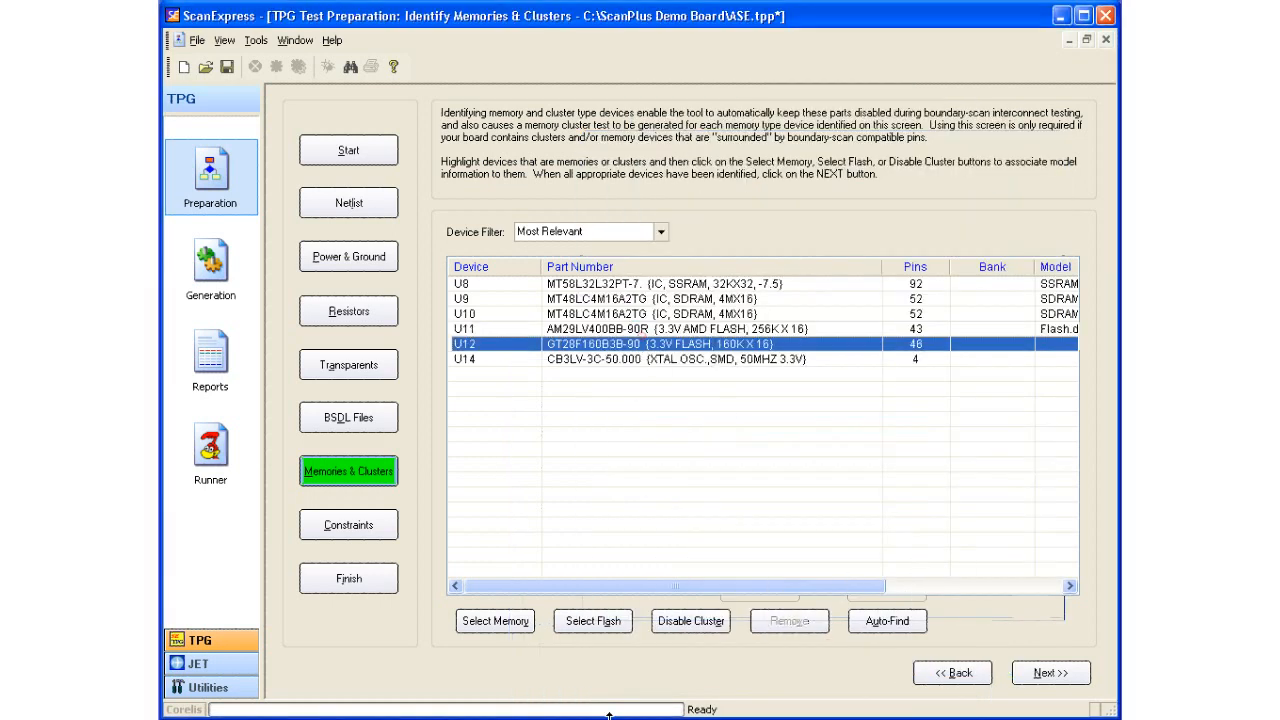
{"action": "left_click", "coordinate": [612, 626]}
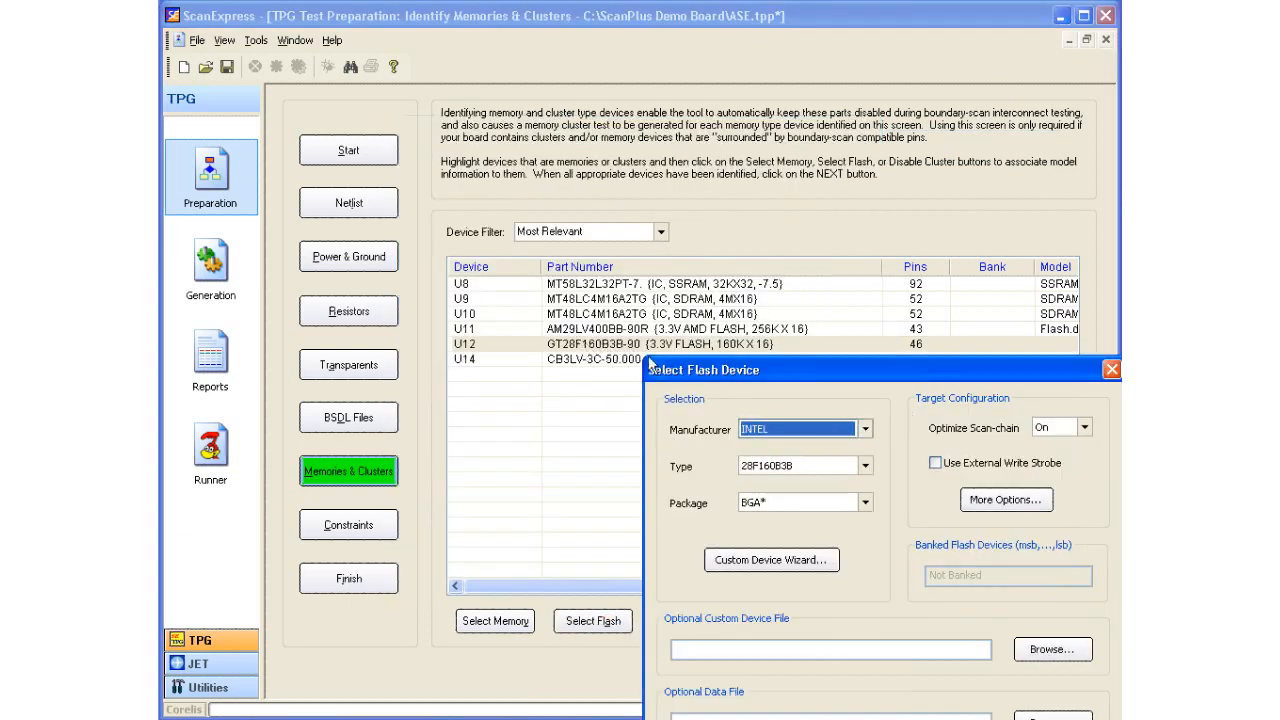
{"action": "left_click", "coordinate": [790, 465]}
{"action": "left_click", "coordinate": [830, 429]}
{"action": "left_click_drag", "start_coordinate": [873, 377], "coordinate": [829, 184]}
{"action": "left_click", "coordinate": [808, 626]}
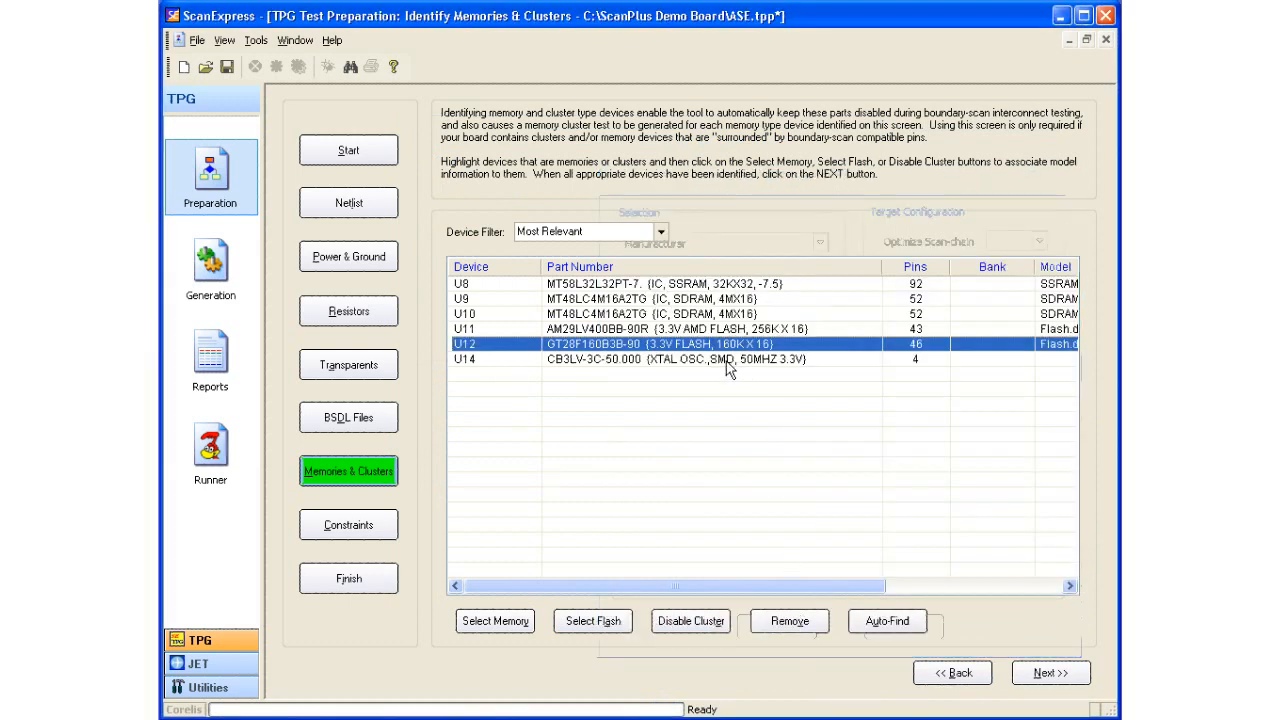
Look up oscillator U14 in the Adobe Reader schematic, examine its output-enable and clock connections on PowerPC 4/4, and return to ScanExpress.
{"action": "left_click", "coordinate": [728, 362]}
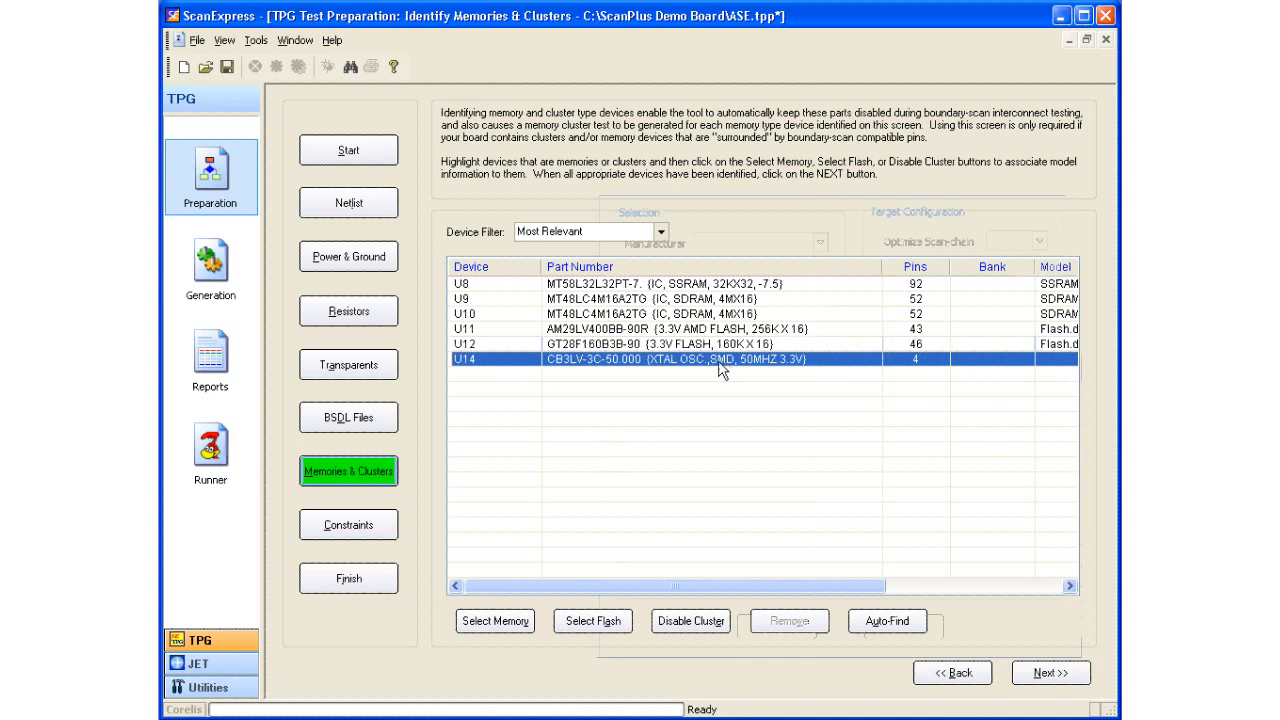
{"action": "right_click", "coordinate": [720, 366]}
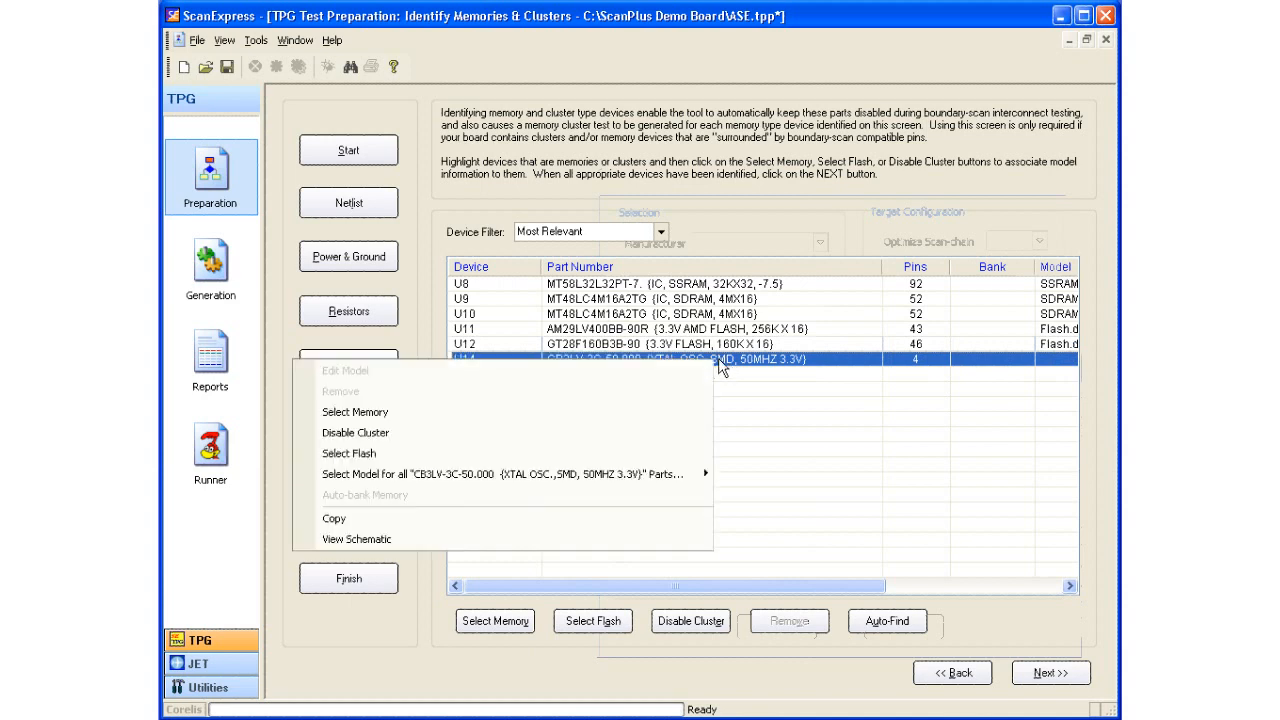
{"action": "left_click", "coordinate": [478, 541]}
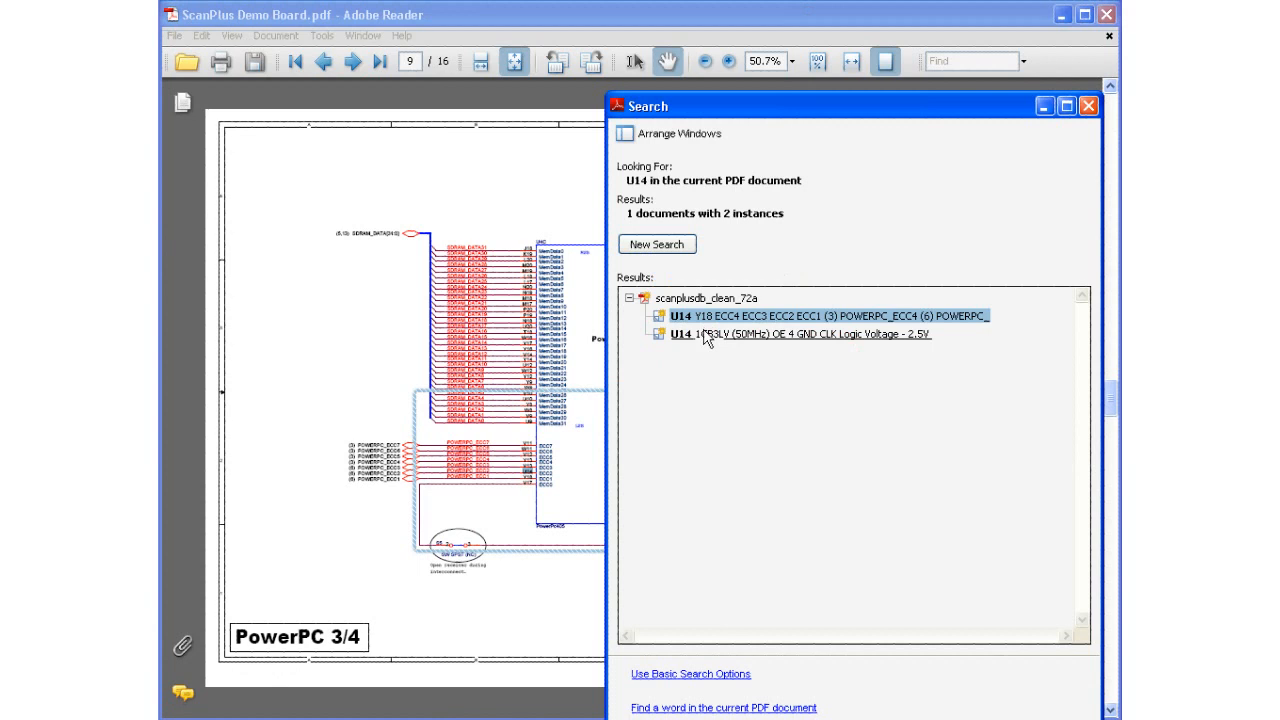
{"action": "left_click", "coordinate": [705, 335]}
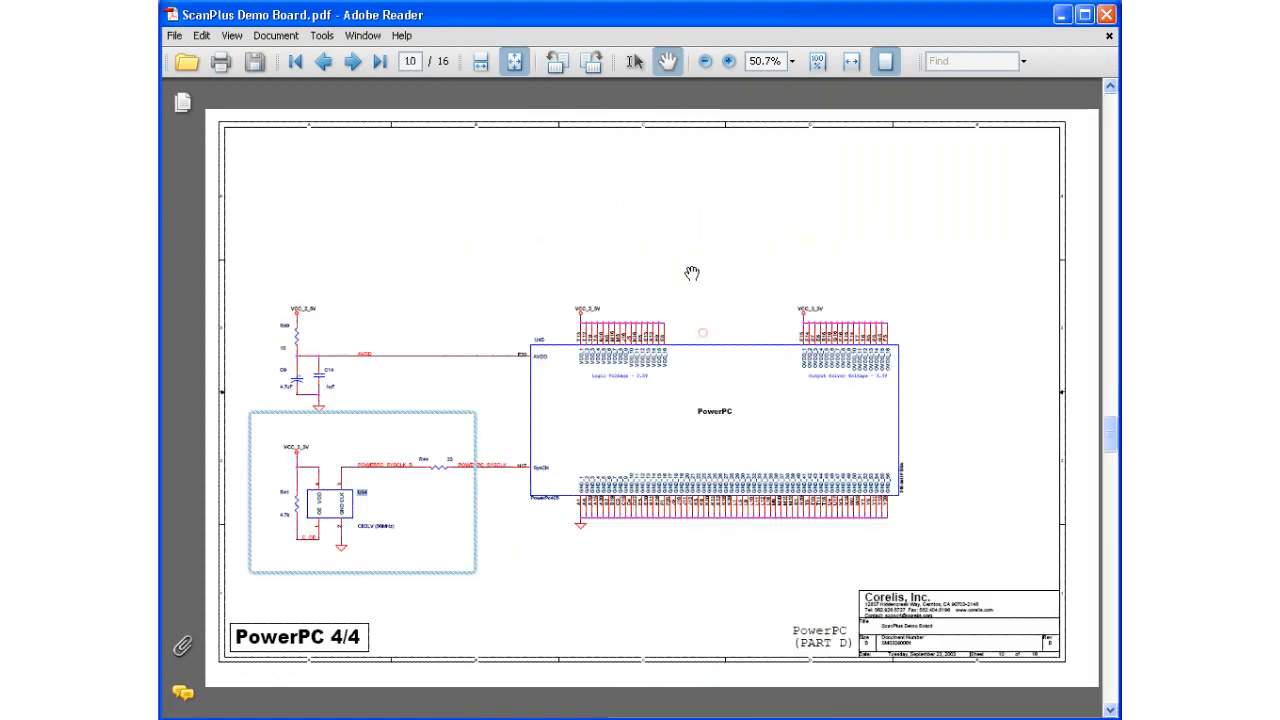
{"action": "left_click", "coordinate": [729, 62]}
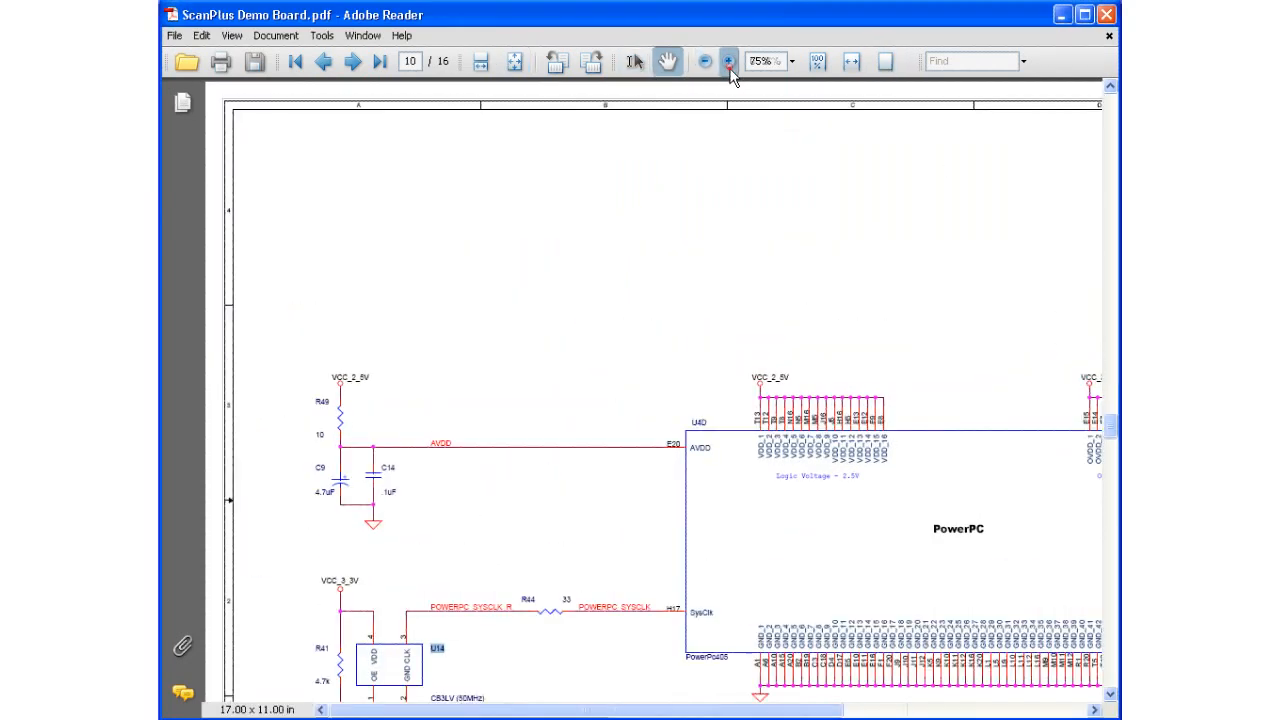
{"action": "left_click", "coordinate": [729, 62]}
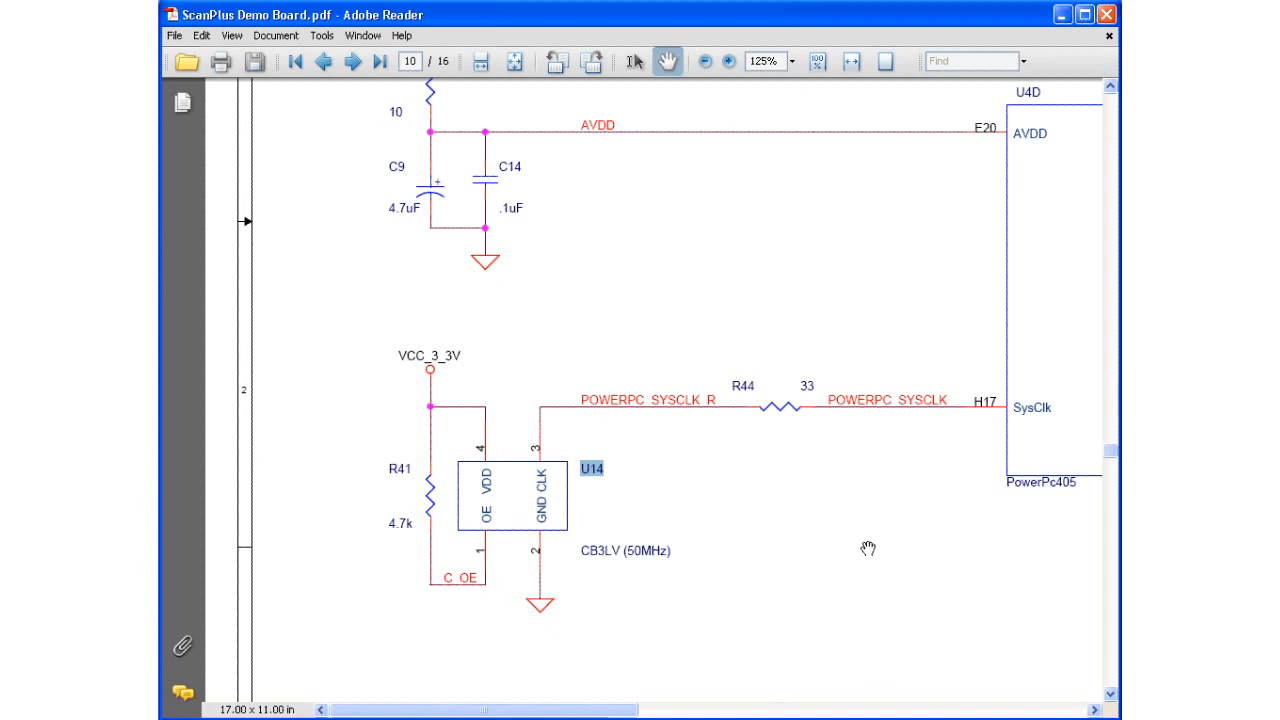
{"action": "key", "text": "alt+Tab"}
{"action": "key", "text": "alt+Tab"}
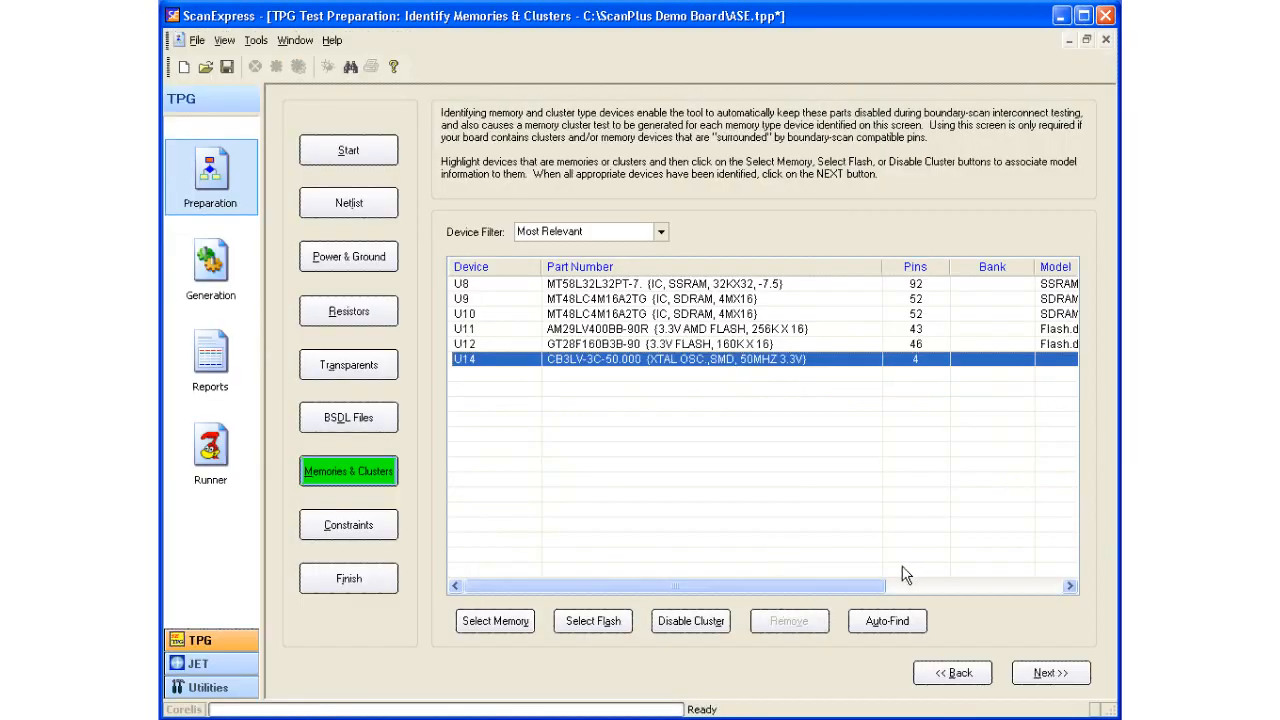
Assign the cluster information file OSCILLATOR_4_PIN.CIF to U14 as a disabled cluster and check its model entry.
{"action": "left_click", "coordinate": [690, 621]}
{"action": "left_click", "coordinate": [681, 628]}
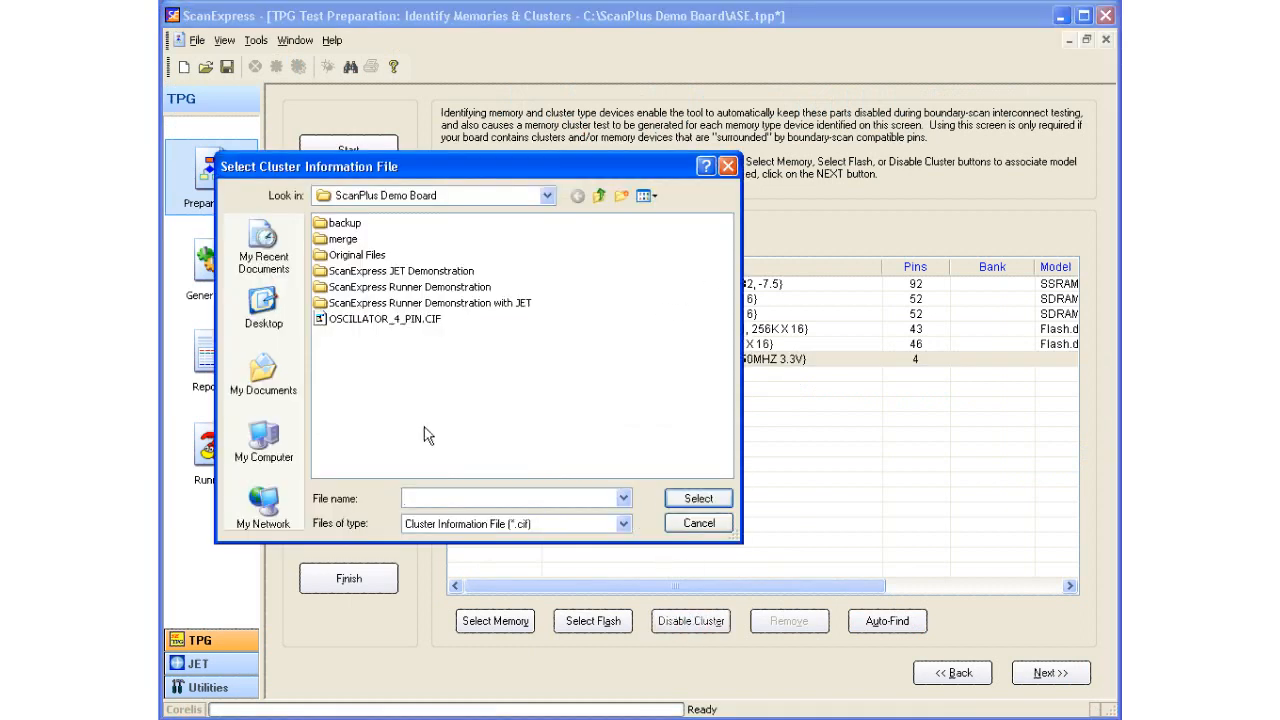
{"action": "double_click", "coordinate": [379, 320]}
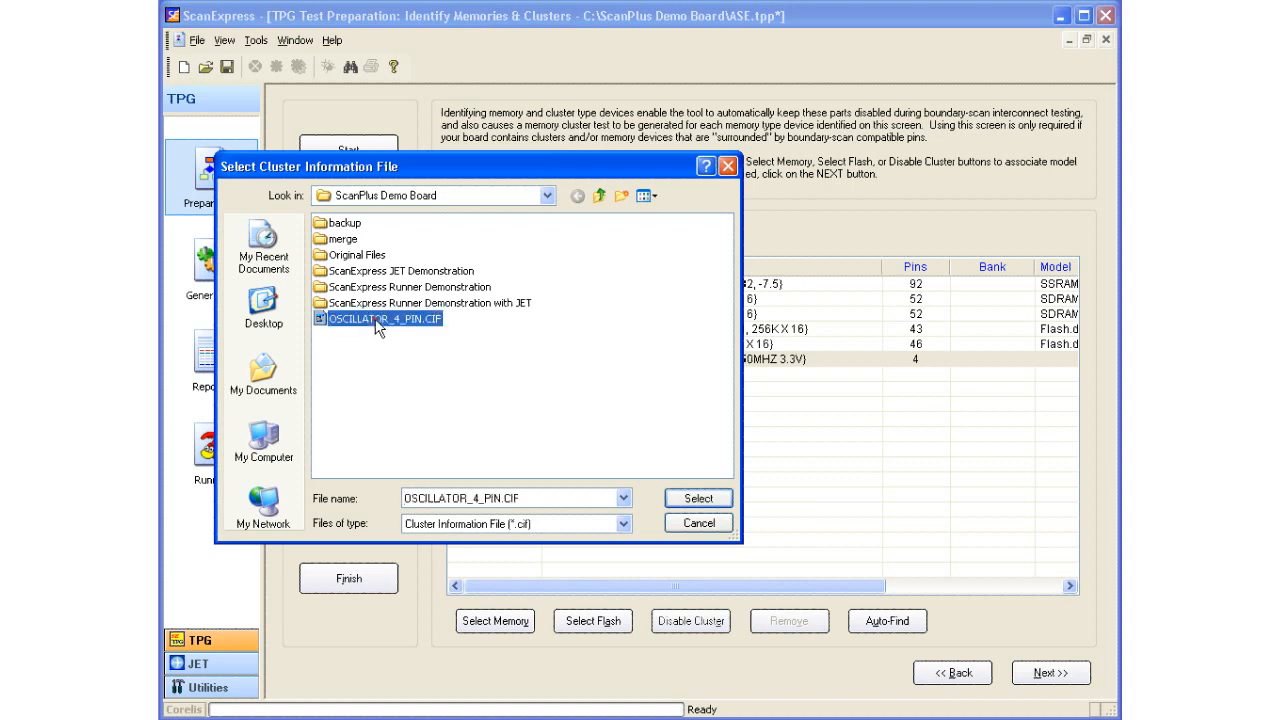
{"action": "left_click", "coordinate": [940, 590]}
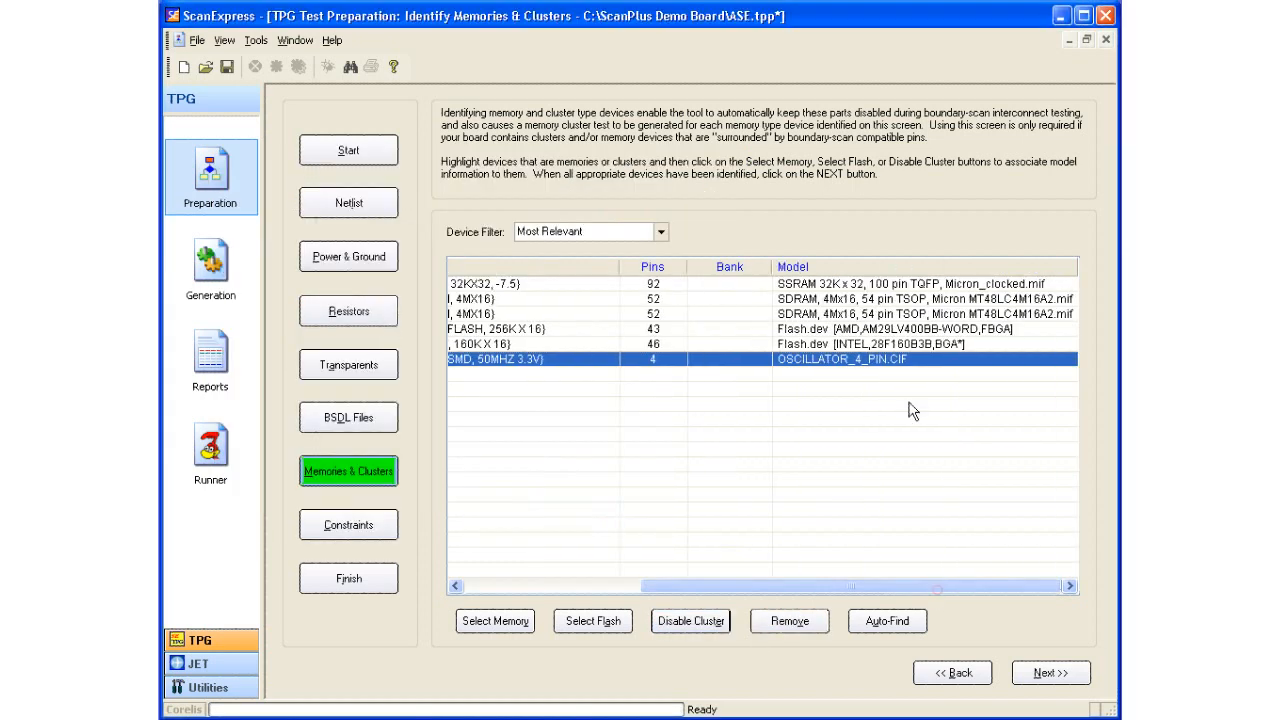
Open U14's cluster information file in TextPad, examine the DISABLE_LOW and OUTPUT pin definitions, and return to the memories and clusters list.
{"action": "double_click", "coordinate": [903, 360]}
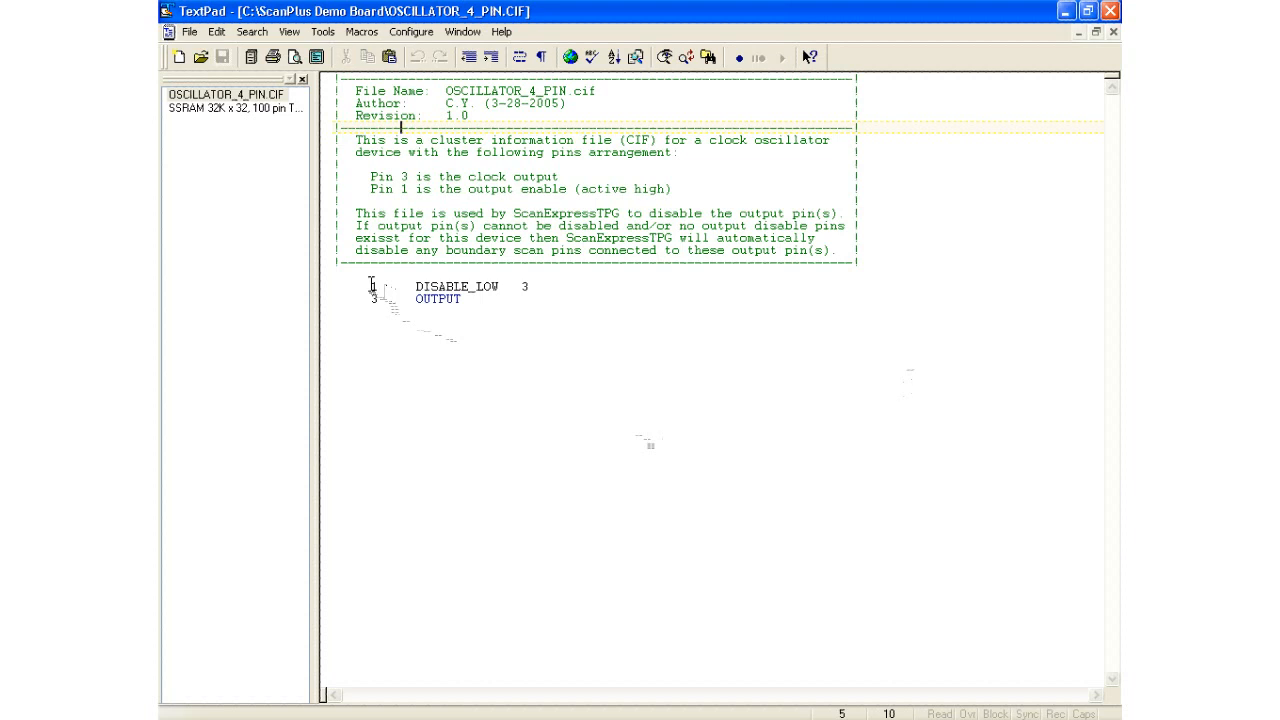
{"action": "left_click_drag", "start_coordinate": [416, 286], "coordinate": [498, 288]}
{"action": "key", "text": "End"}
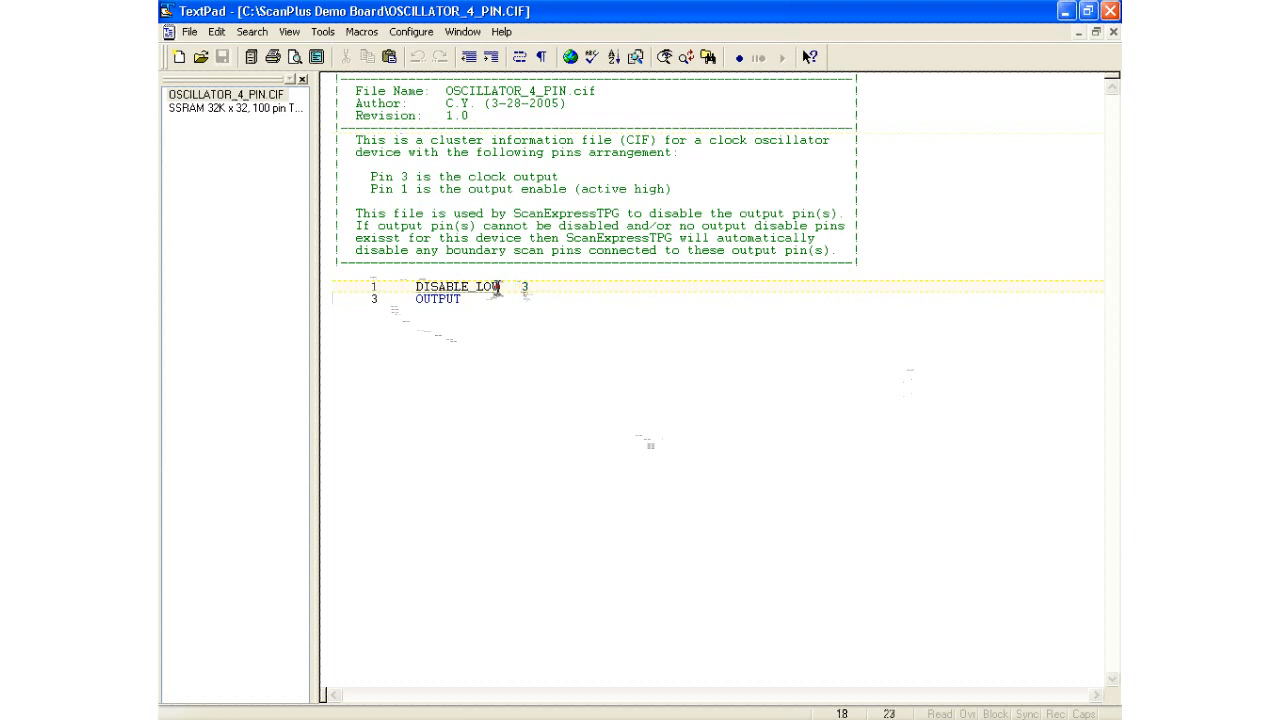
{"action": "left_click", "coordinate": [373, 298]}
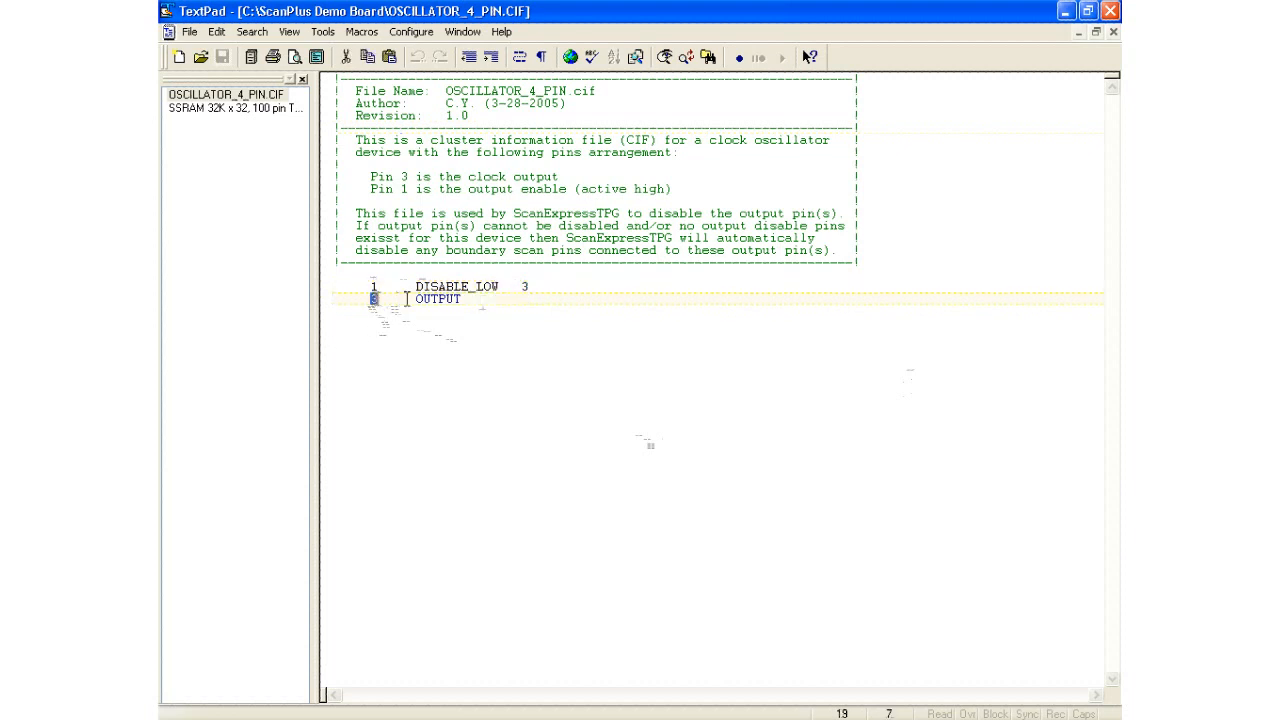
{"action": "double_click", "coordinate": [437, 298]}
{"action": "left_click", "coordinate": [490, 312]}
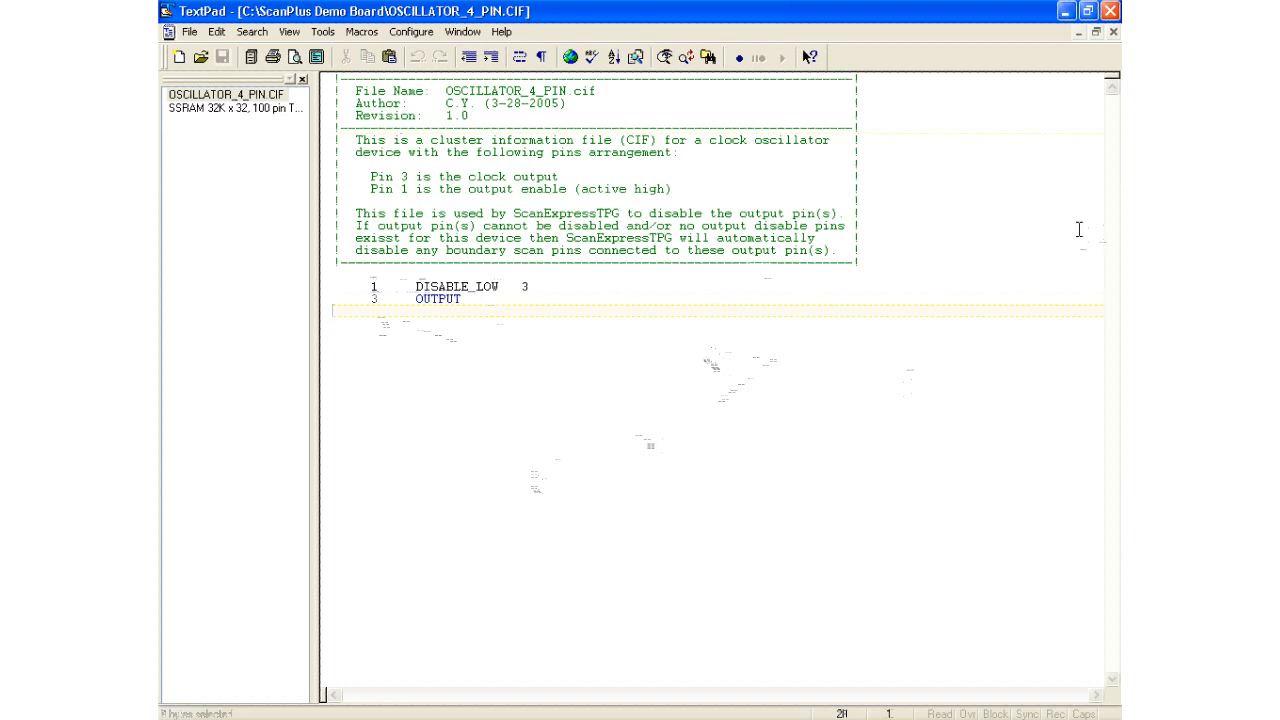
{"action": "left_click", "coordinate": [1066, 11]}
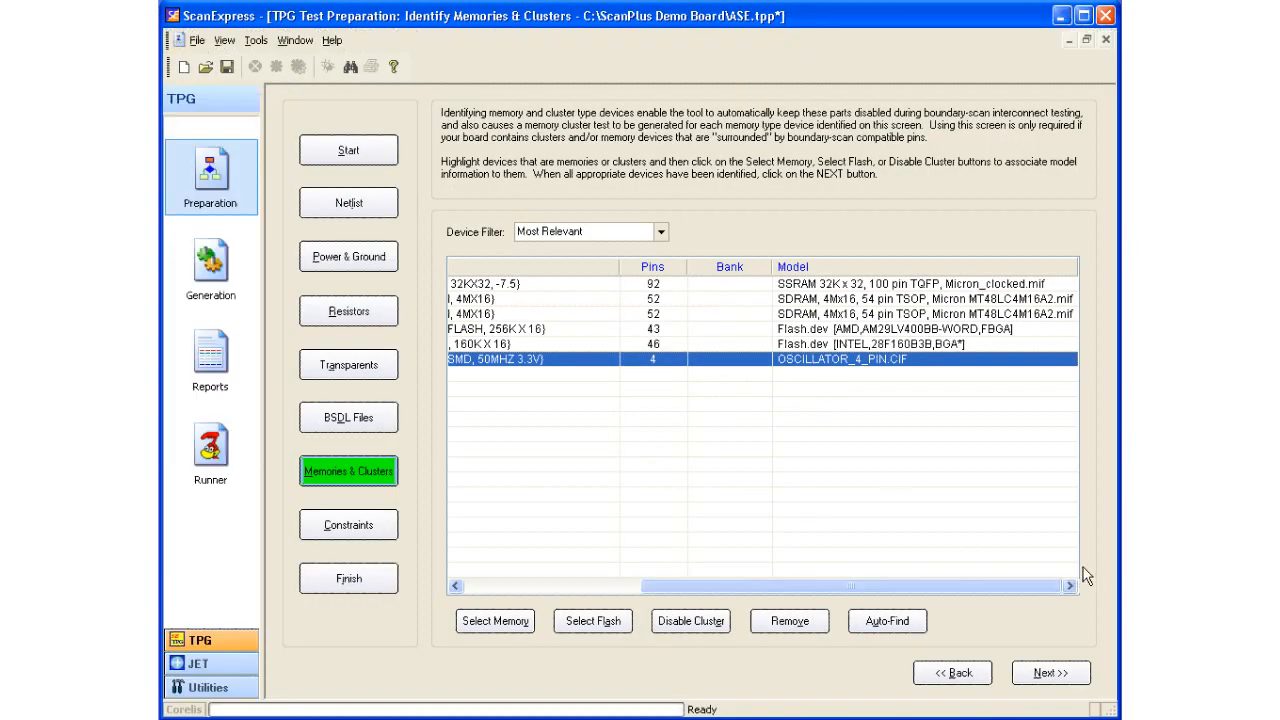
Proceed to the constraints stage and set the test coverage to EXTENSIVE, testing all boundary-scan nets using supplemental vectors.
{"action": "left_click", "coordinate": [1064, 678]}
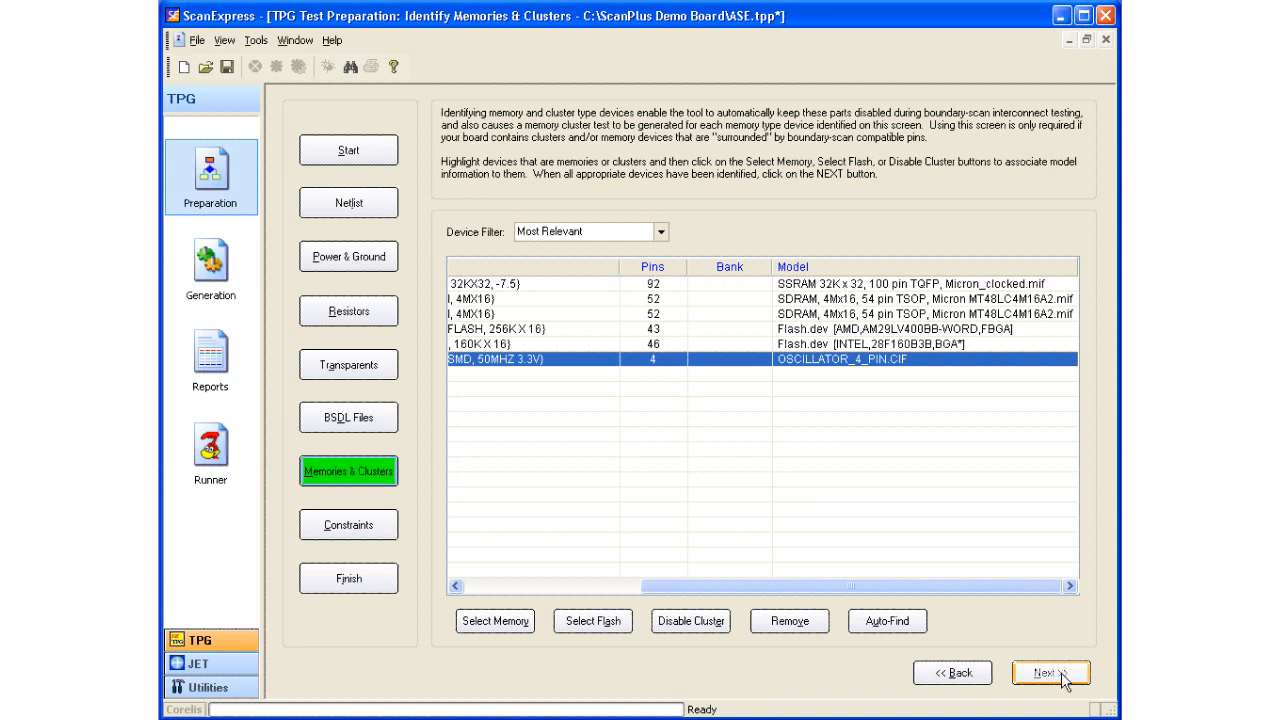
{"action": "left_click", "coordinate": [1064, 677]}
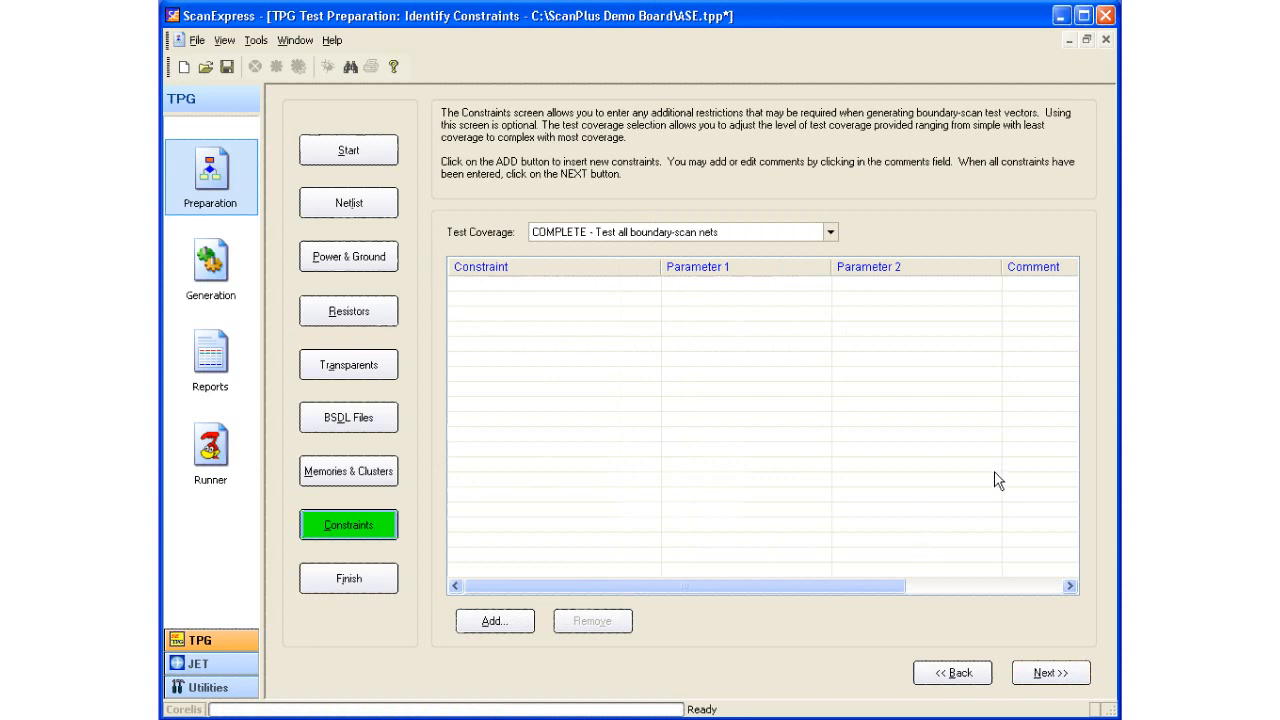
{"action": "left_click", "coordinate": [831, 234]}
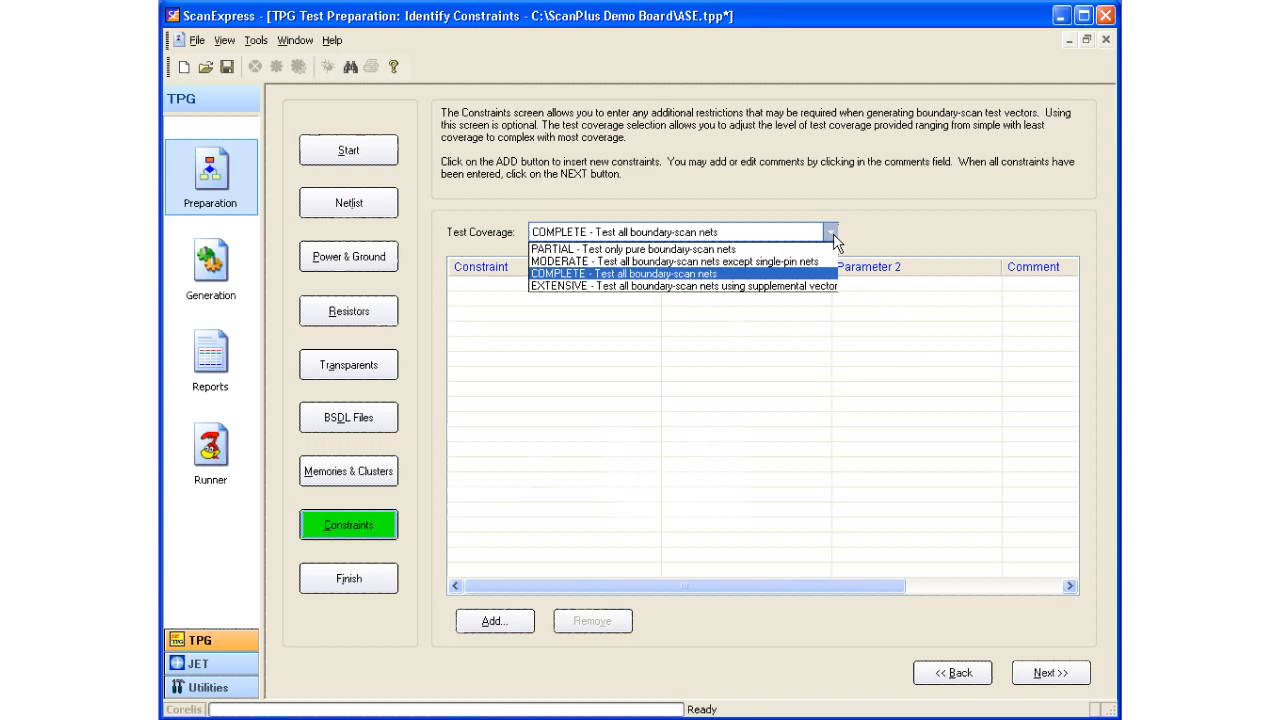
{"action": "left_click", "coordinate": [776, 285]}
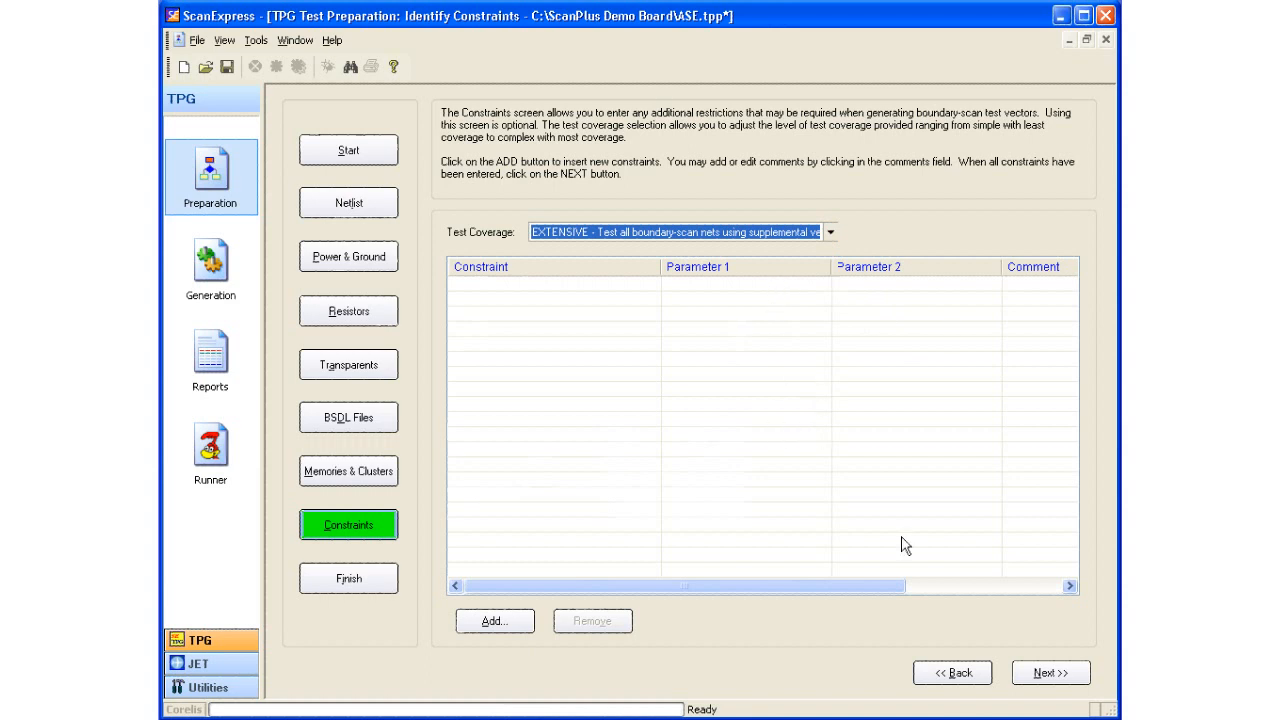
Review the constraint types available for nets and pins, and leave the Add Constraints dialog without adding any.
{"action": "left_click", "coordinate": [494, 621]}
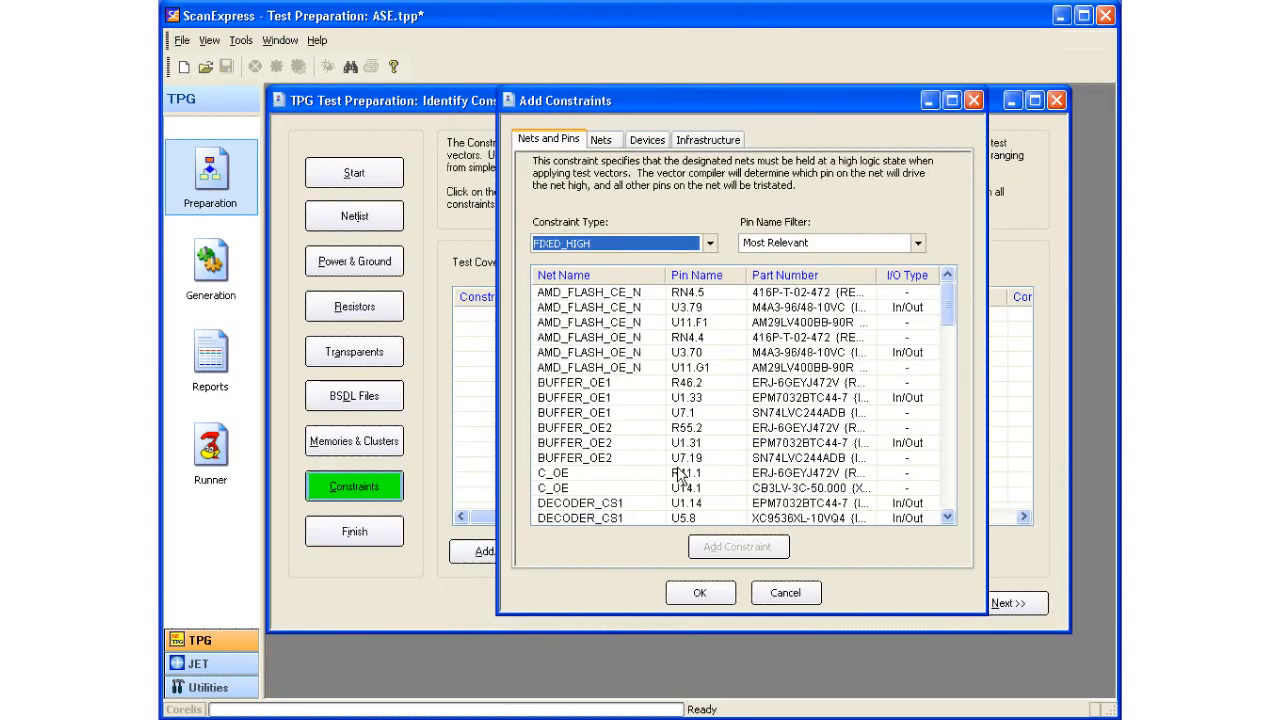
{"action": "left_click", "coordinate": [712, 244]}
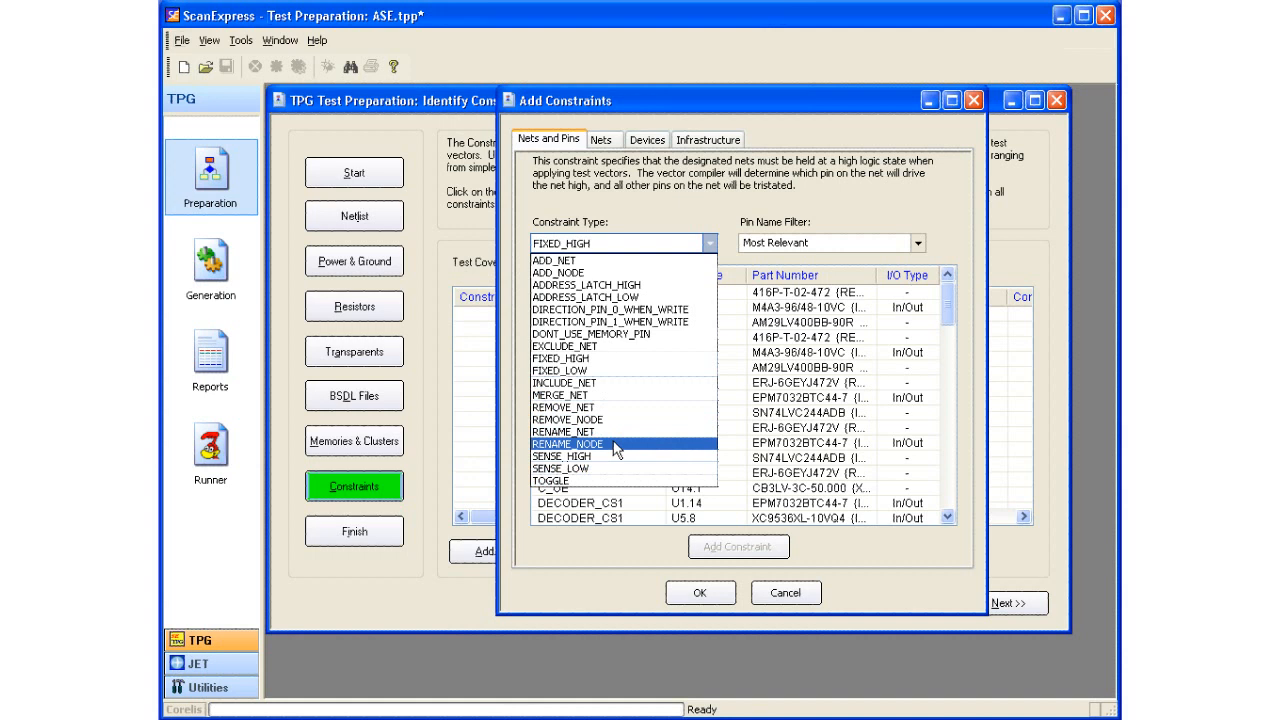
{"action": "left_click", "coordinate": [710, 246]}
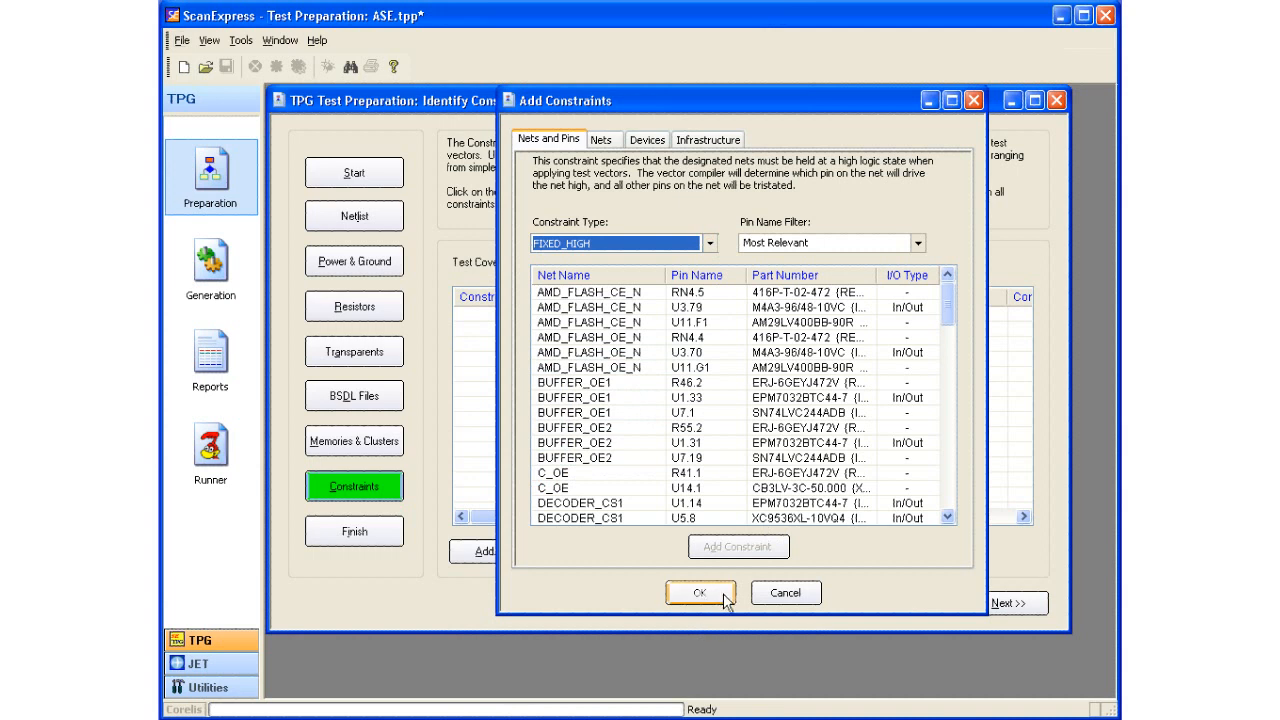
{"action": "left_click", "coordinate": [772, 597]}
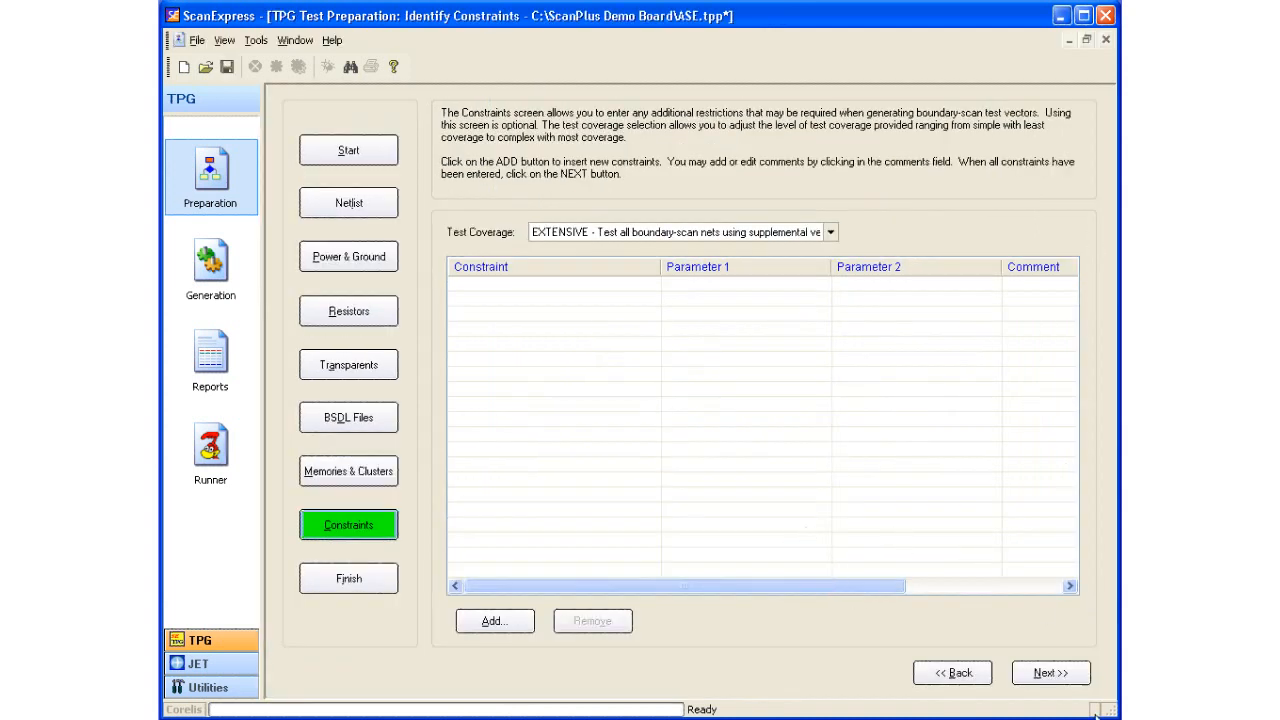
Complete the preparation by creating a new test list and input files for all listed tests, and generate all ASE test steps.
{"action": "left_click", "coordinate": [1050, 674]}
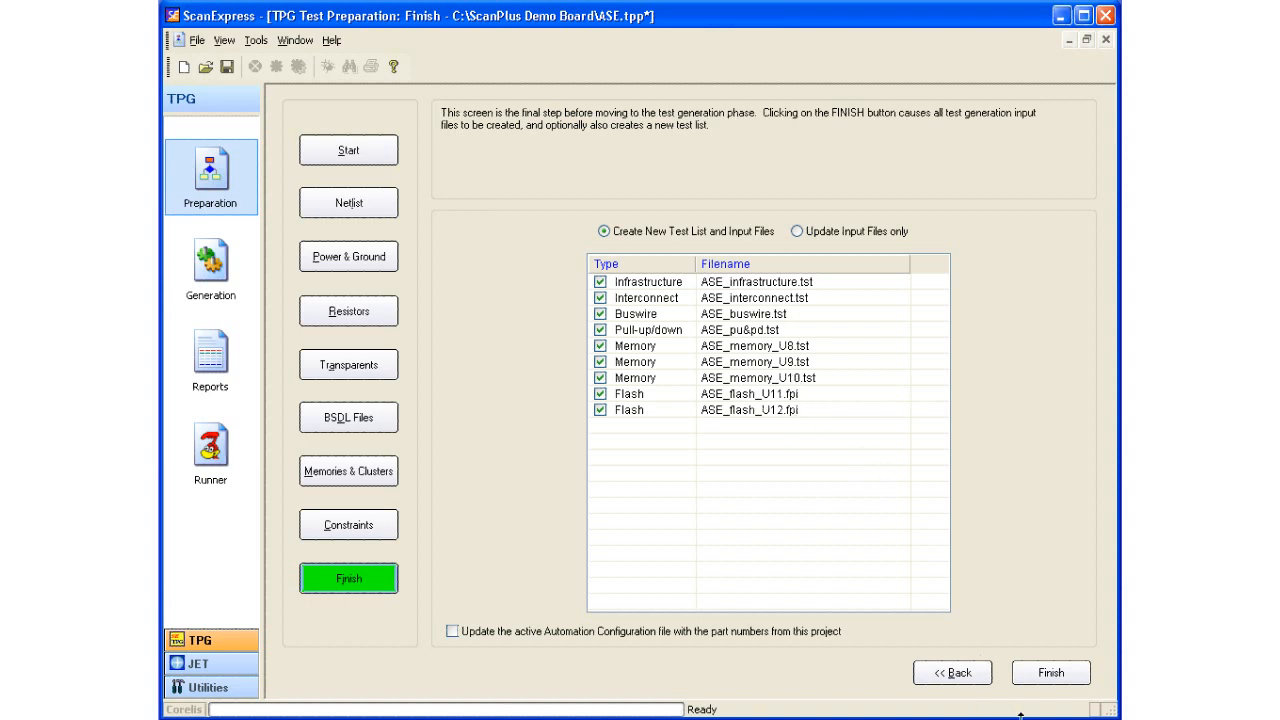
{"action": "left_click", "coordinate": [1051, 673]}
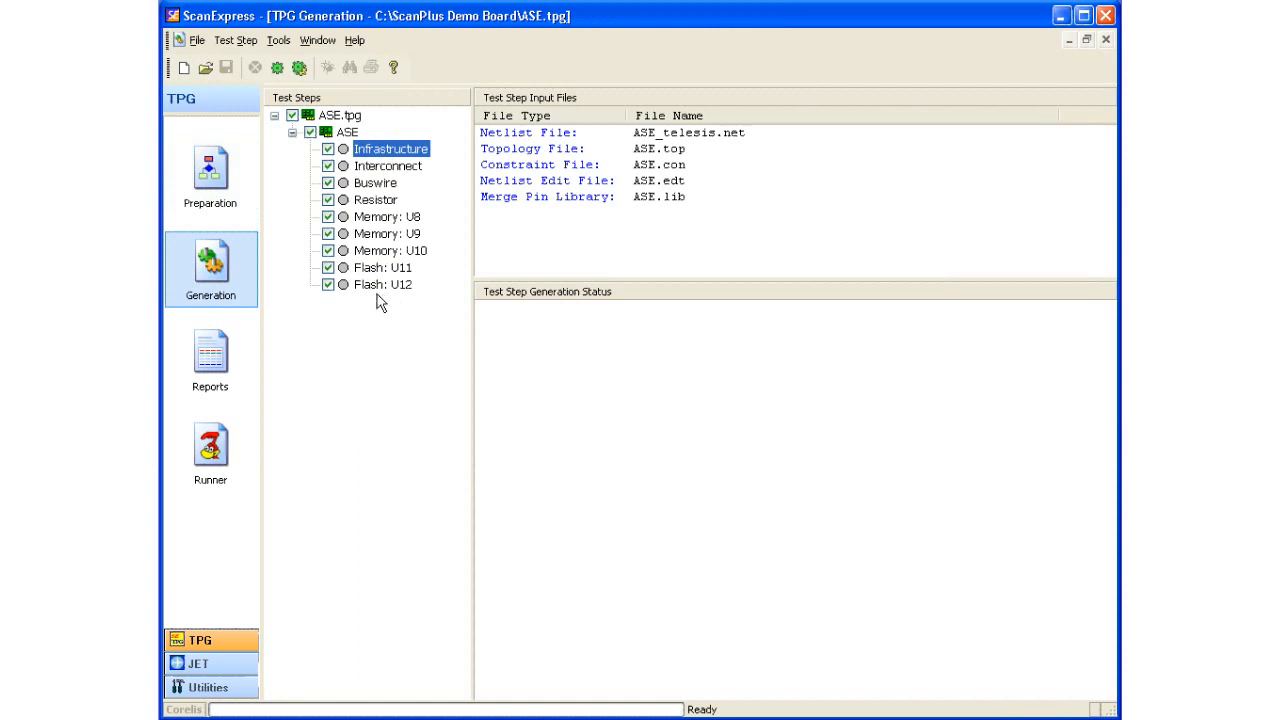
{"action": "left_click", "coordinate": [305, 74]}
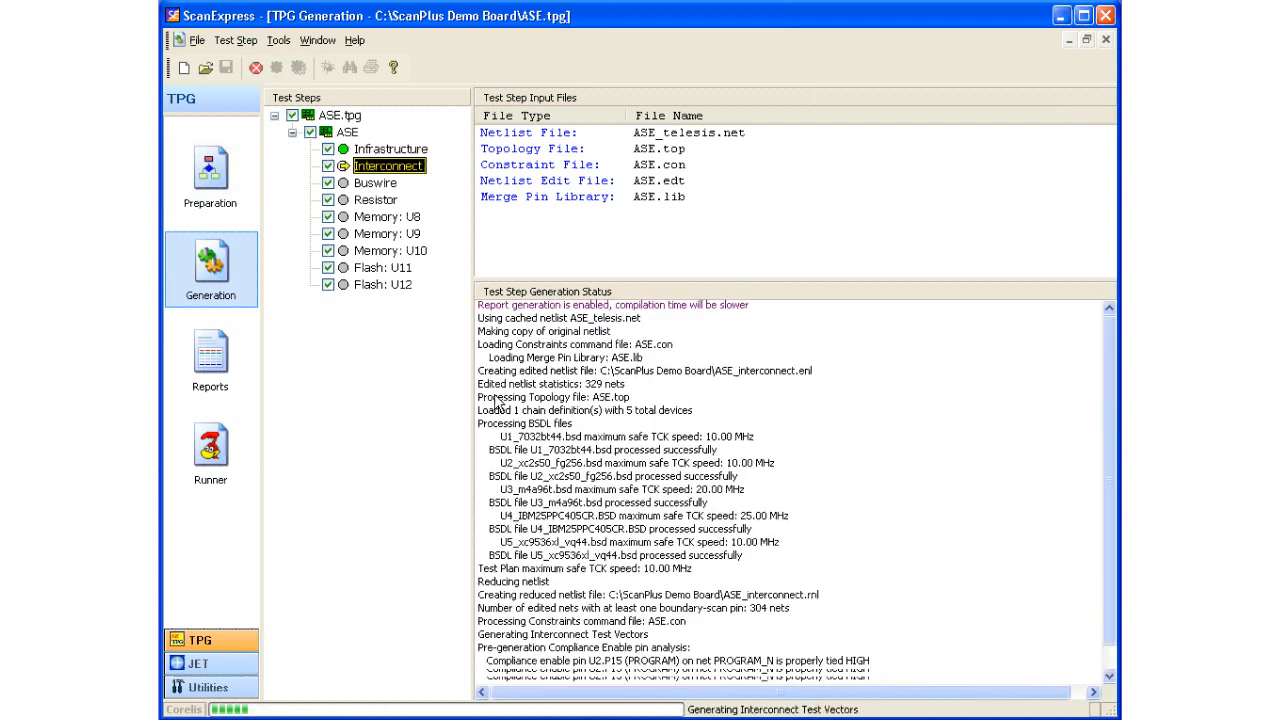